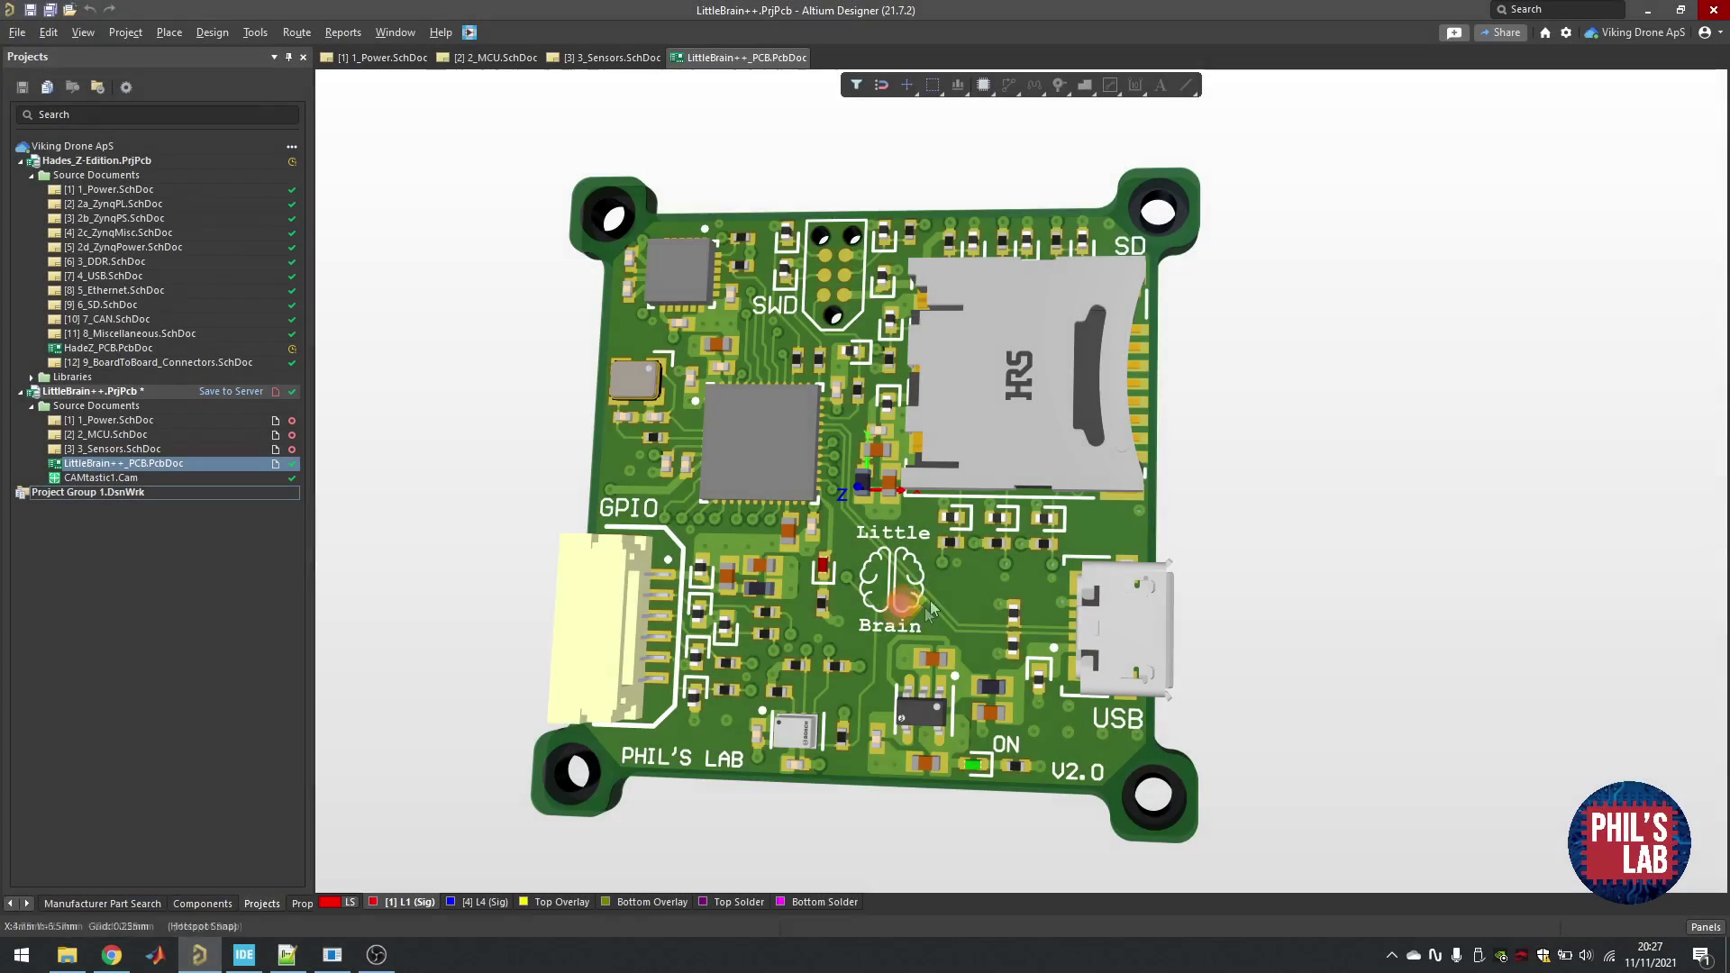
# - Tilt the 3D LittleBrain board model to inspect it
pyautogui.keyDown('shift'); pyautogui.moveTo(917, 566); pyautogui.dragTo(937, 541, button='right'); pyautogui.keyUp('shift')
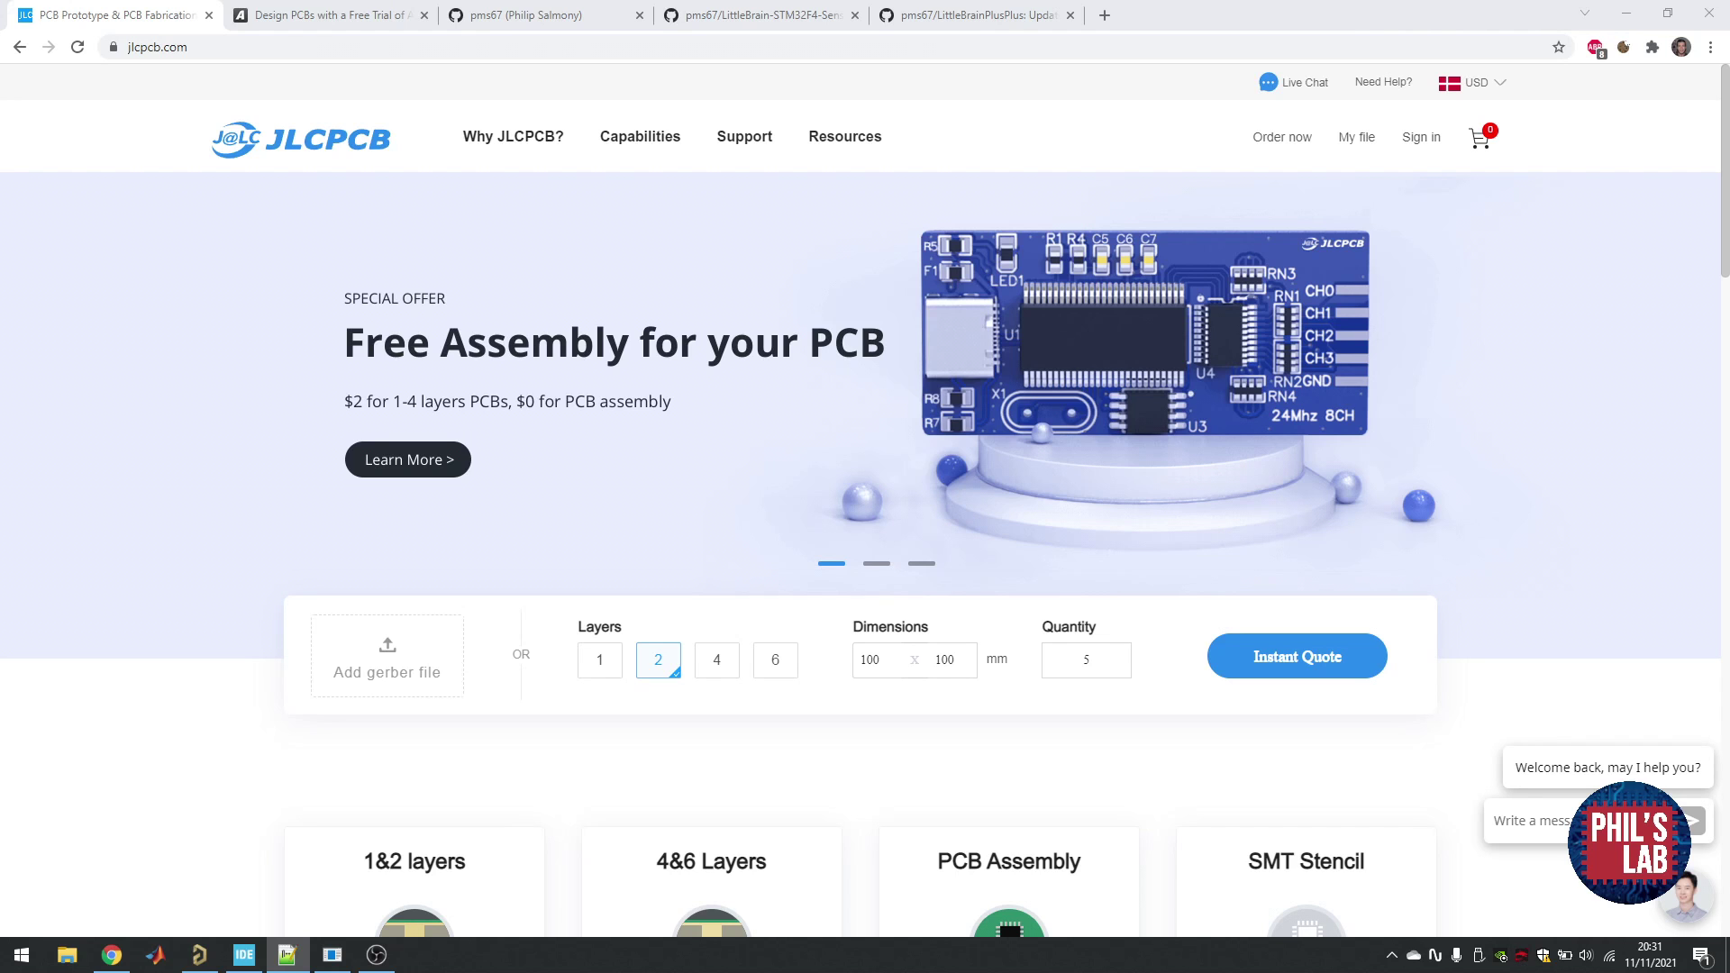
# - Compare the owner's profile with the LittleBrainPlusPlus and LittleBrain-STM32F4-Sensorboard repositories
pyautogui.click(518, 11)
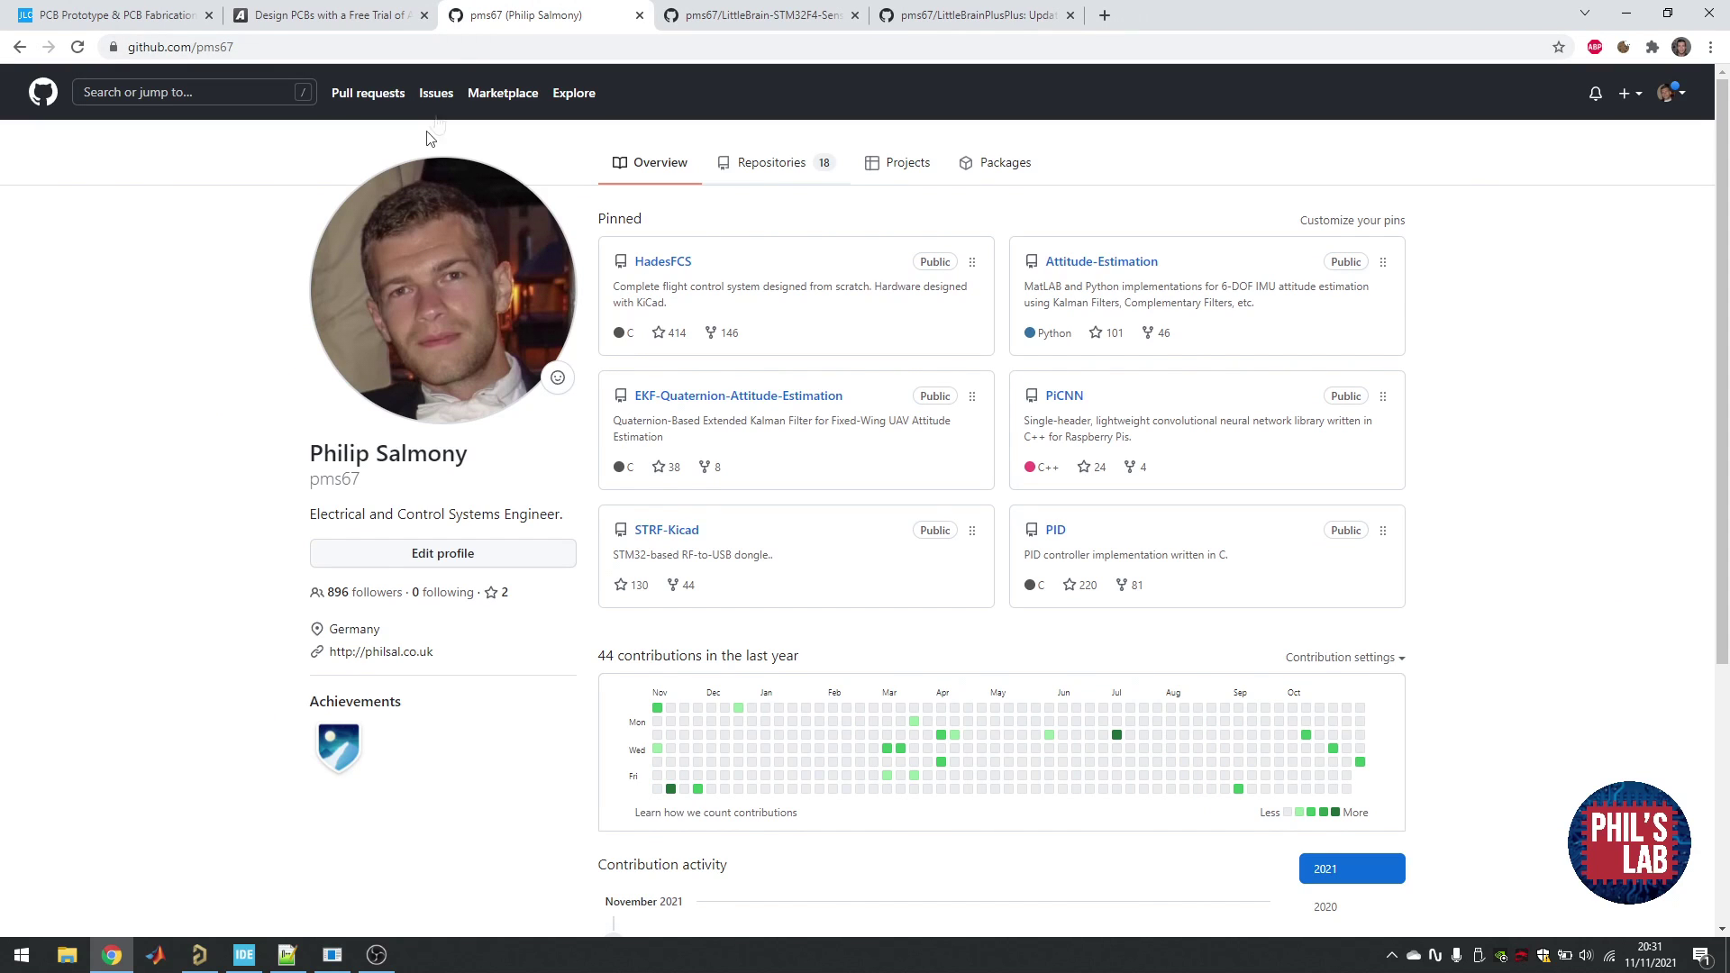
pyautogui.click(995, 13)
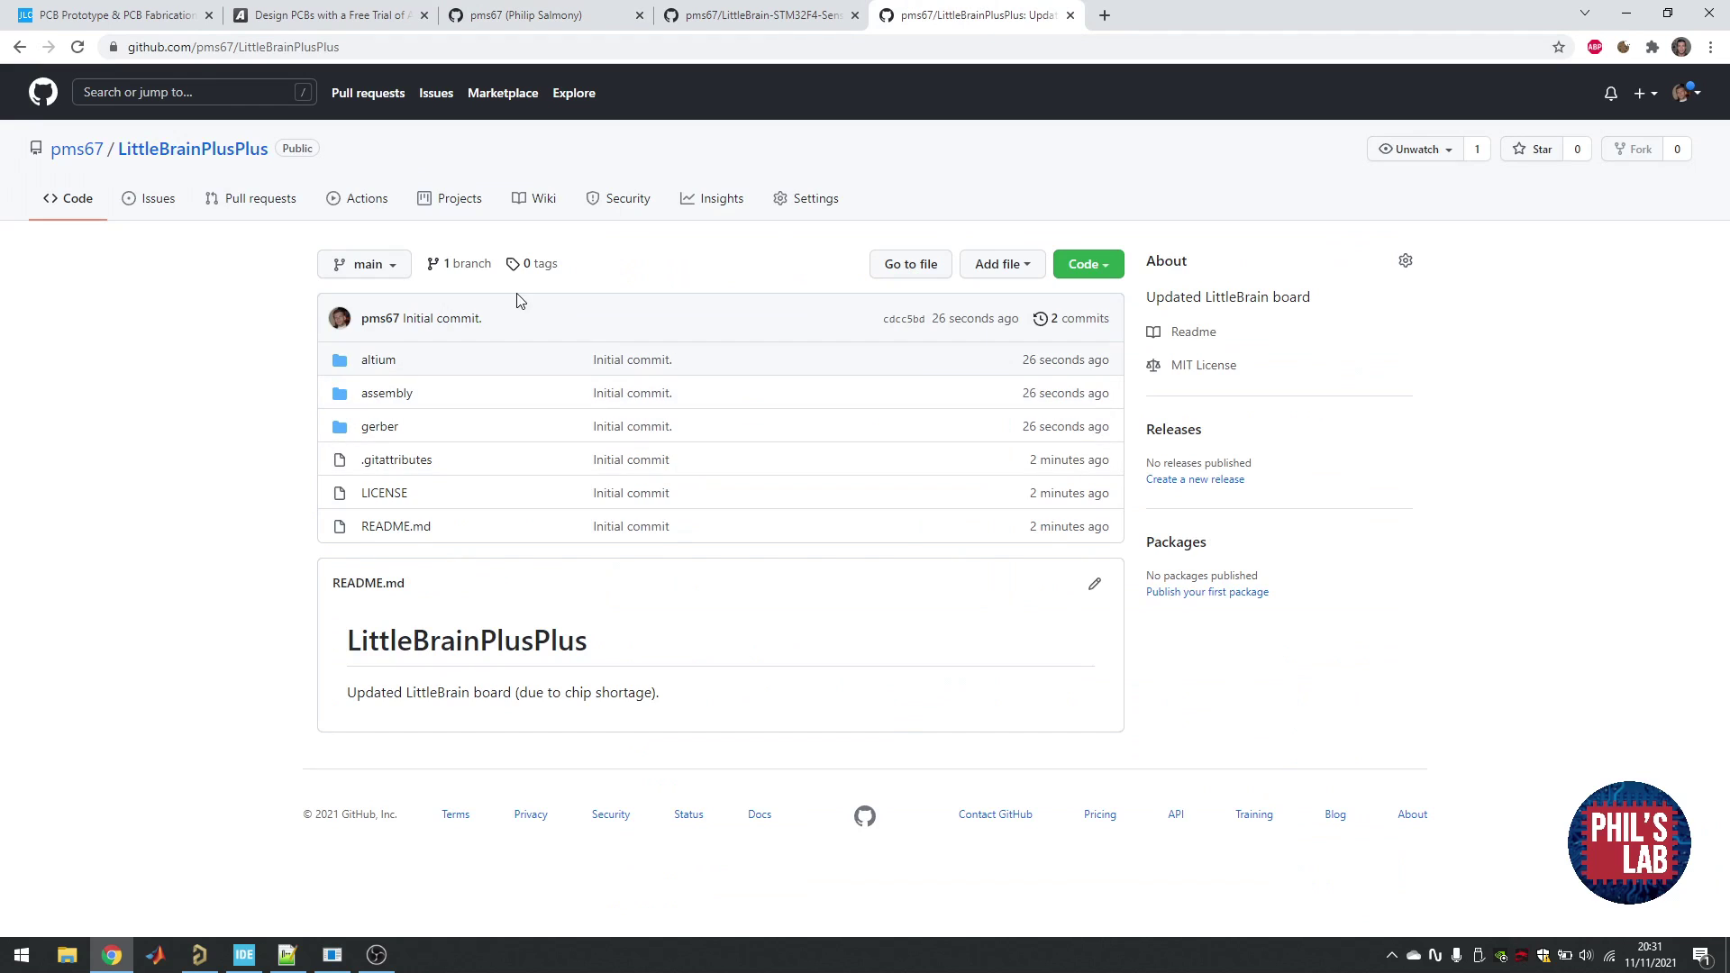
pyautogui.click(795, 14)
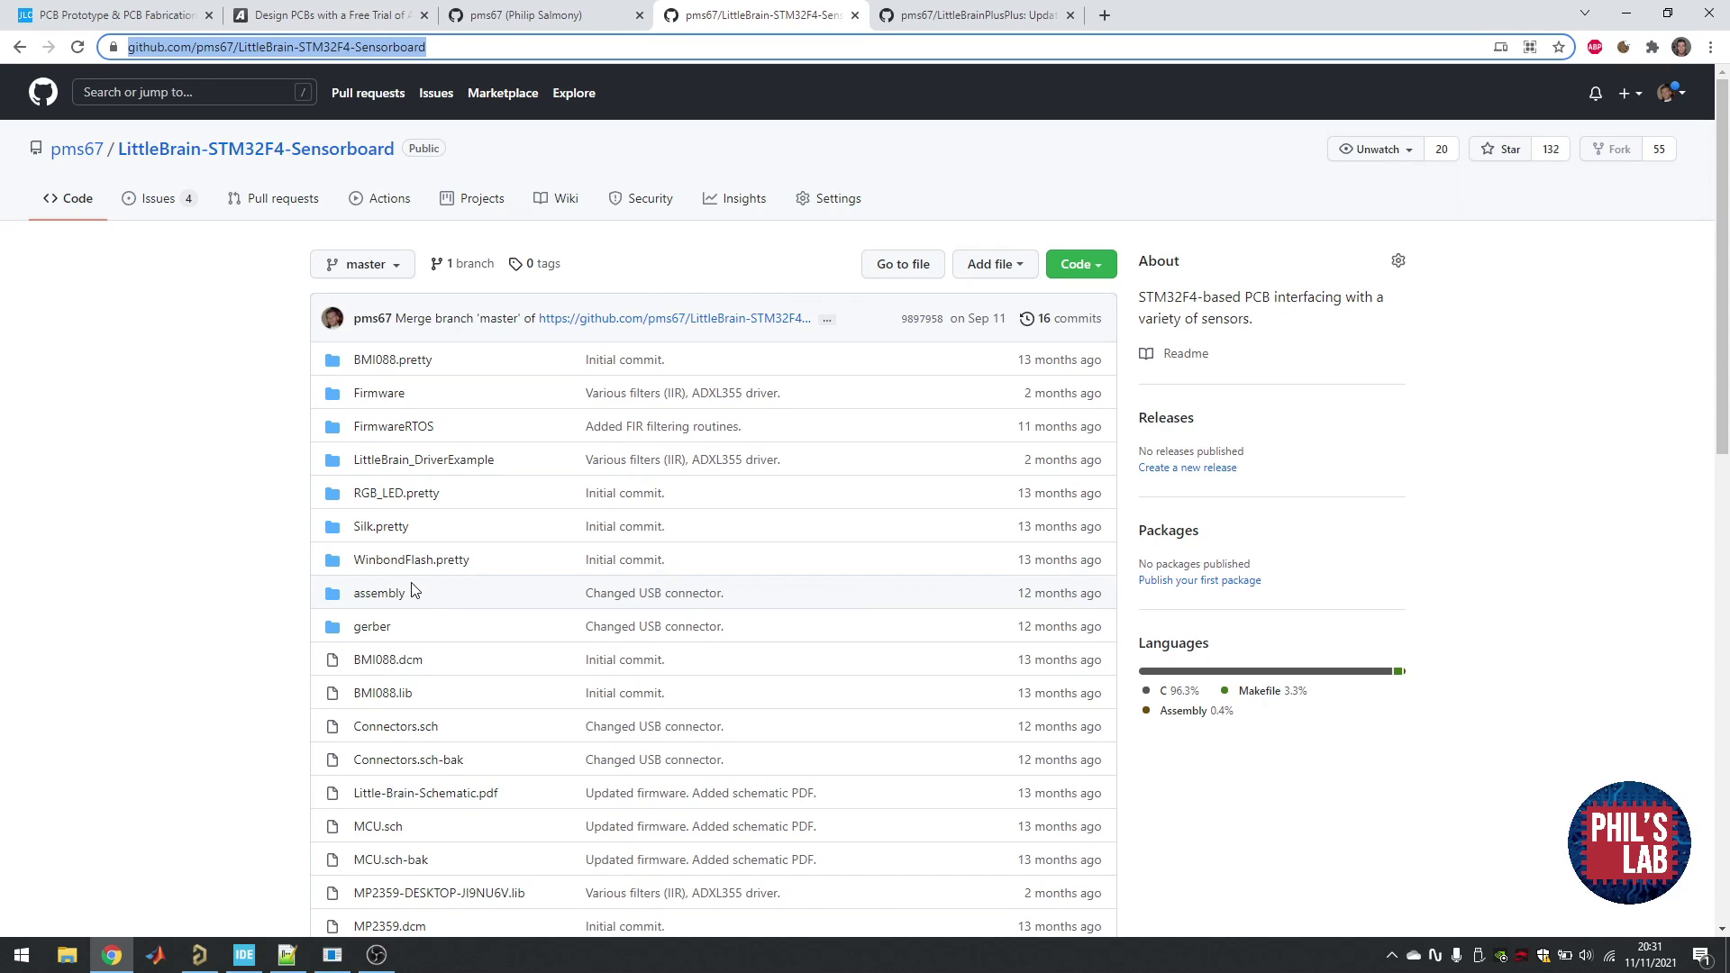
pyautogui.click(946, 14)
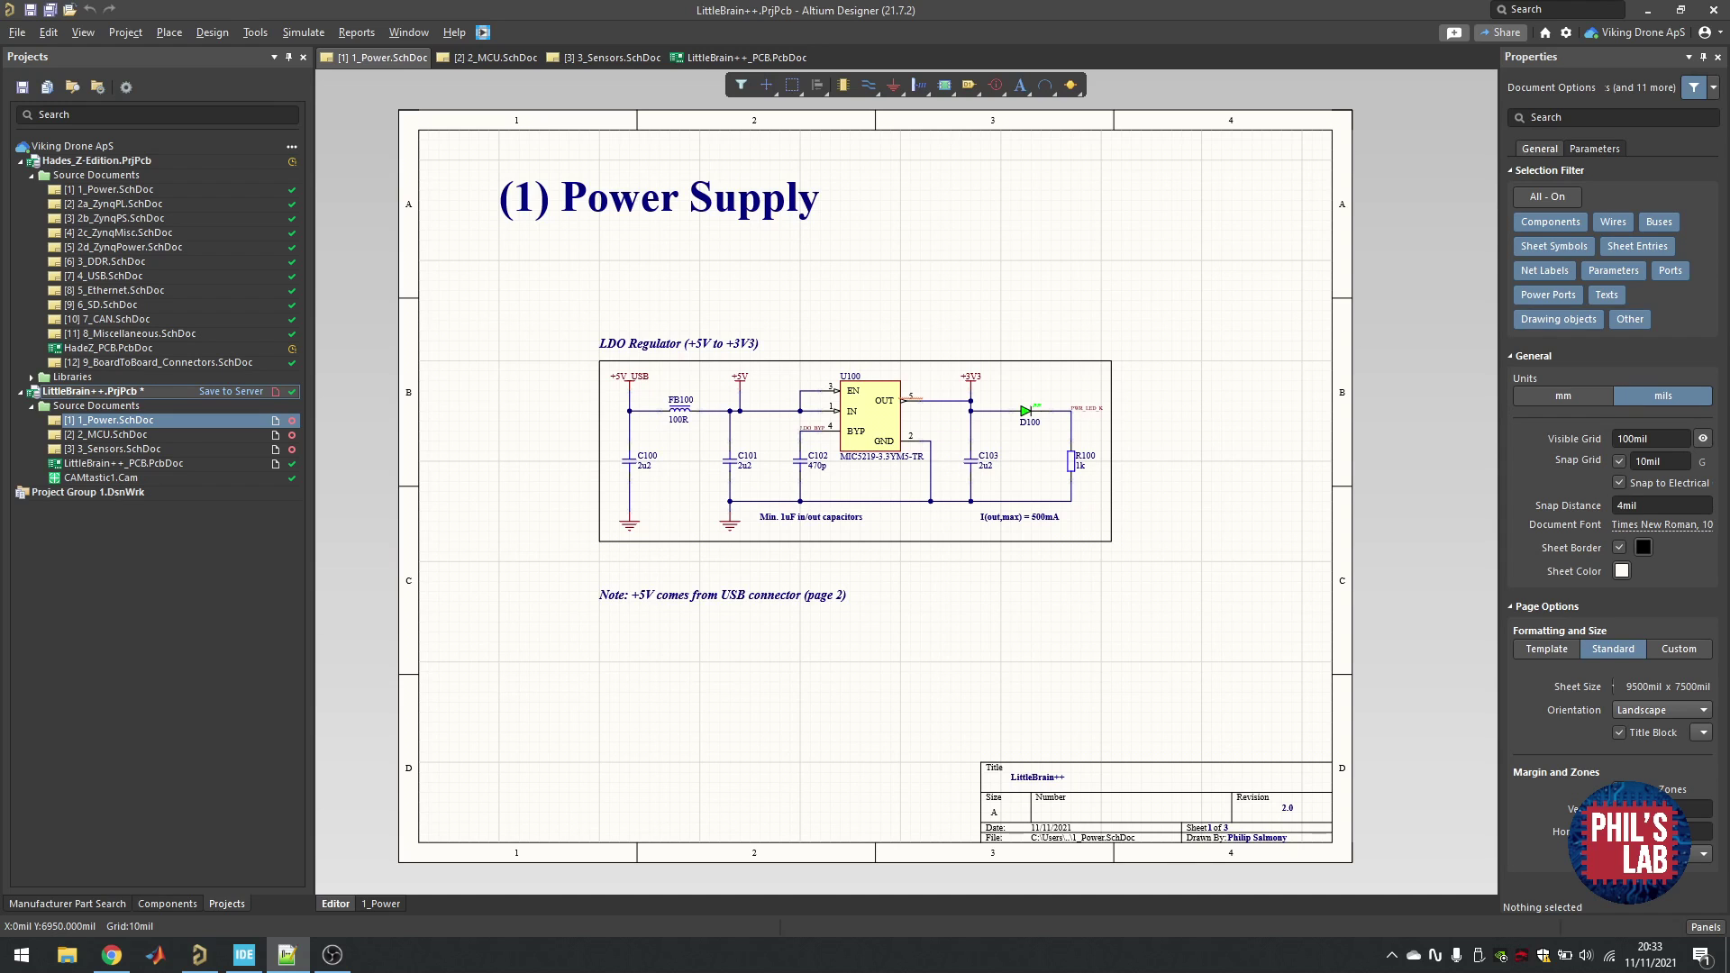
pyautogui.keyDown('ctrl'); pyautogui.scroll(2, 870, 423); pyautogui.keyUp('ctrl')
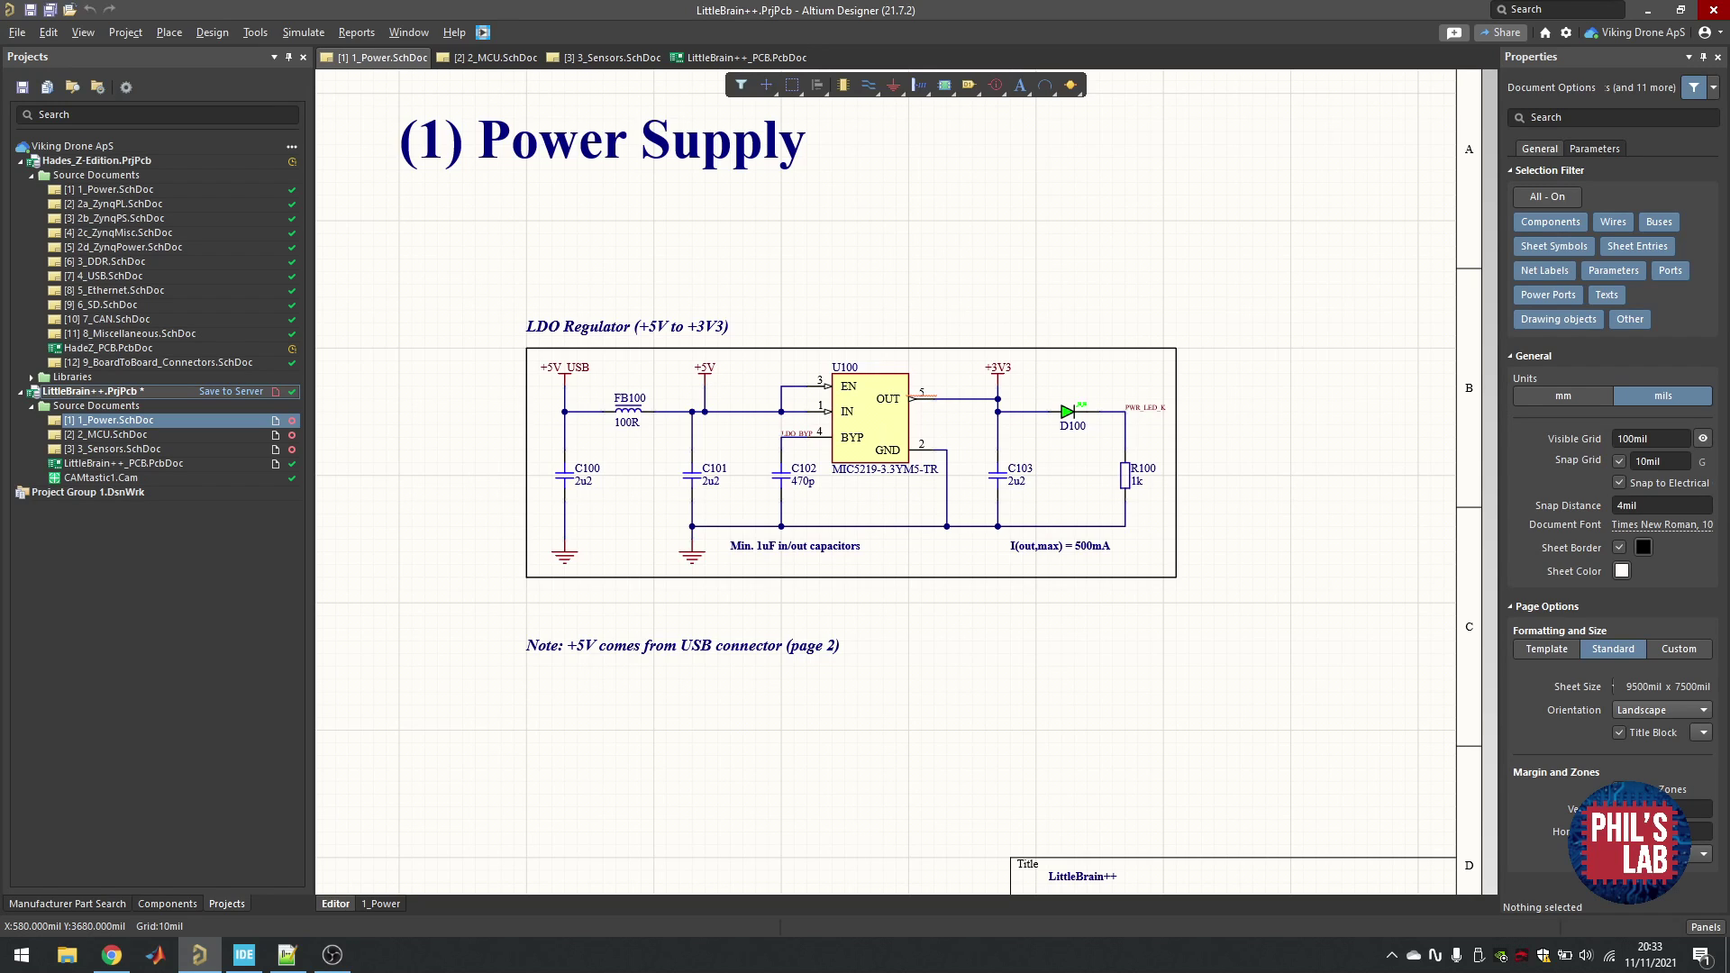
pyautogui.hotkey('alt', 'Tab')
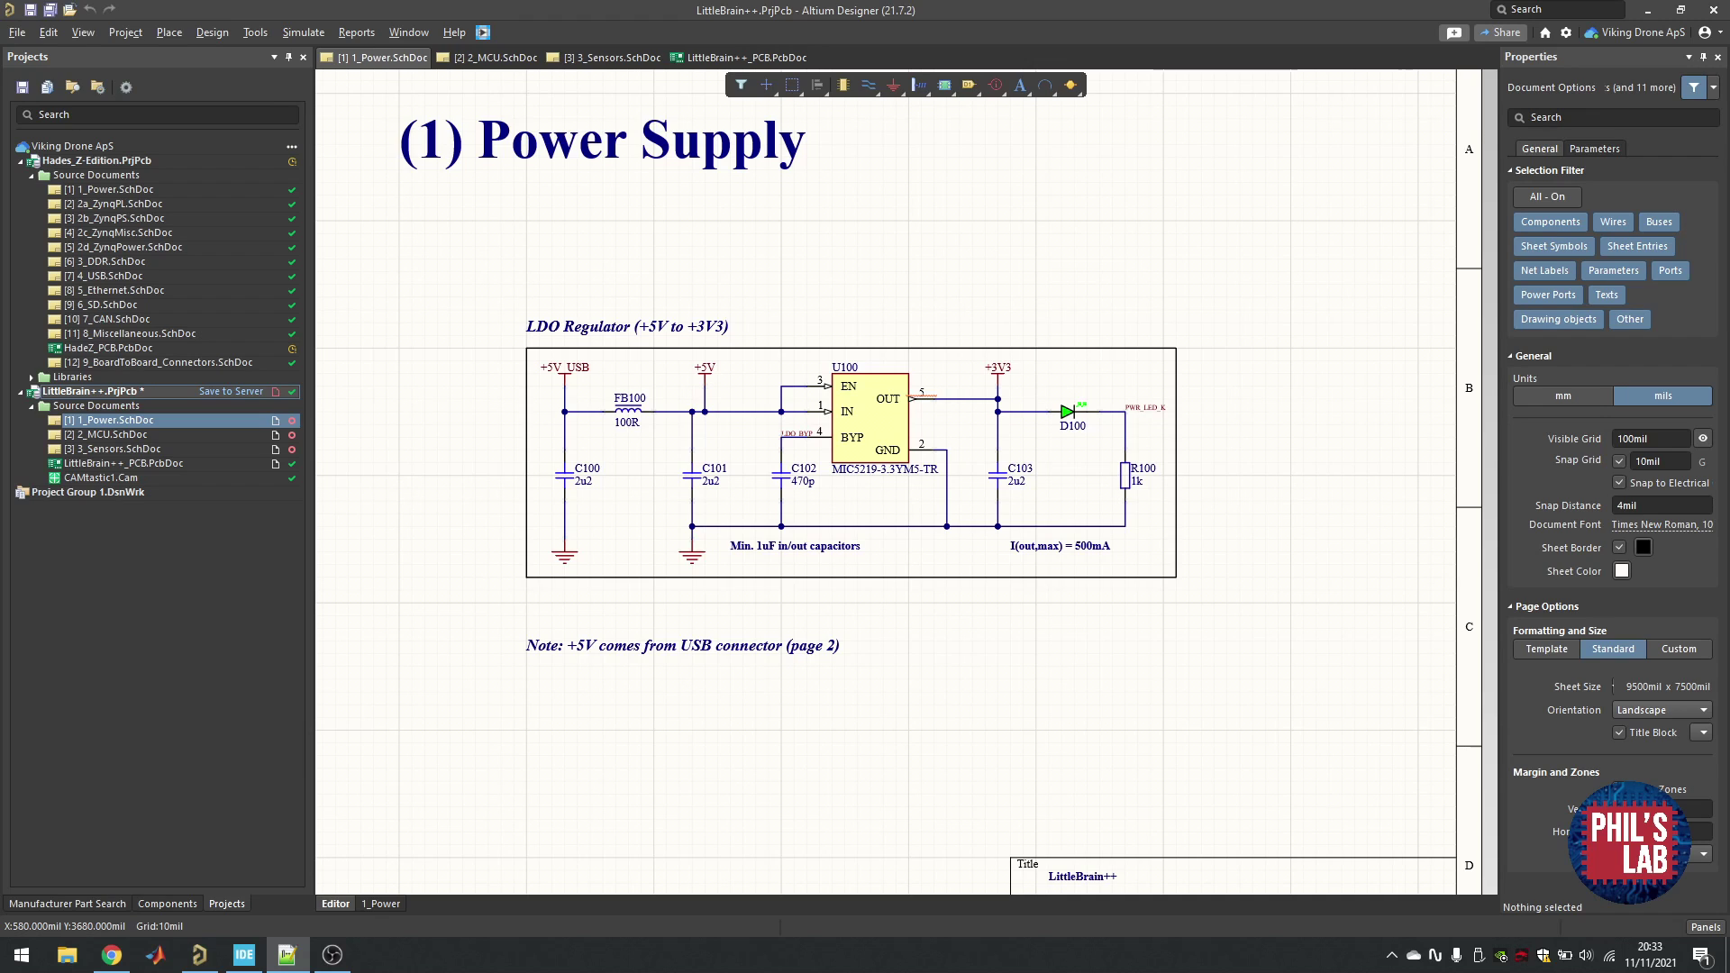
# - Wire the +5V port stem onto the FB100–C101 net so a junction is placed
pyautogui.keyDown('ctrl'); pyautogui.scroll(1, 838, 460); pyautogui.keyUp('ctrl')
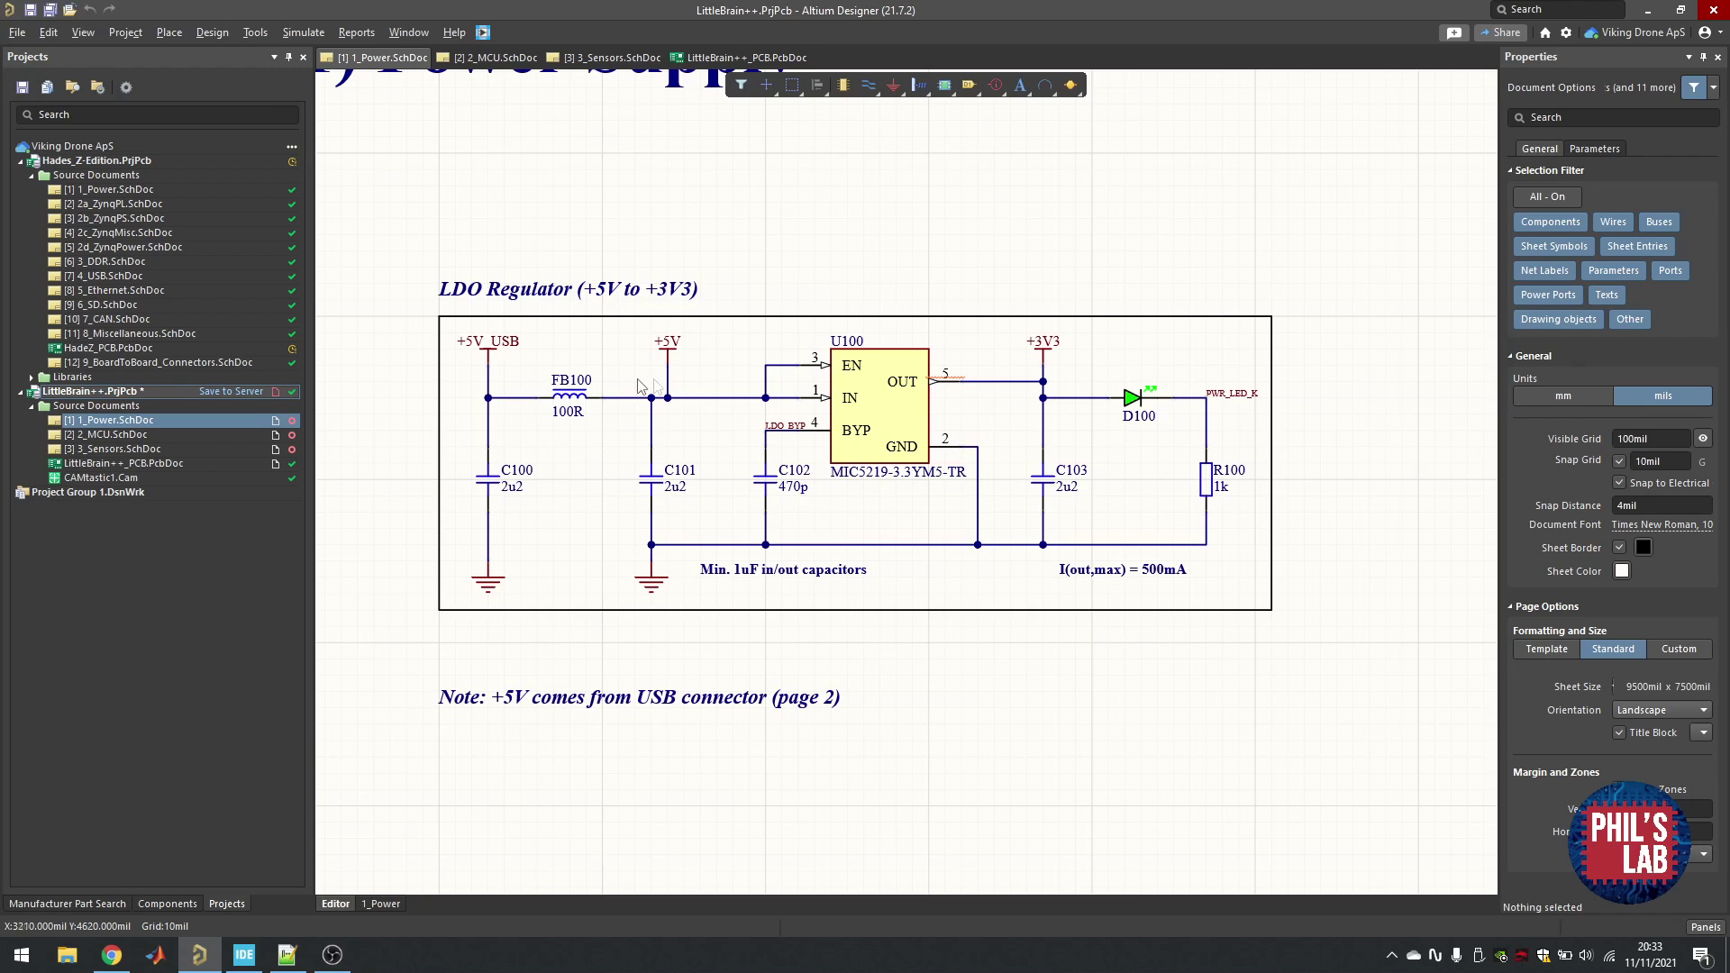
pyautogui.click(666, 399)
pyautogui.click(287, 955)
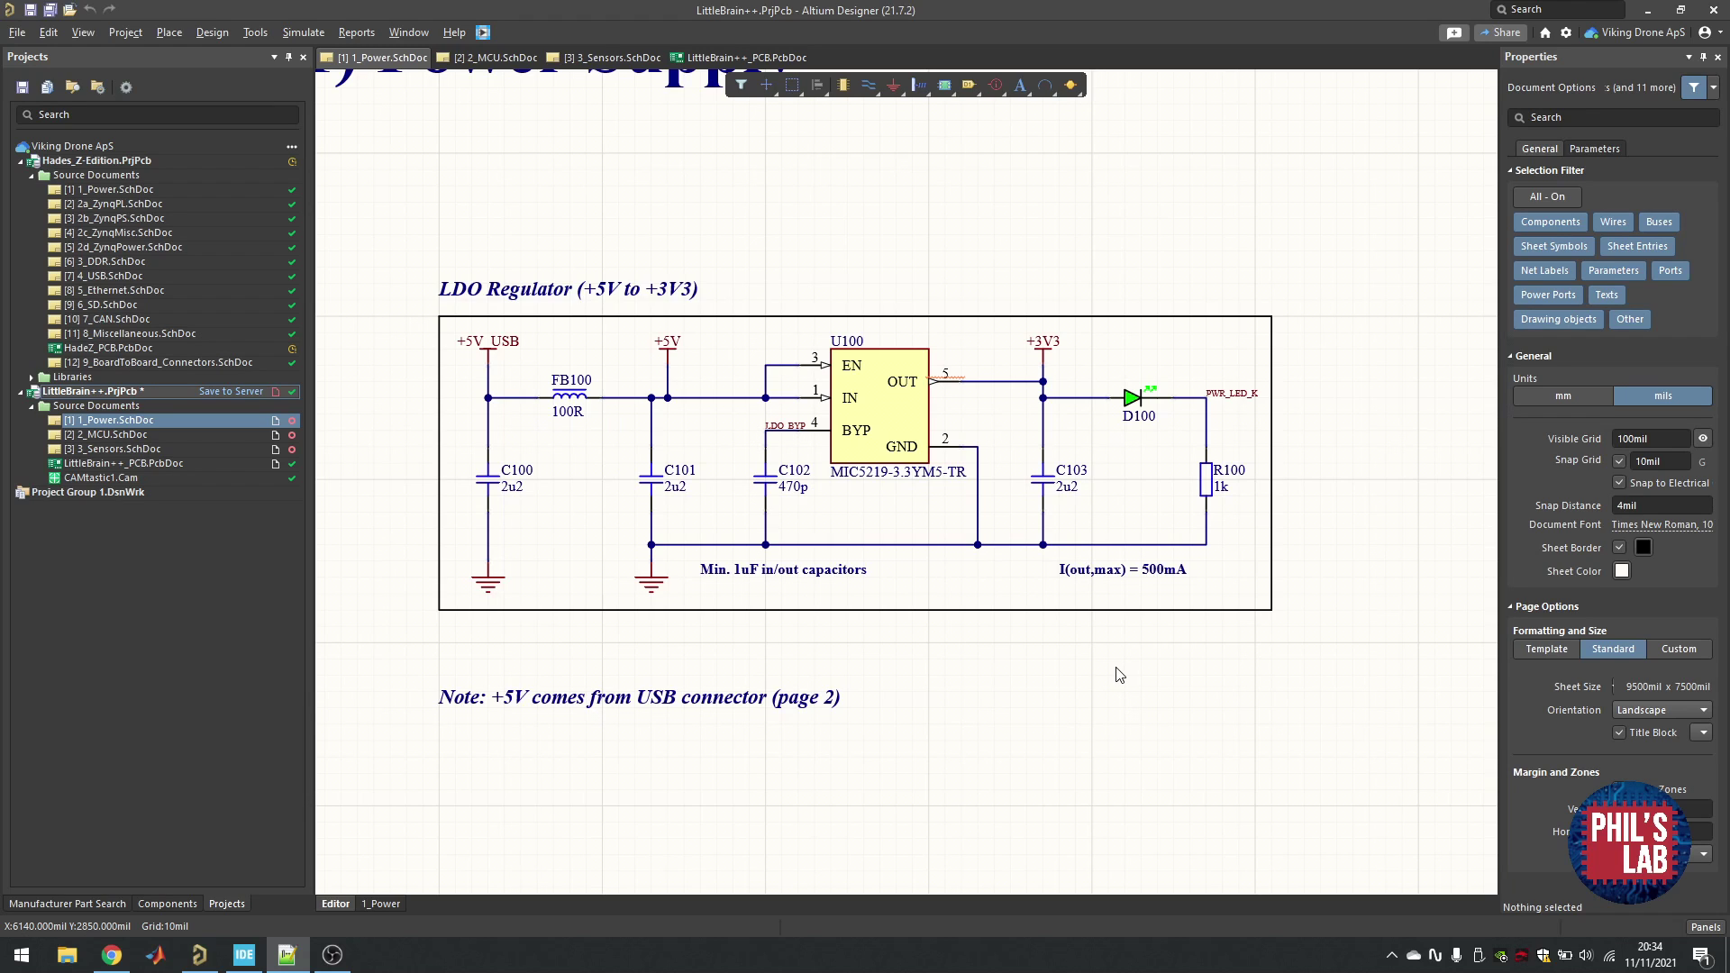
pyautogui.keyDown('ctrl'); pyautogui.scroll(2, 685, 401); pyautogui.keyUp('ctrl')
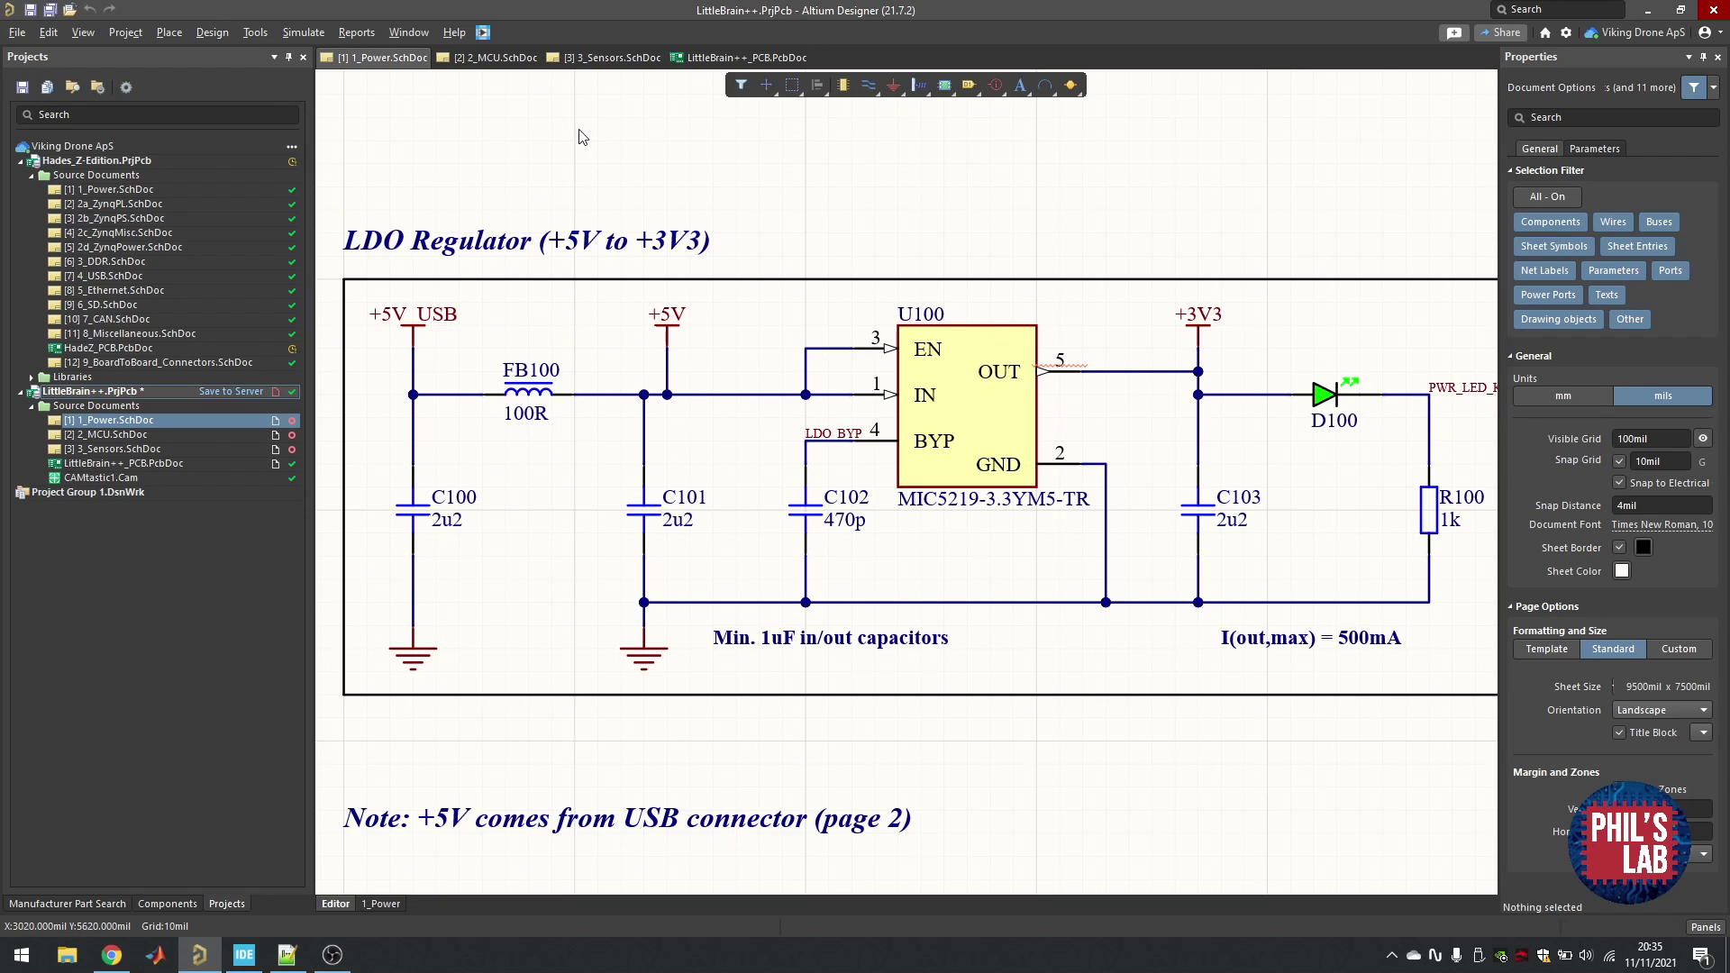
# - Switch to the 2_MCU microcontroller sheet and briefly back to 1_Power.SchDoc
pyautogui.click(507, 57)
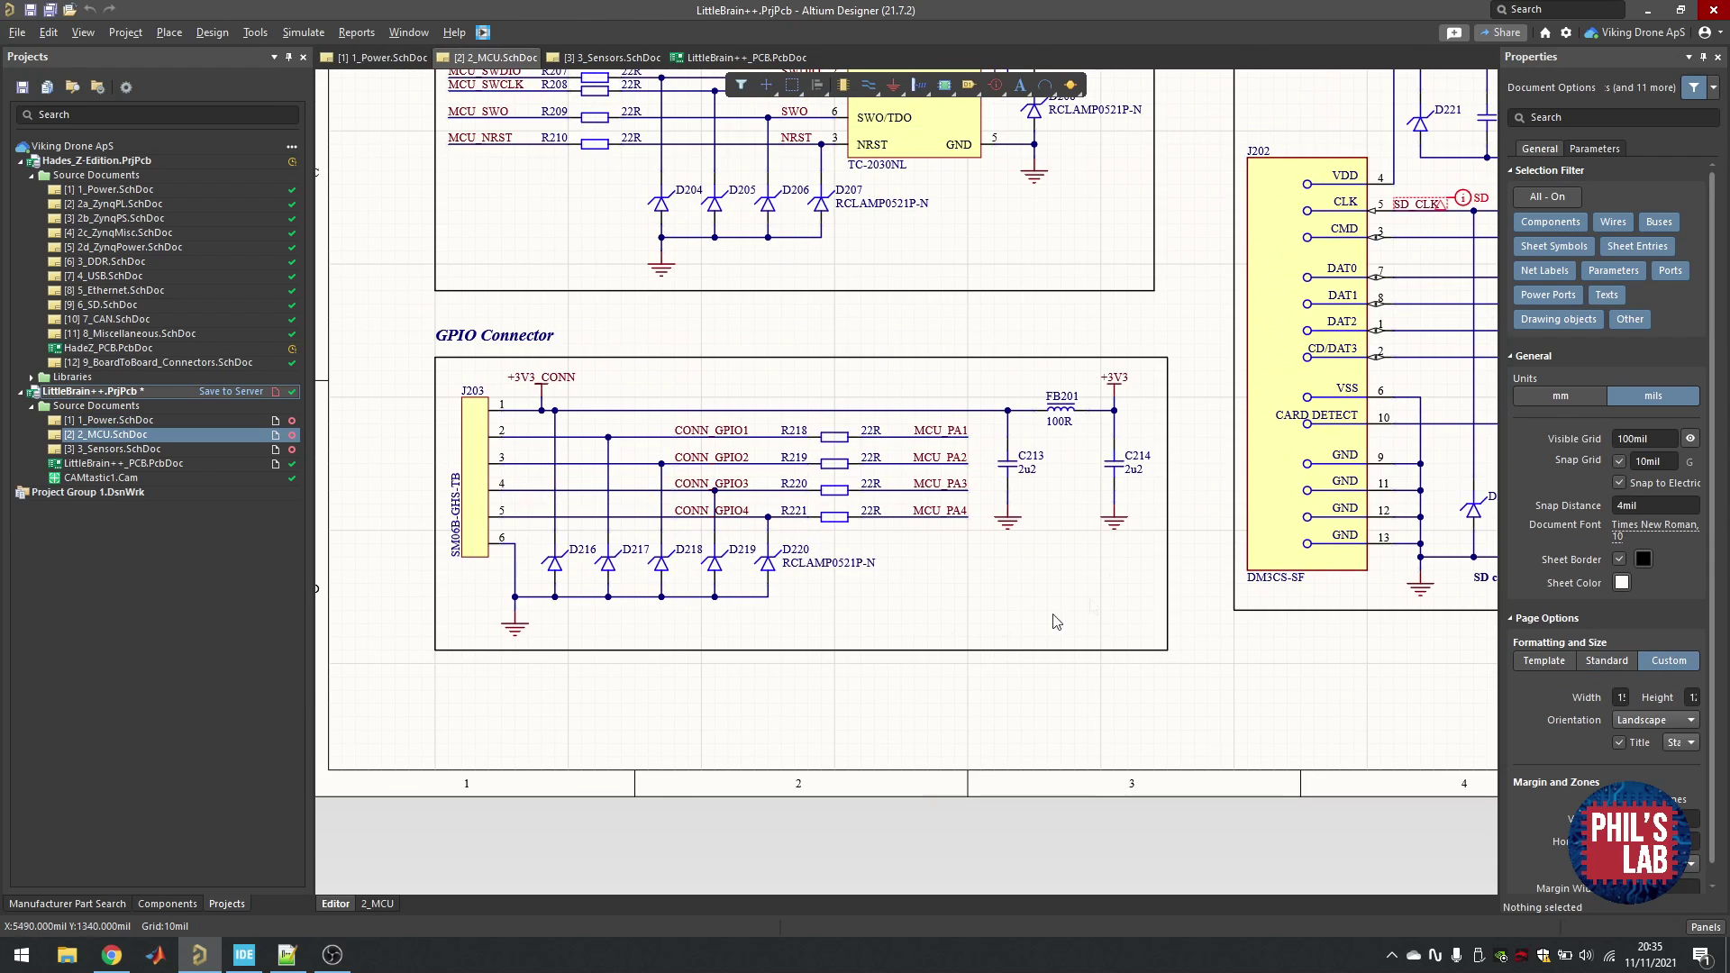
pyautogui.click(378, 57)
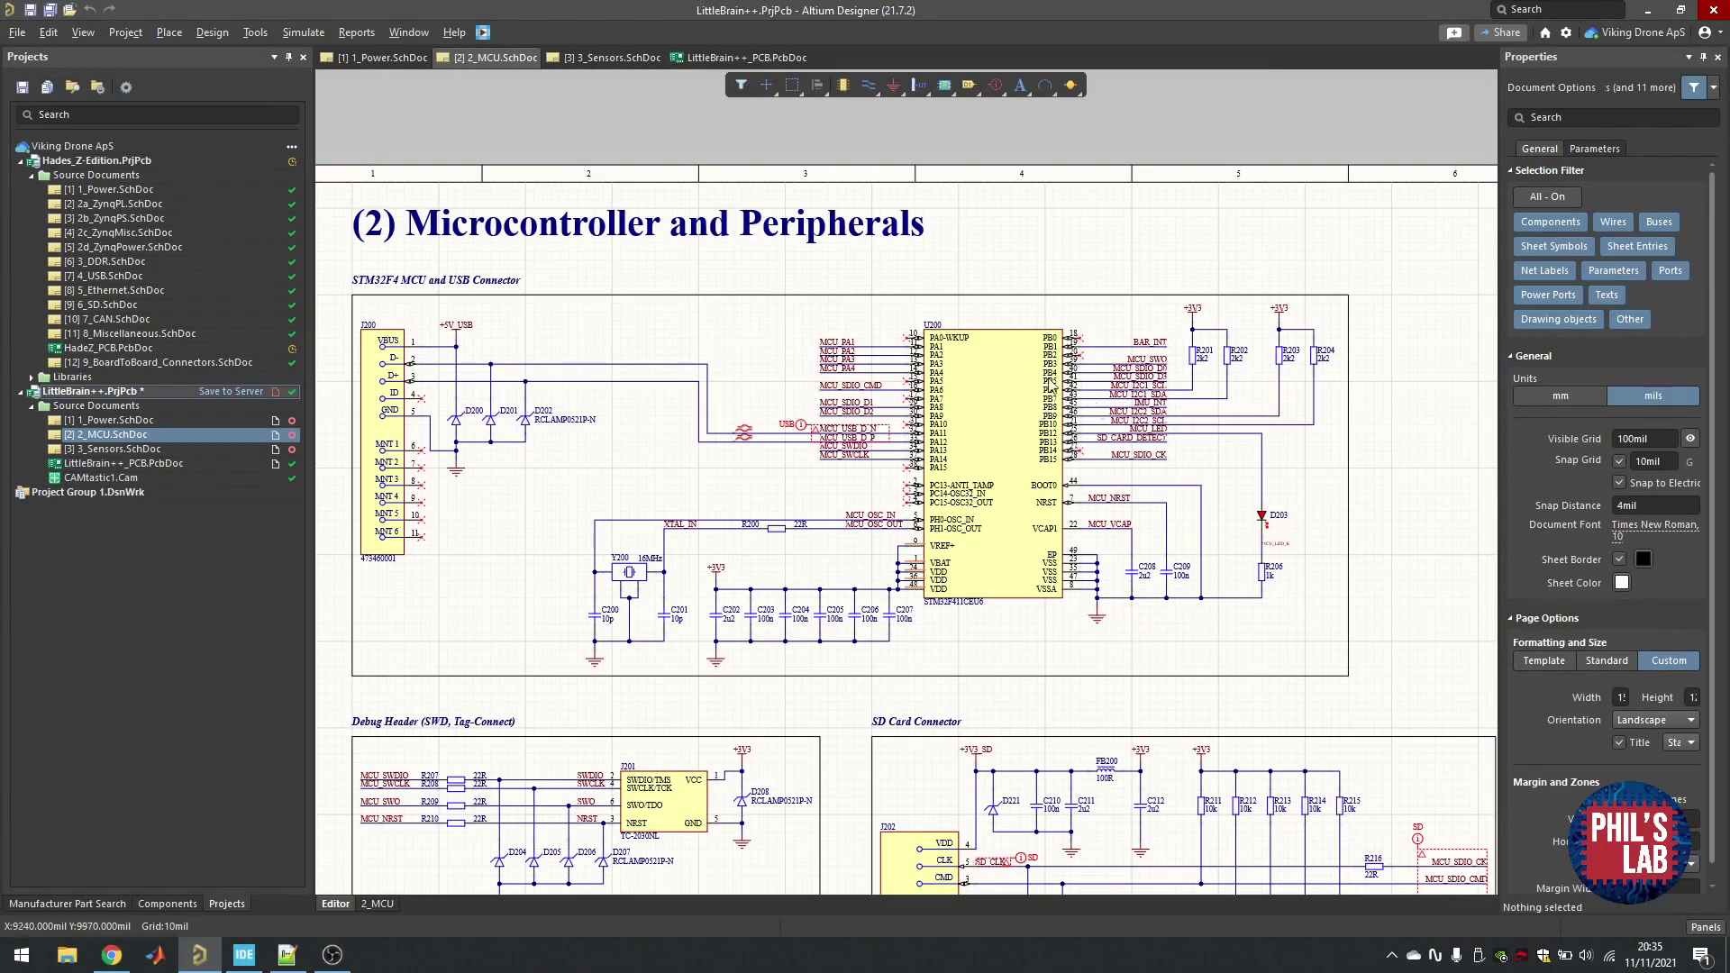
pyautogui.keyDown('ctrl'); pyautogui.scroll(3, 1003, 622); pyautogui.keyUp('ctrl')
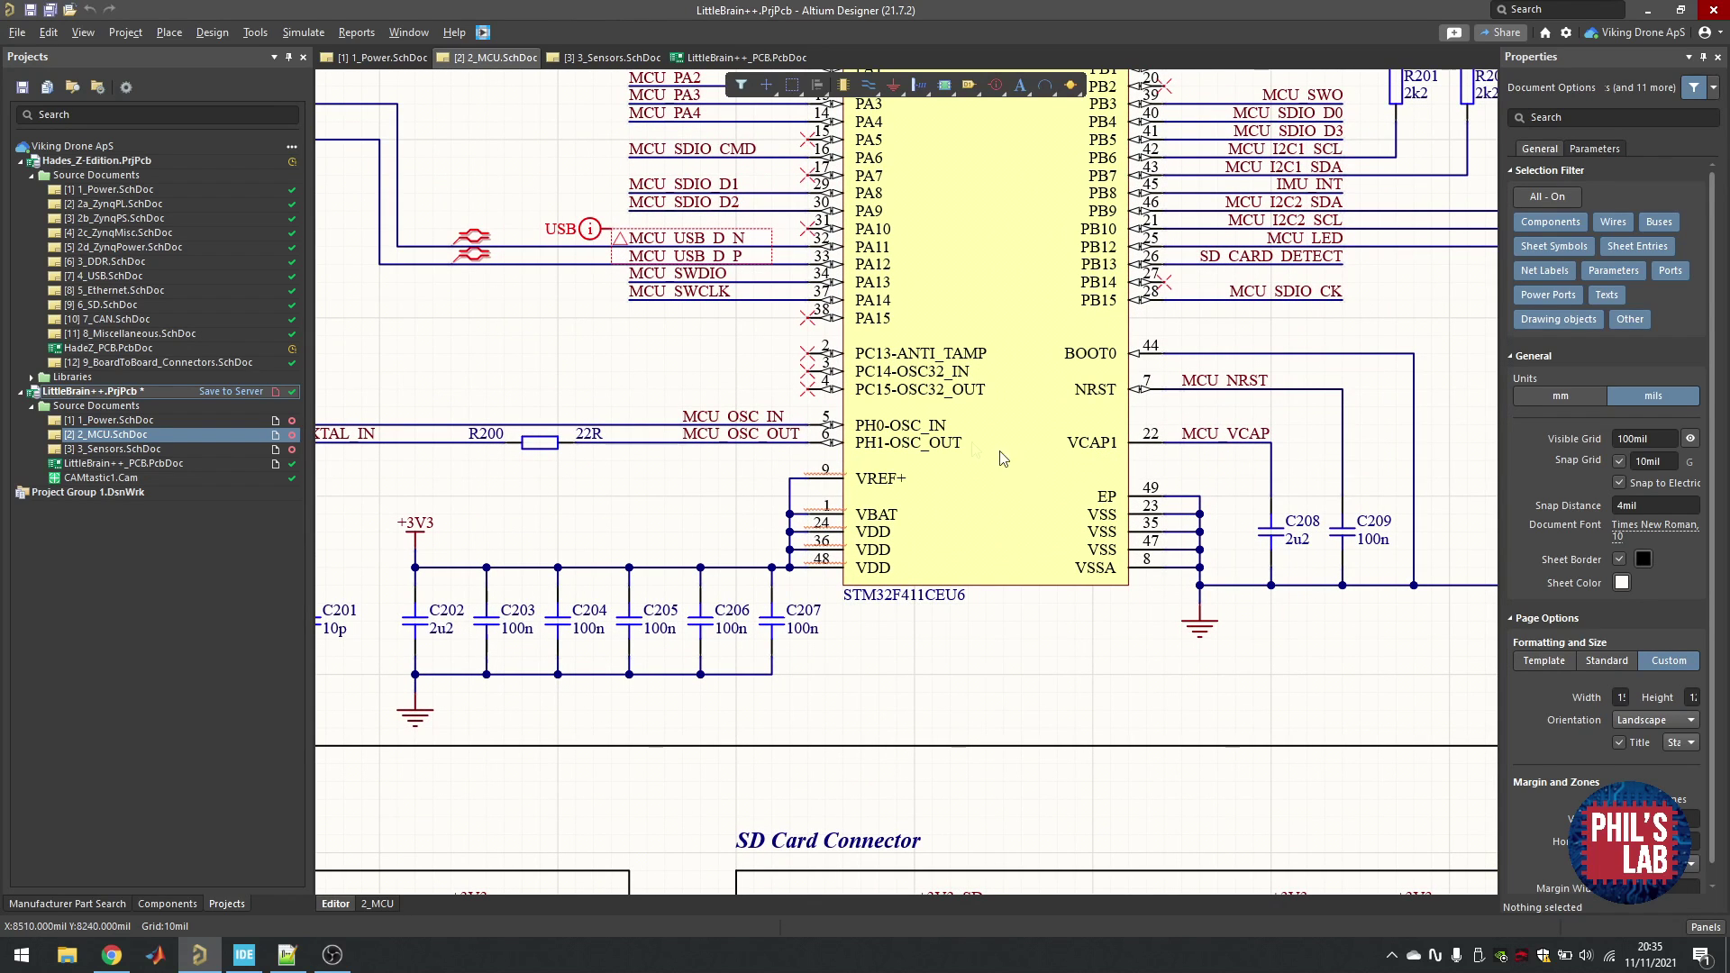
pyautogui.keyDown('ctrl'); pyautogui.scroll(-1, 957, 437); pyautogui.keyUp('ctrl')
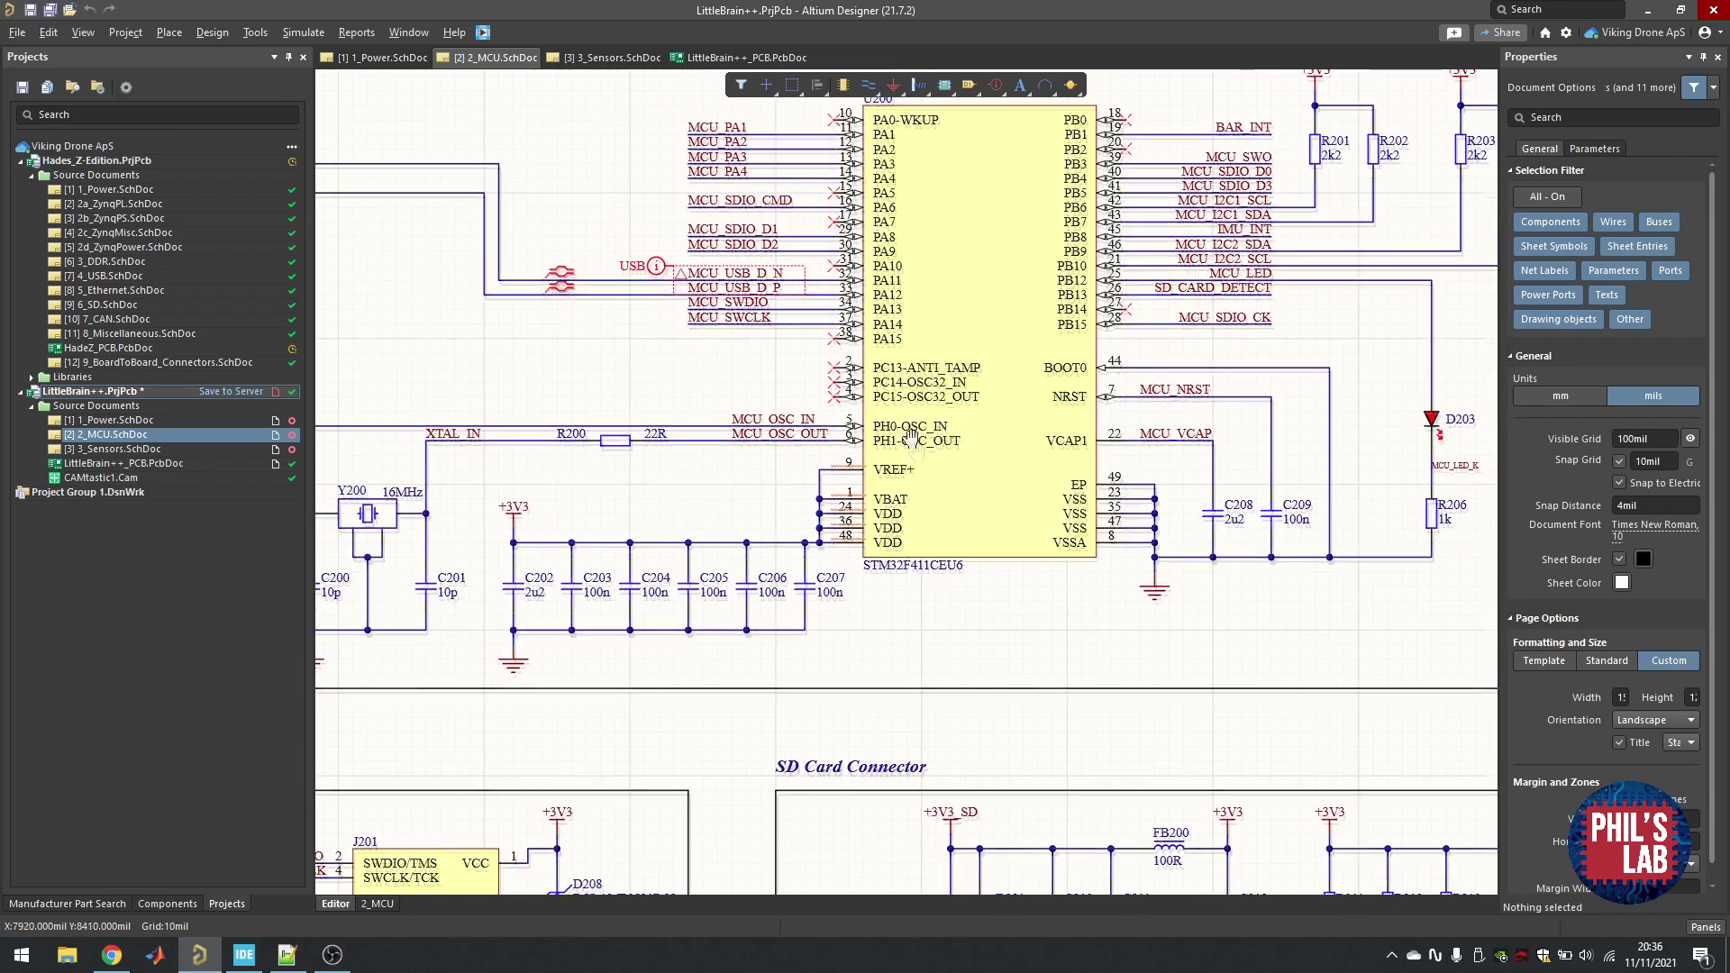
pyautogui.keyDown('ctrl'); pyautogui.scroll(-1, 935, 518); pyautogui.keyUp('ctrl')
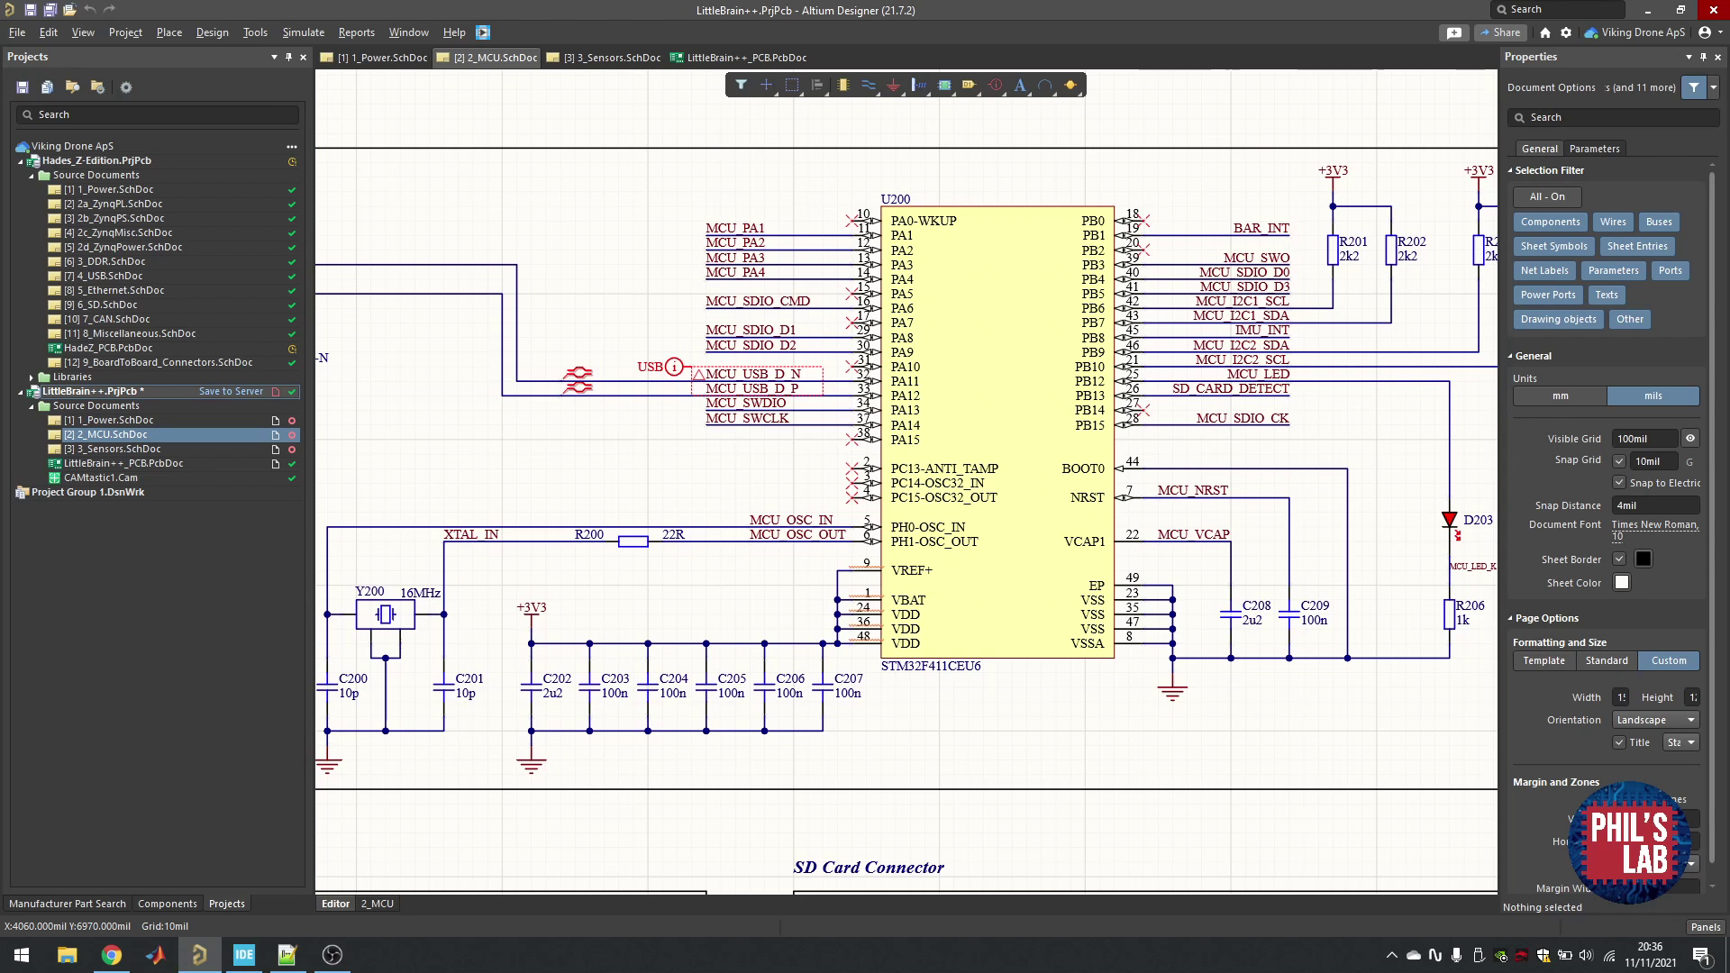
pyautogui.moveTo(795, 690); pyautogui.dragTo(823, 672, button='right')
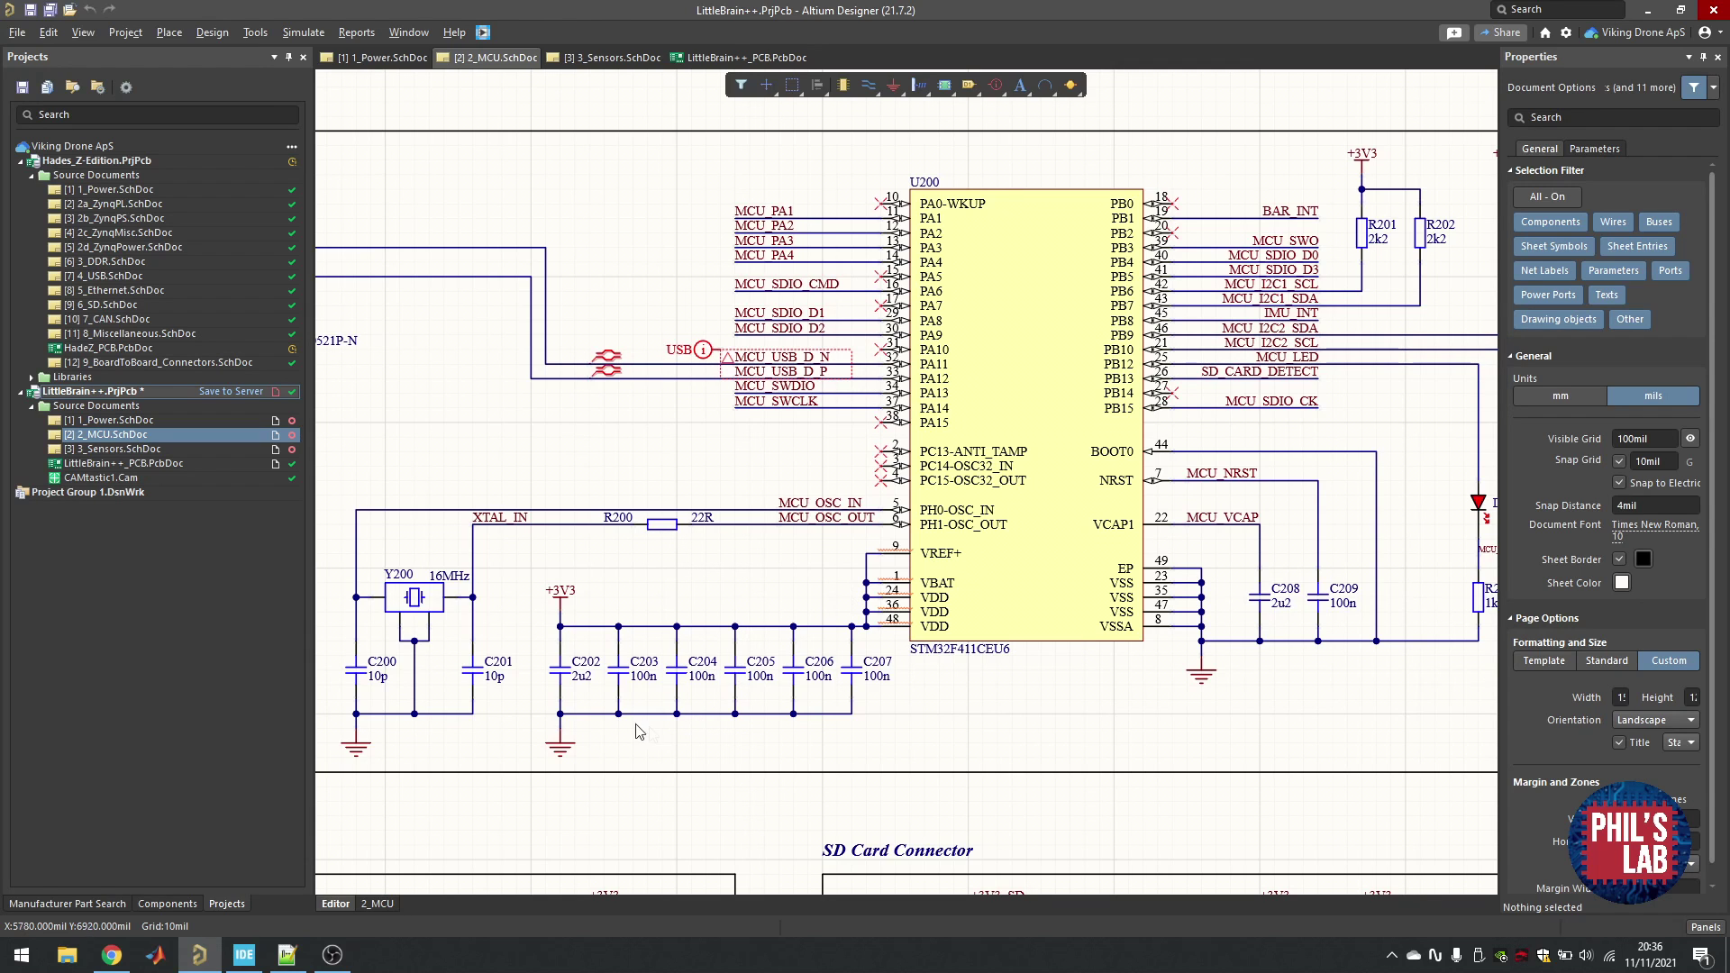
pyautogui.keyDown('ctrl'); pyautogui.scroll(3, 582, 690); pyautogui.keyUp('ctrl')
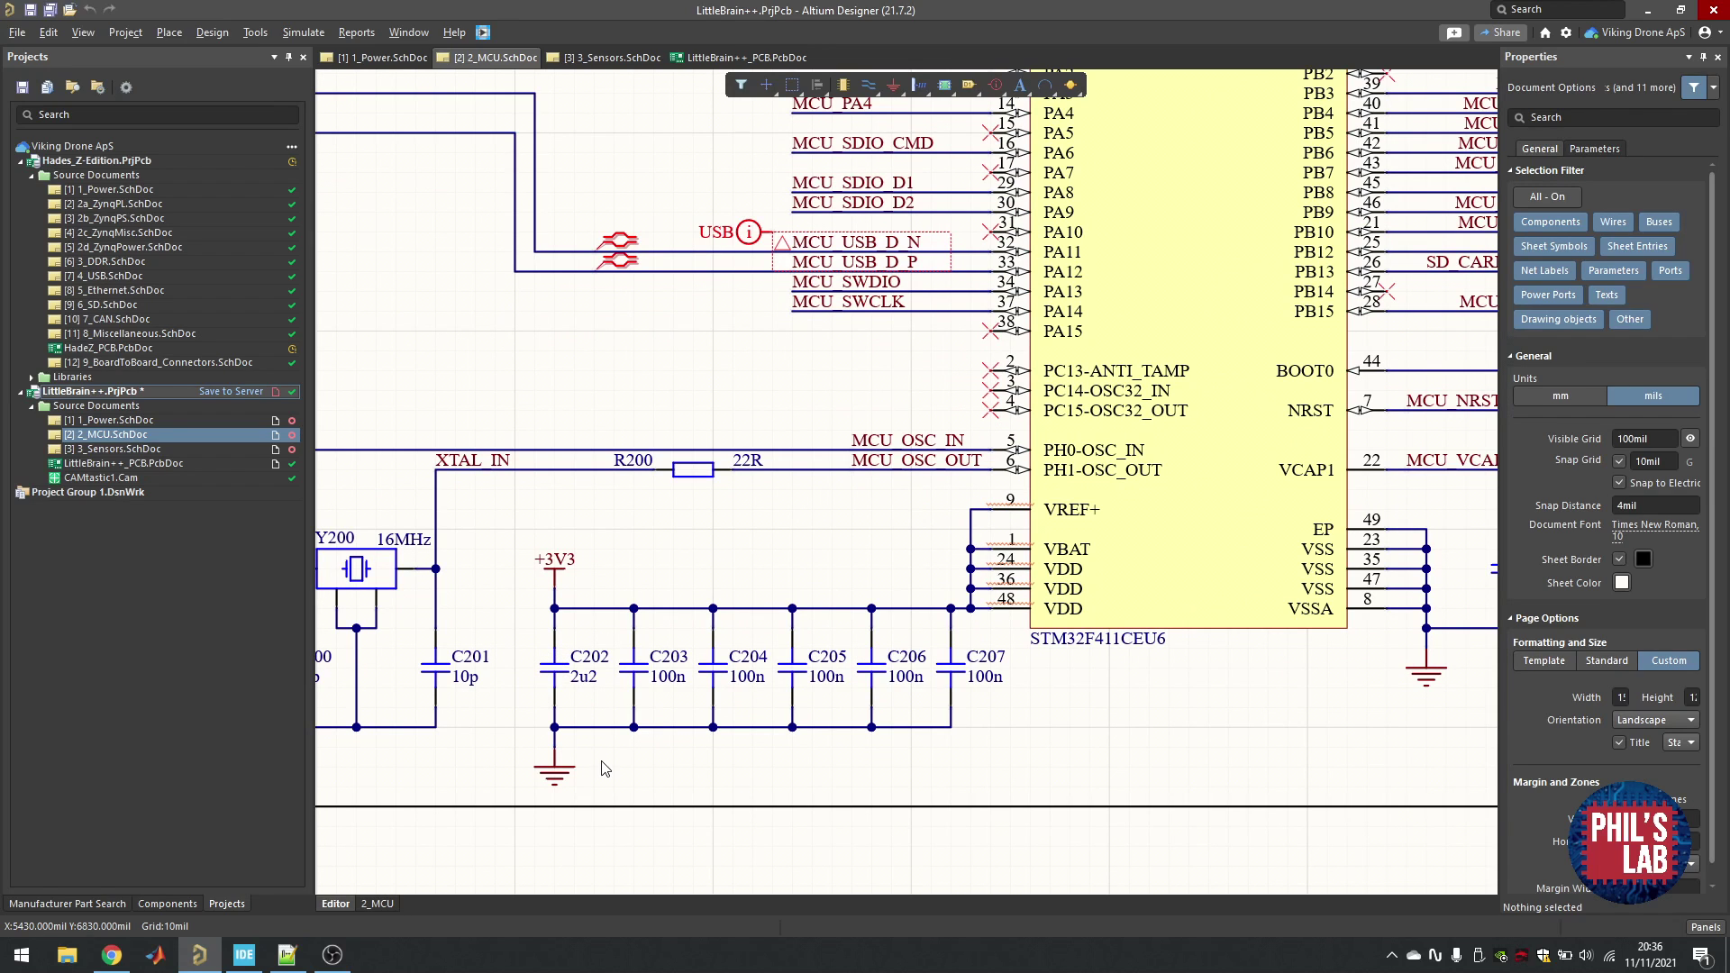
pyautogui.keyDown('ctrl'); pyautogui.scroll(-2, 622, 762); pyautogui.keyUp('ctrl')
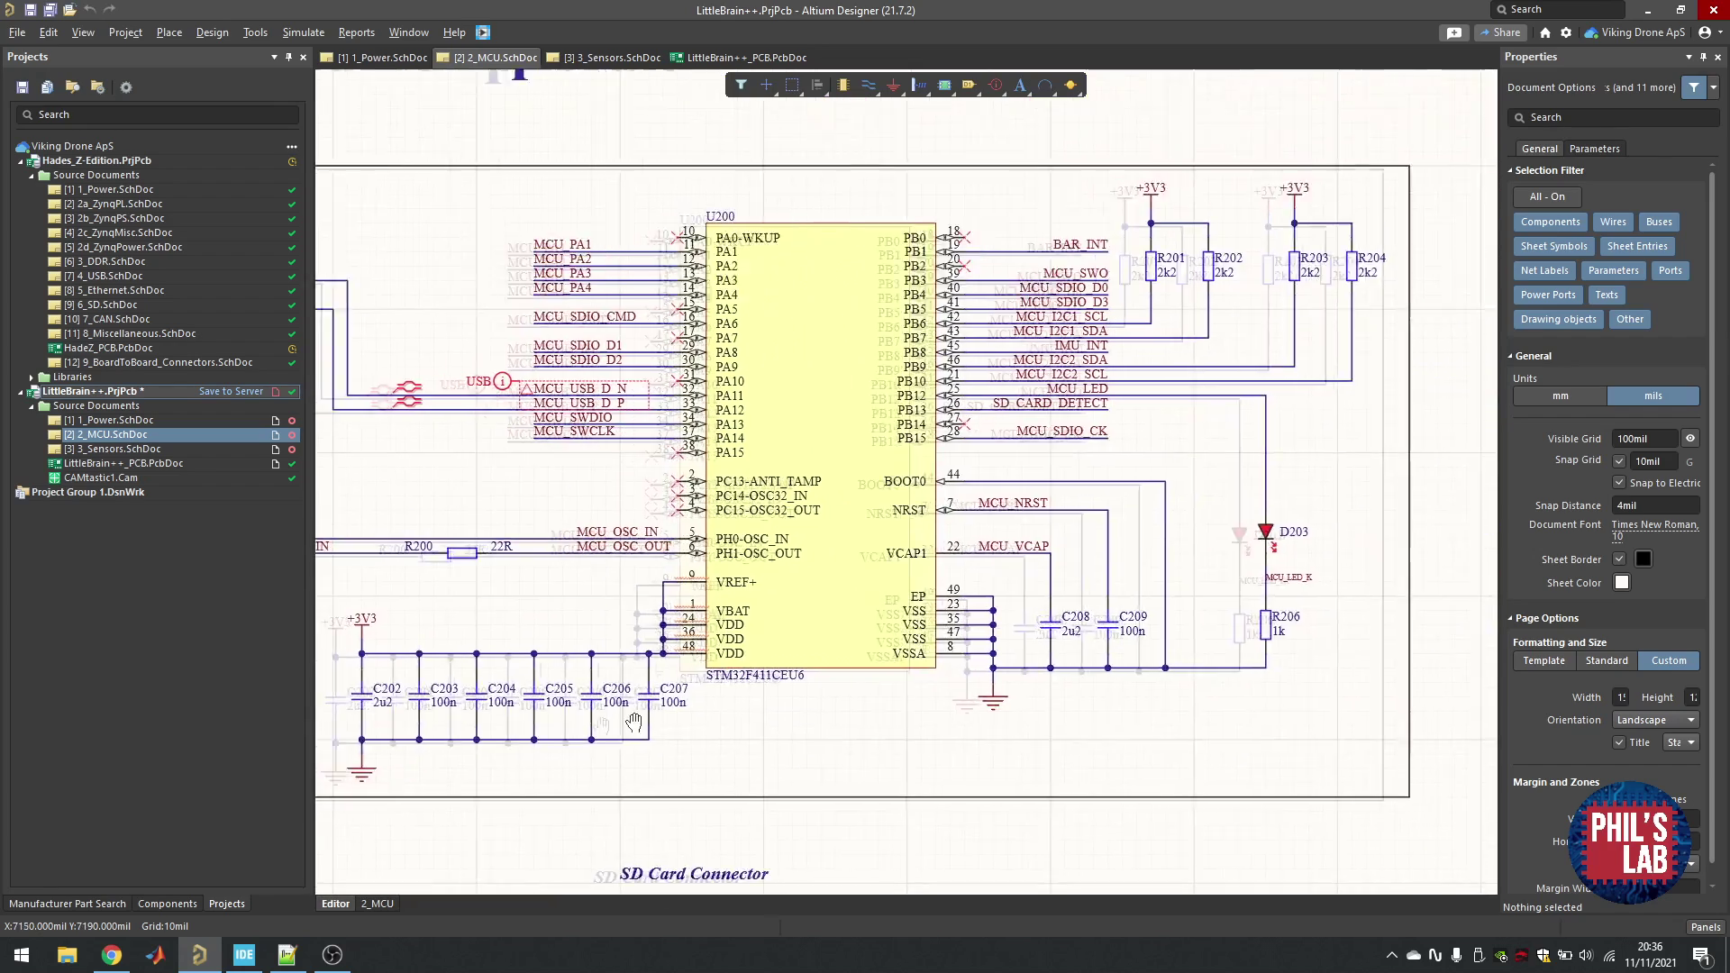
pyautogui.moveTo(634, 721); pyautogui.dragTo(325, 717, button='right')
pyautogui.keyDown('ctrl'); pyautogui.scroll(3, 785, 486); pyautogui.keyUp('ctrl')
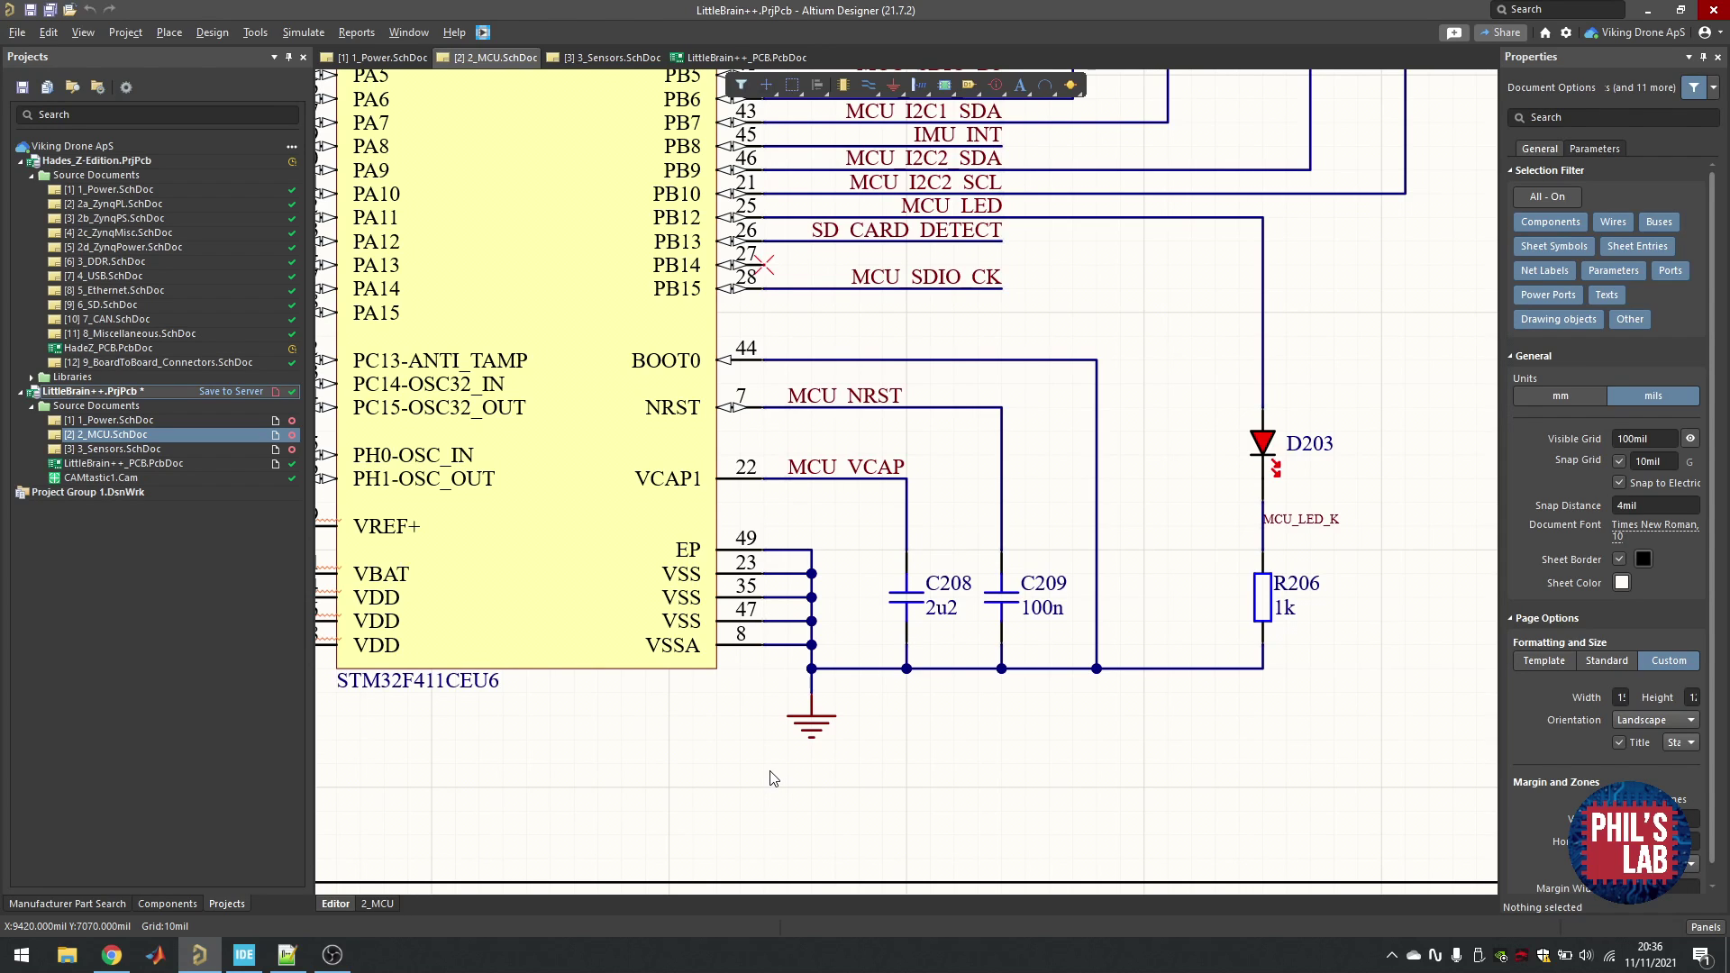
pyautogui.moveTo(771, 777); pyautogui.dragTo(632, 807, button='right')
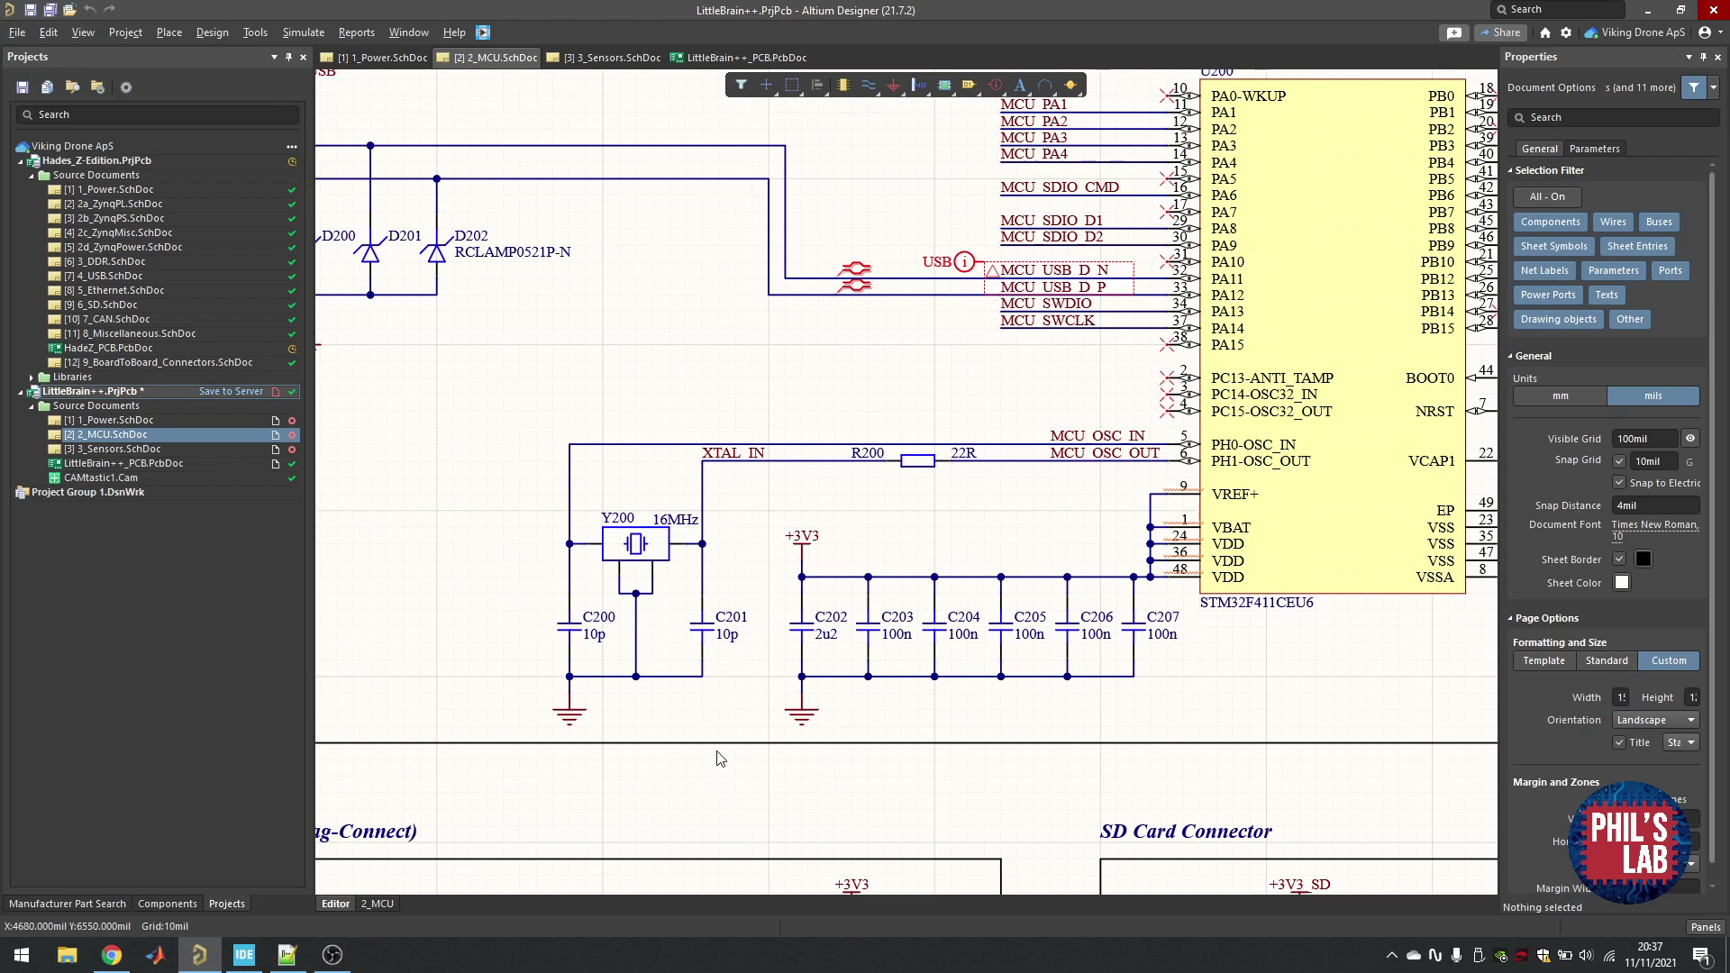
pyautogui.keyDown('ctrl'); pyautogui.scroll(4, 641, 615); pyautogui.keyUp('ctrl')
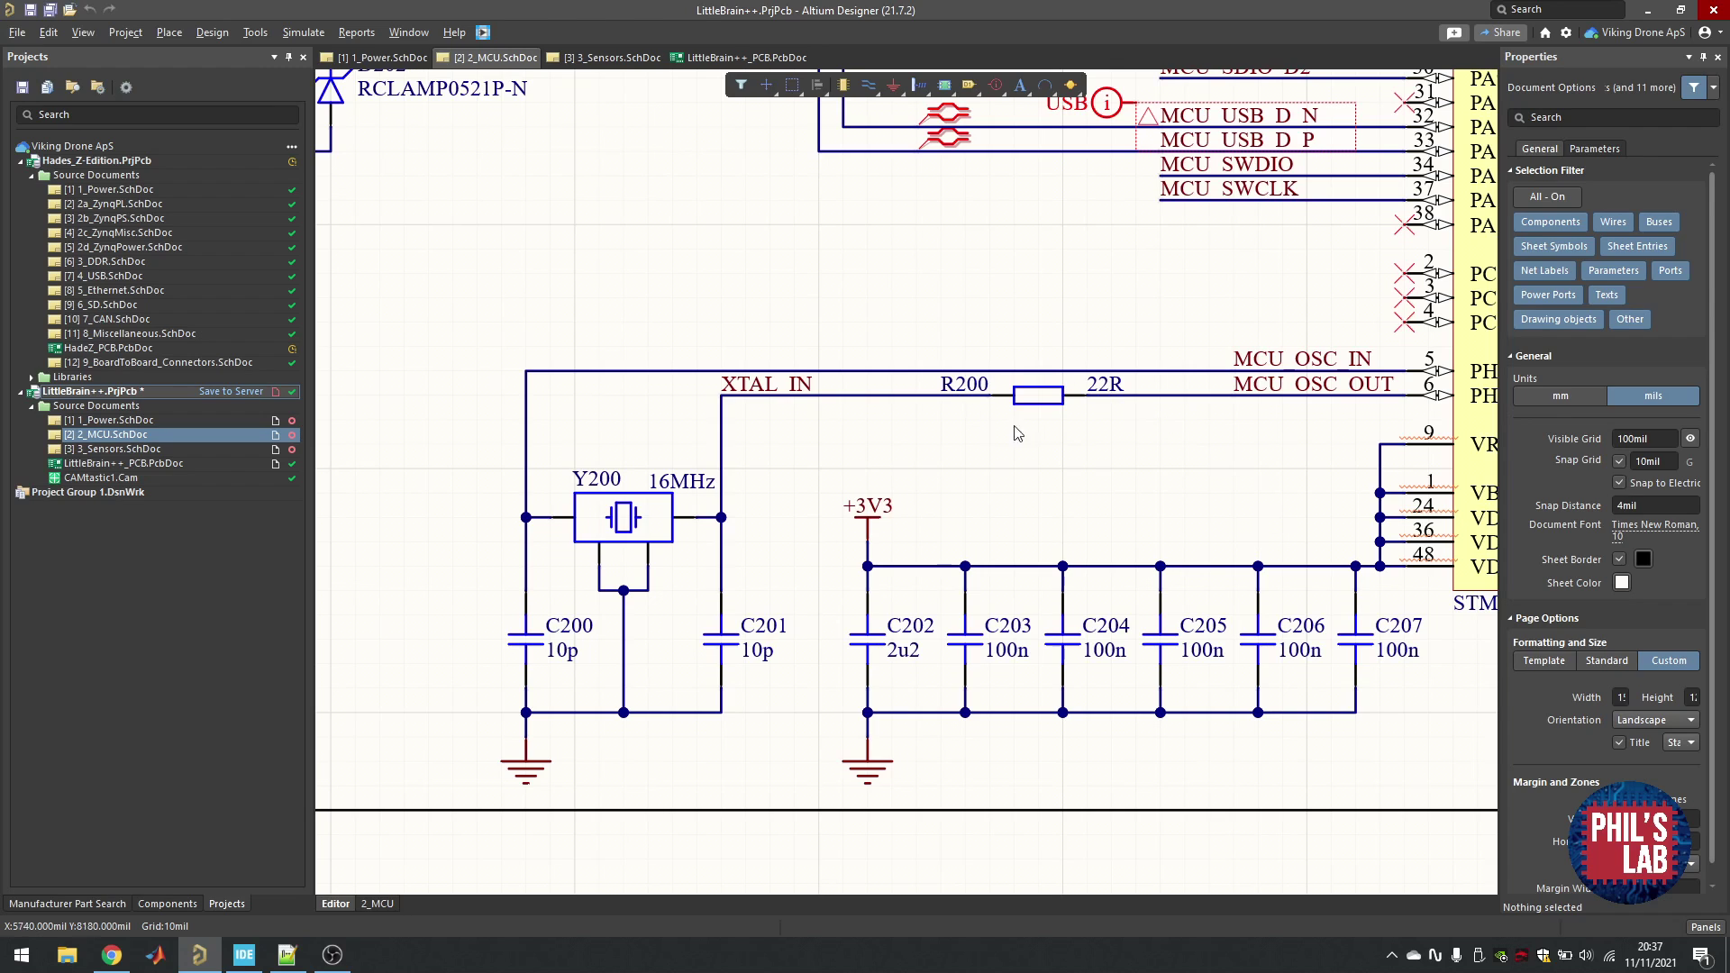
pyautogui.moveTo(1088, 404); pyautogui.dragTo(1026, 401, button='right')
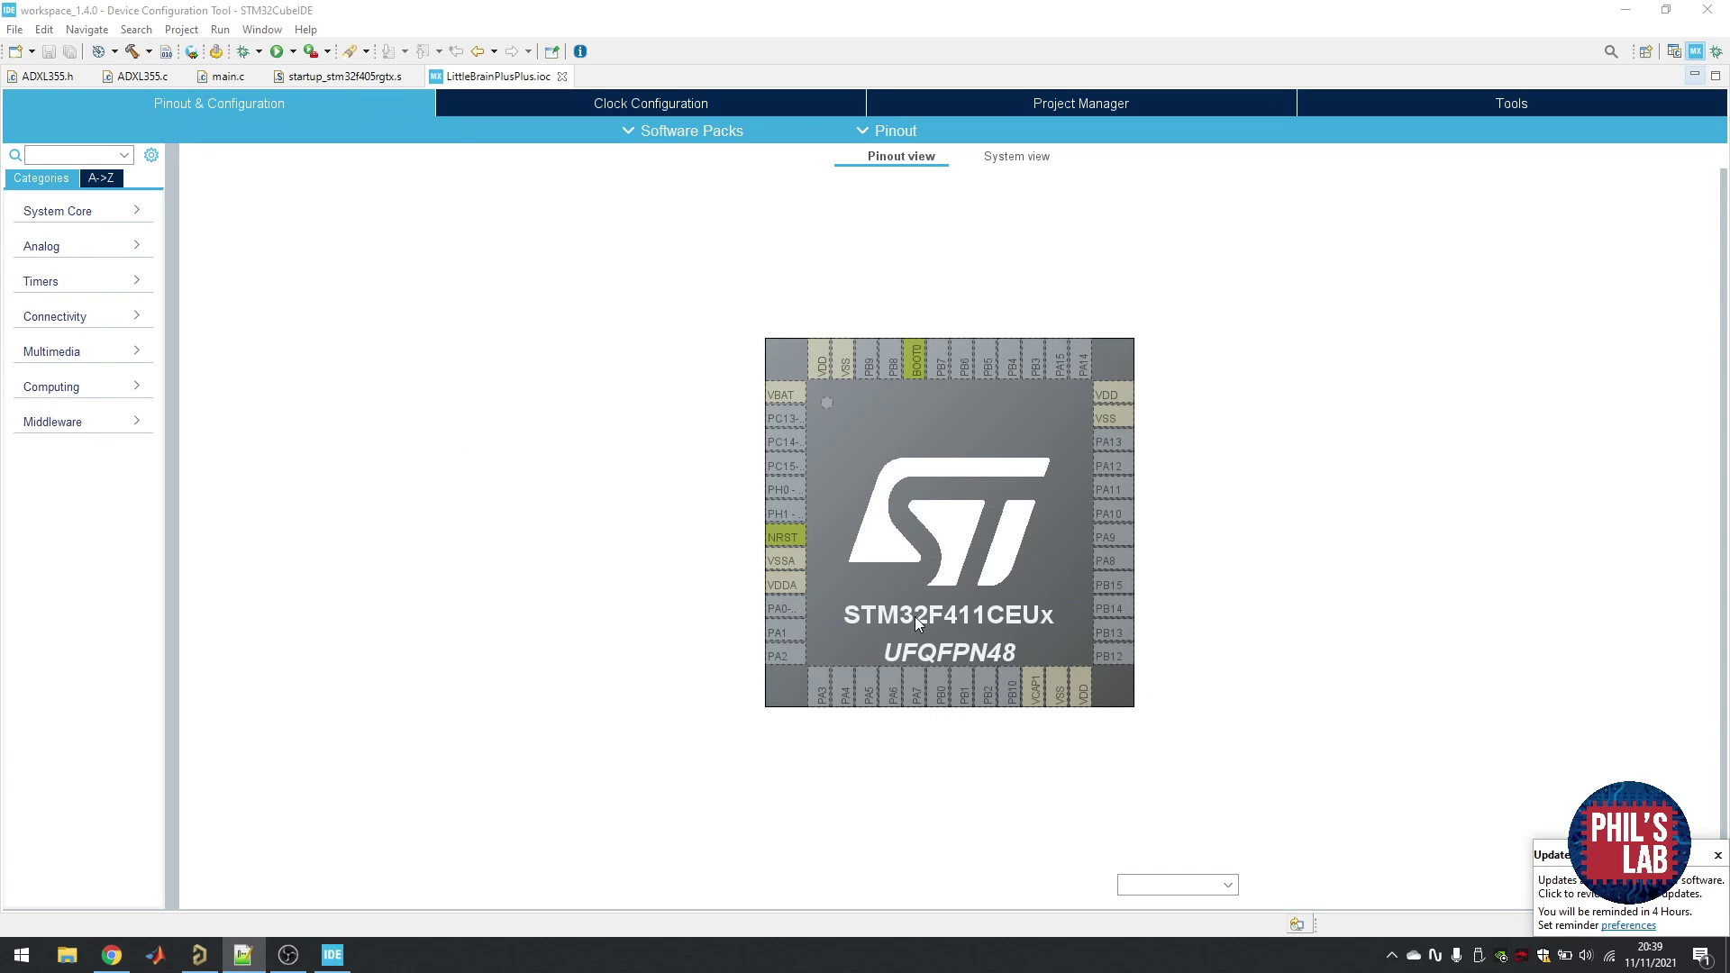
# - List the System Core peripherals and leave pin PC13 unassigned
pyautogui.click(117, 213)
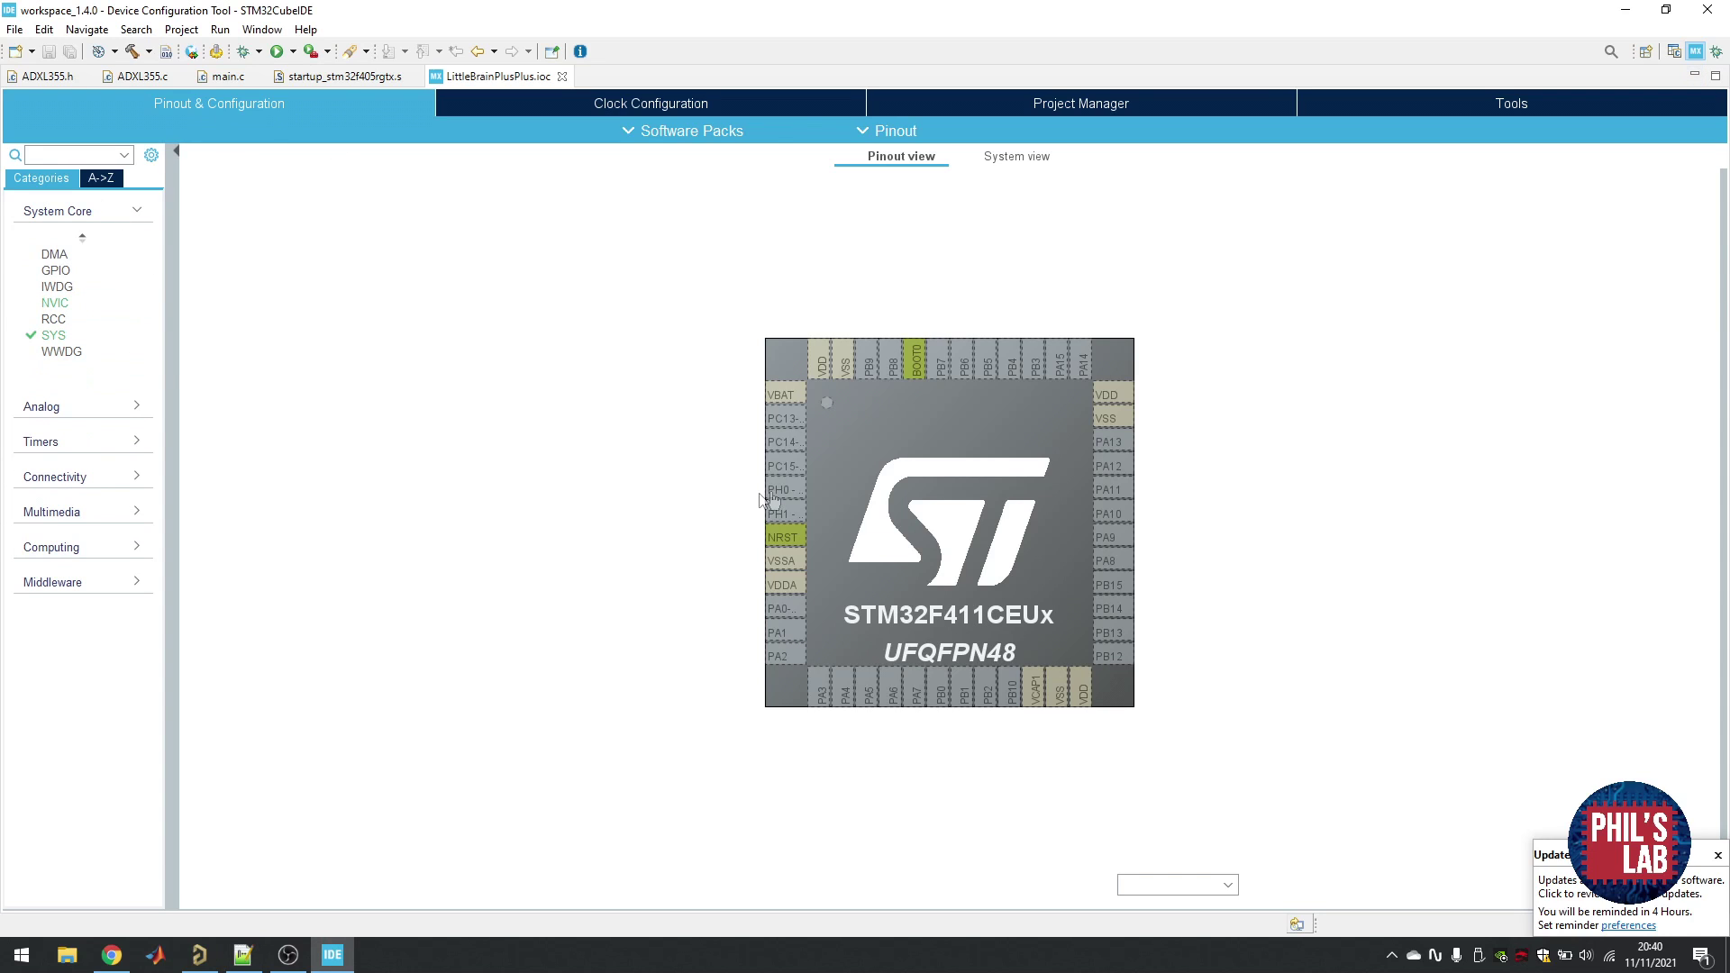
pyautogui.click(783, 419)
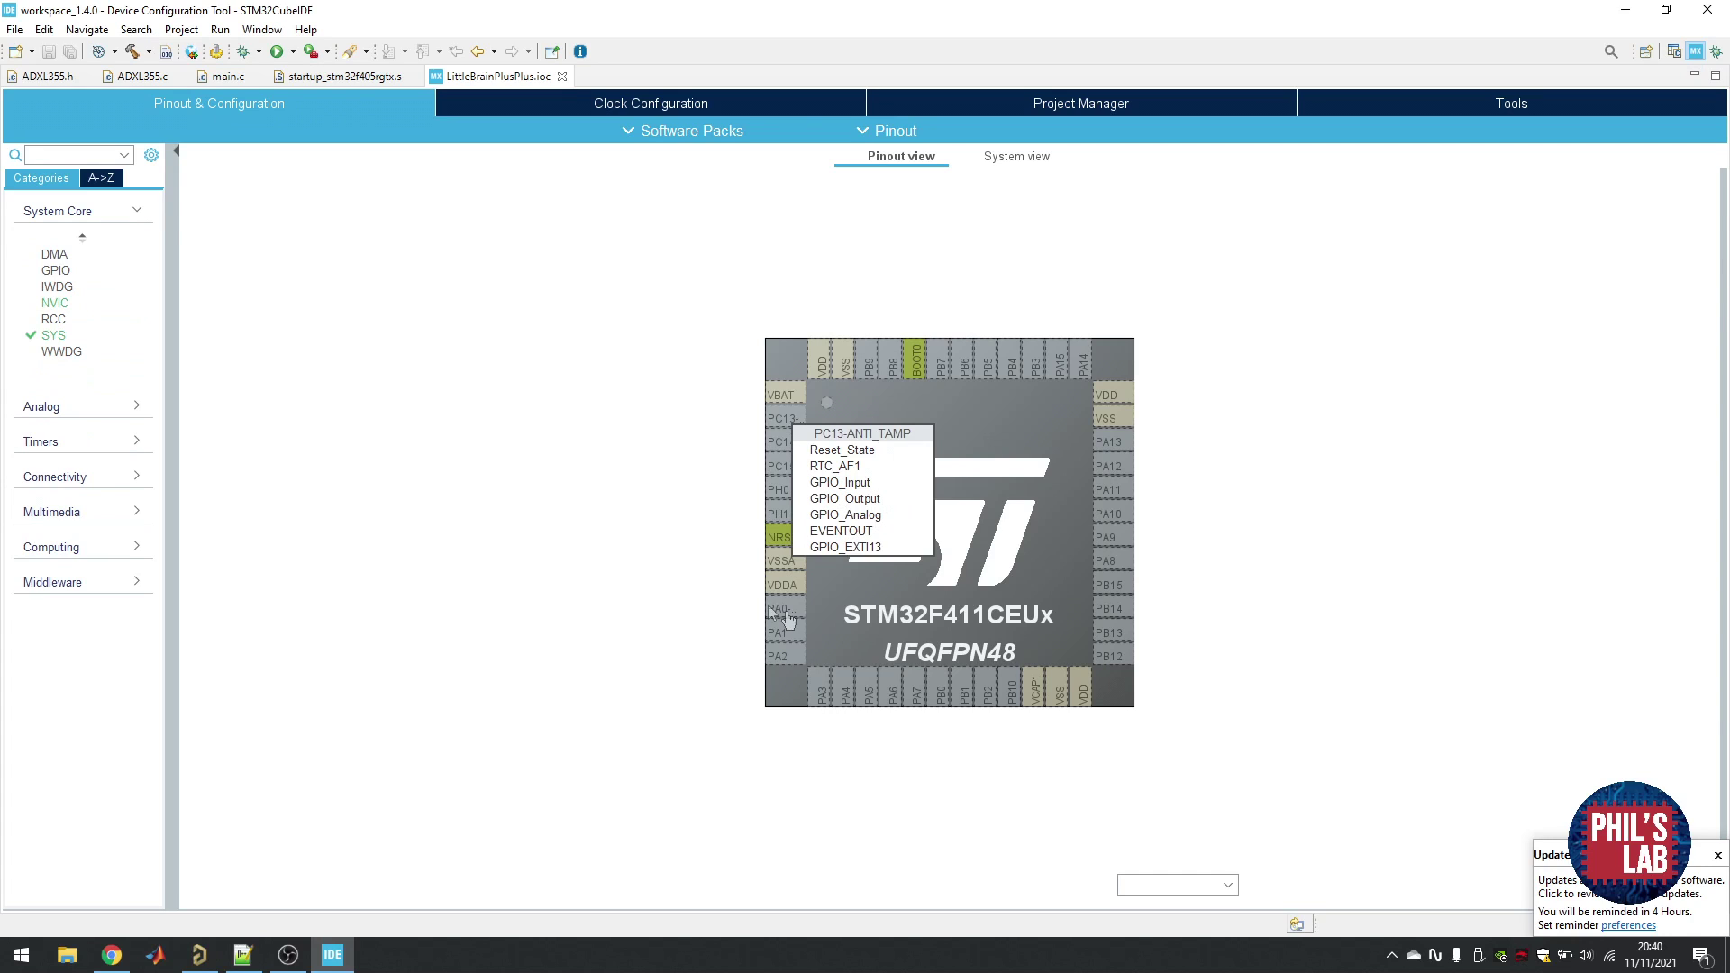
pyautogui.click(604, 503)
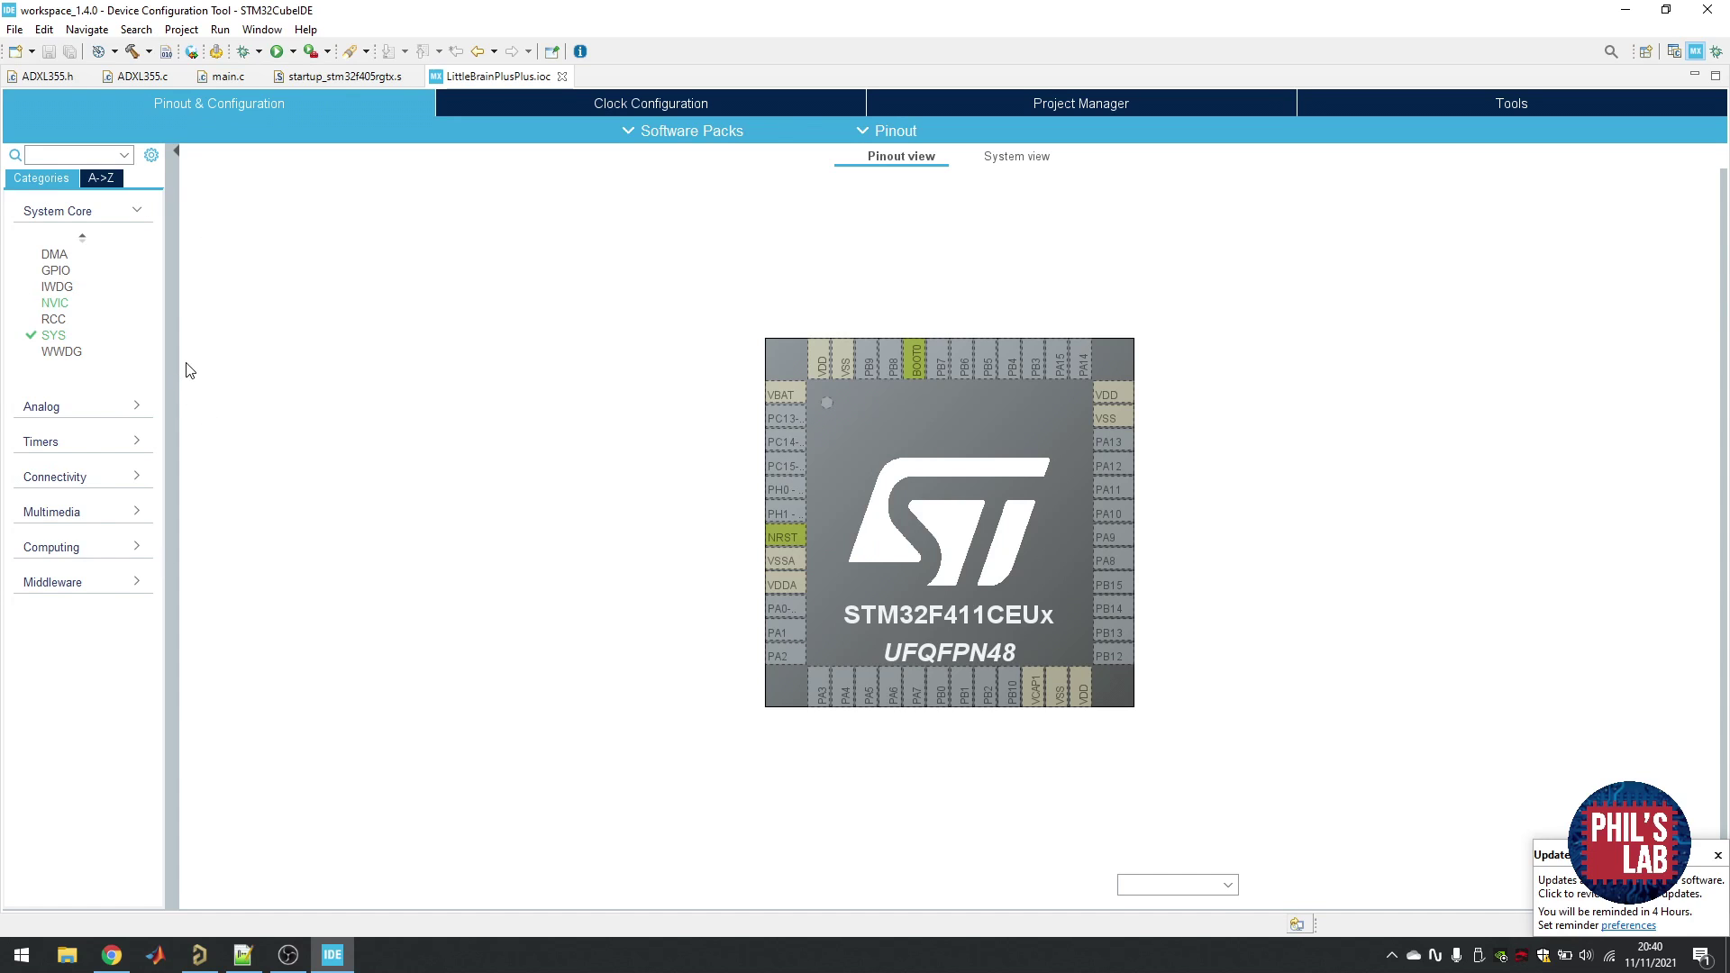
# - Set SYS Debug to Trace Asynchronous Sw and RCC HSE to Crystal/Ceramic Resonator
pyautogui.click(61, 339)
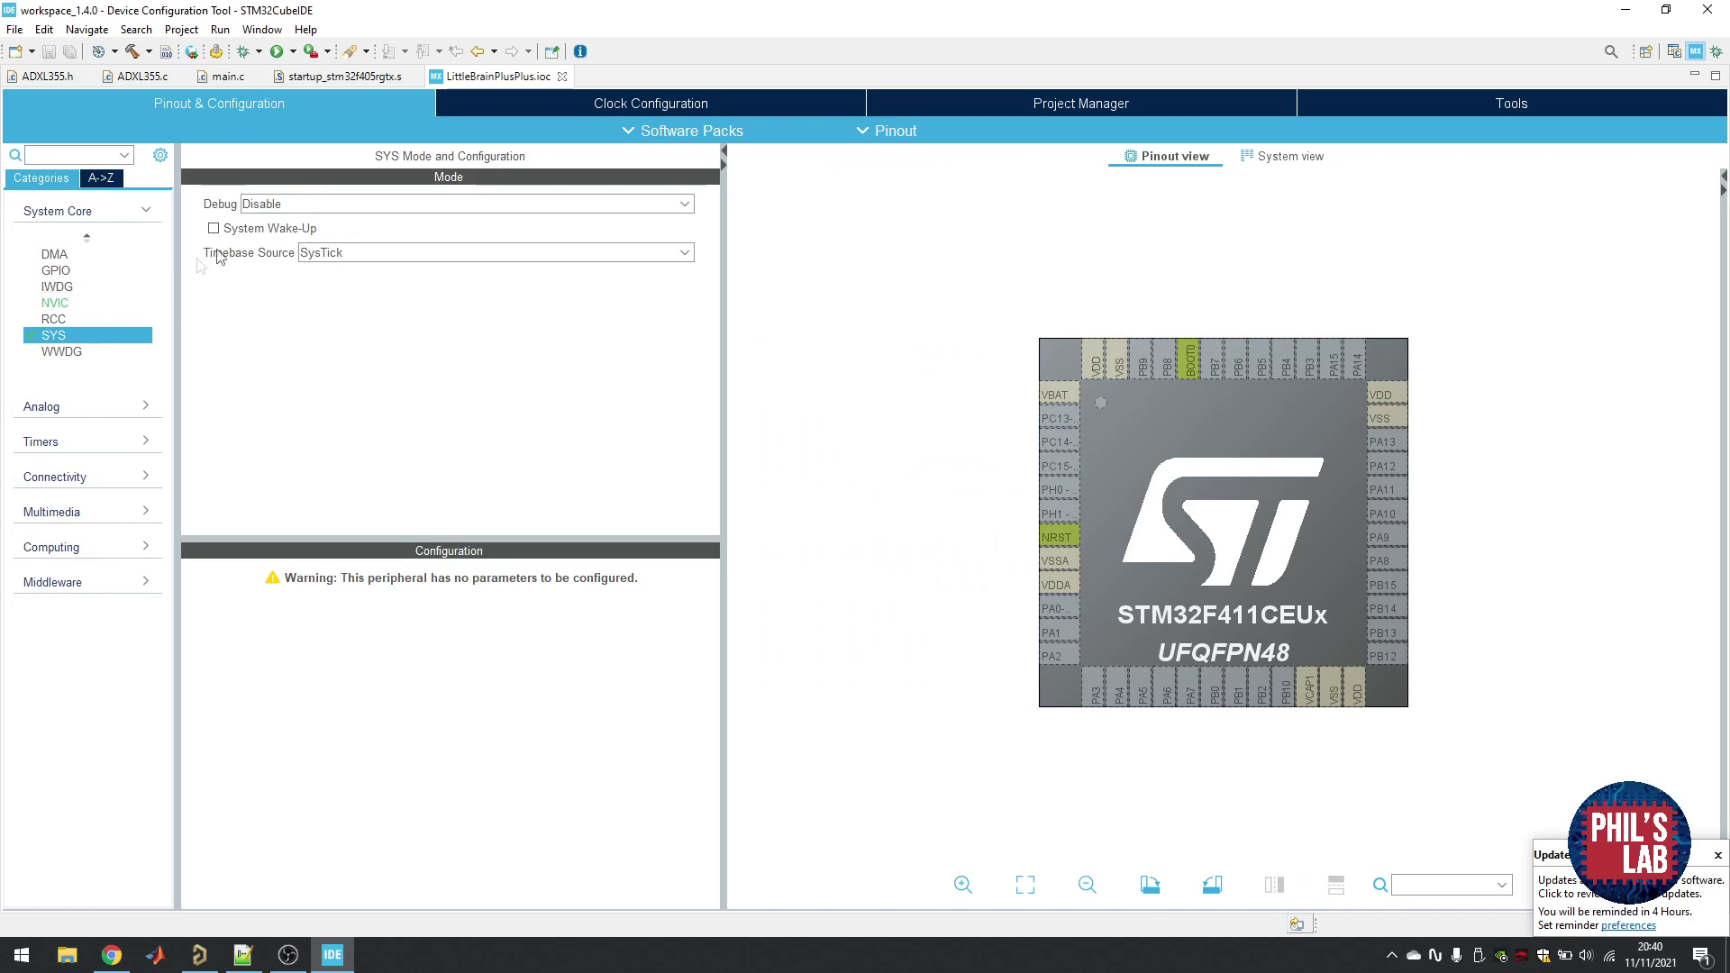
pyautogui.click(313, 205)
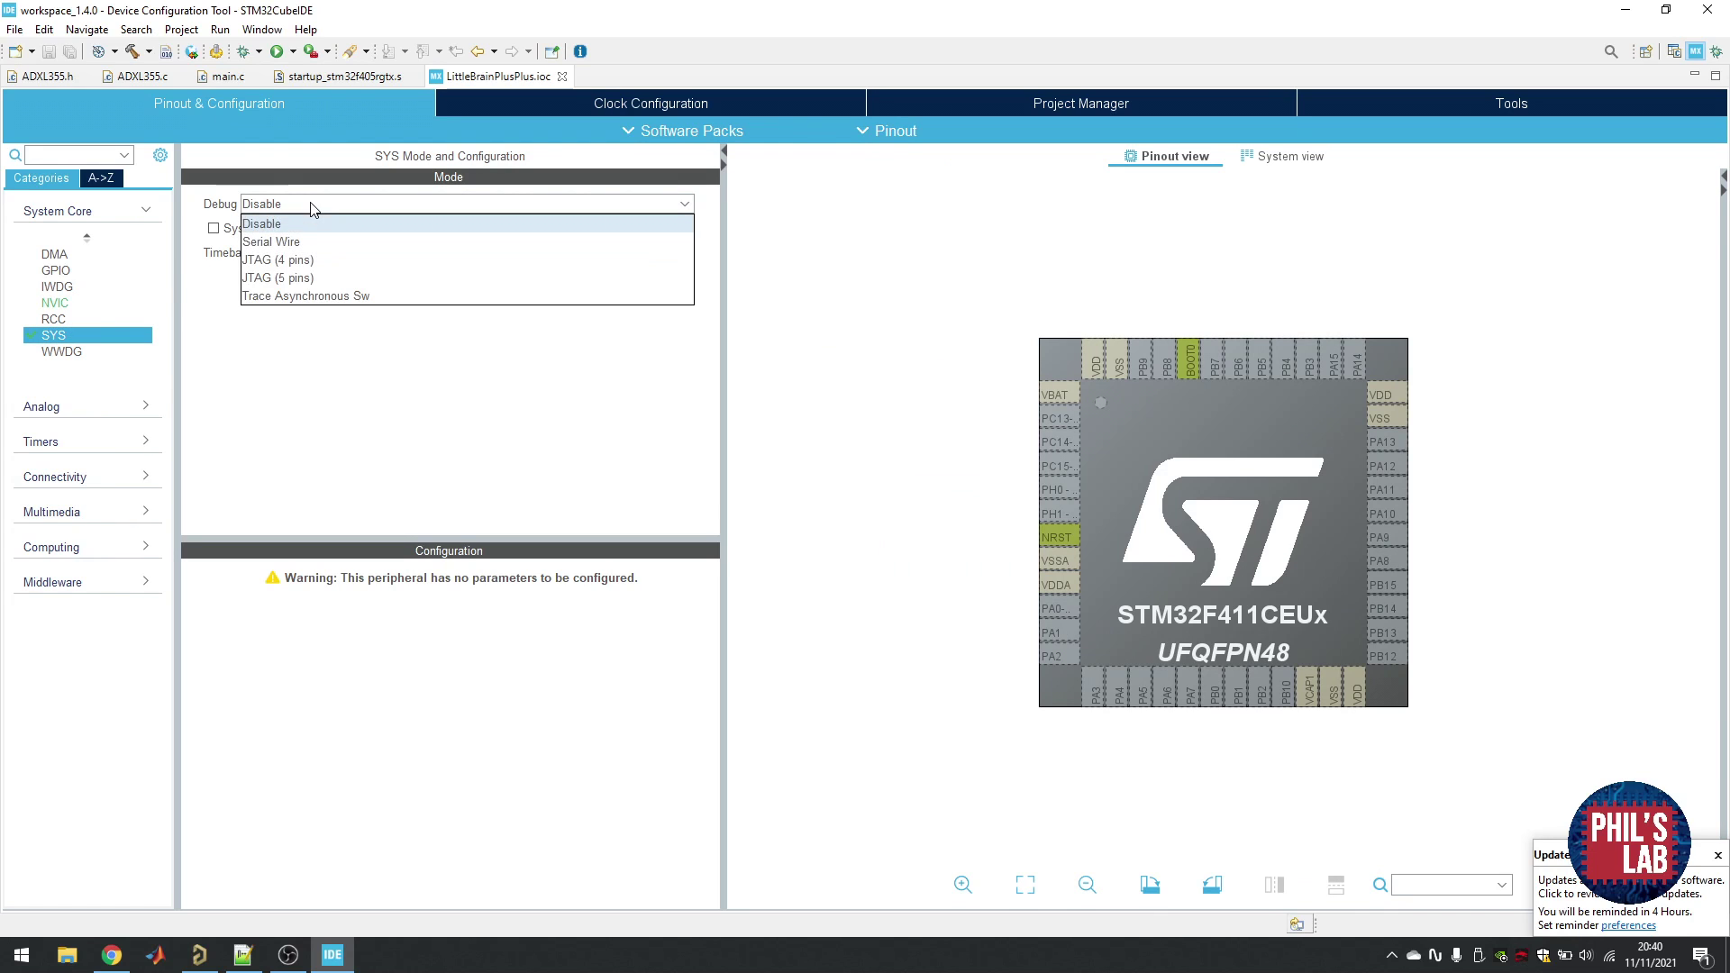
pyautogui.click(315, 297)
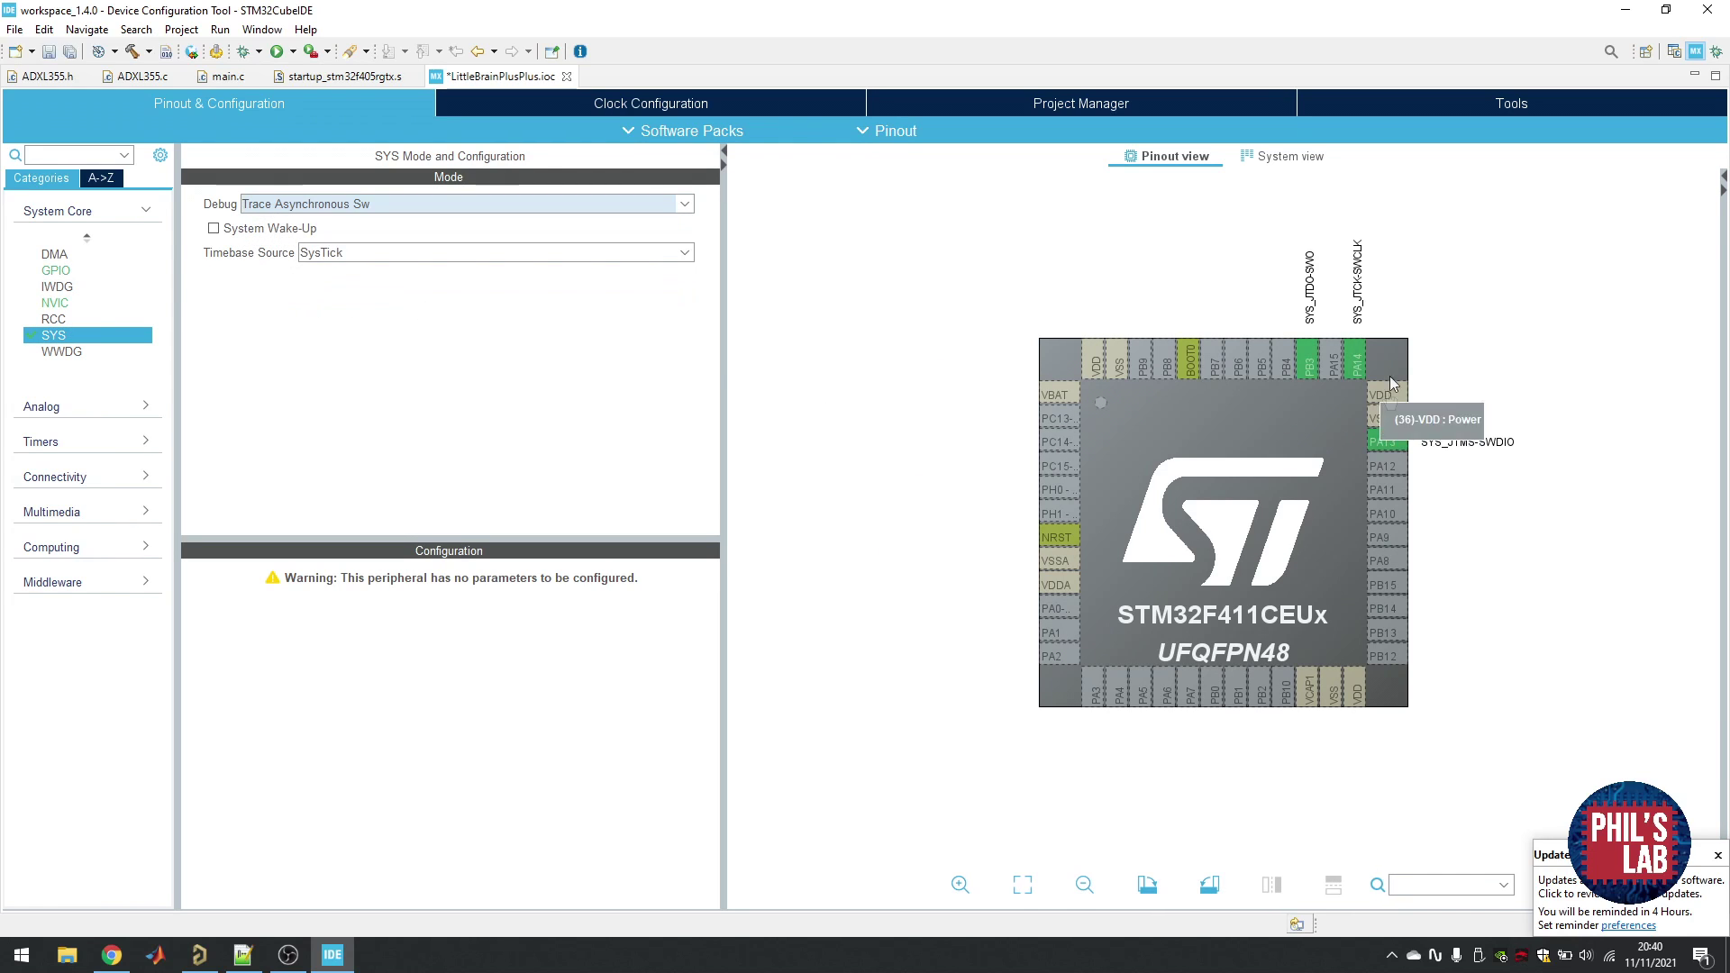
pyautogui.scroll(2, 1337, 454)
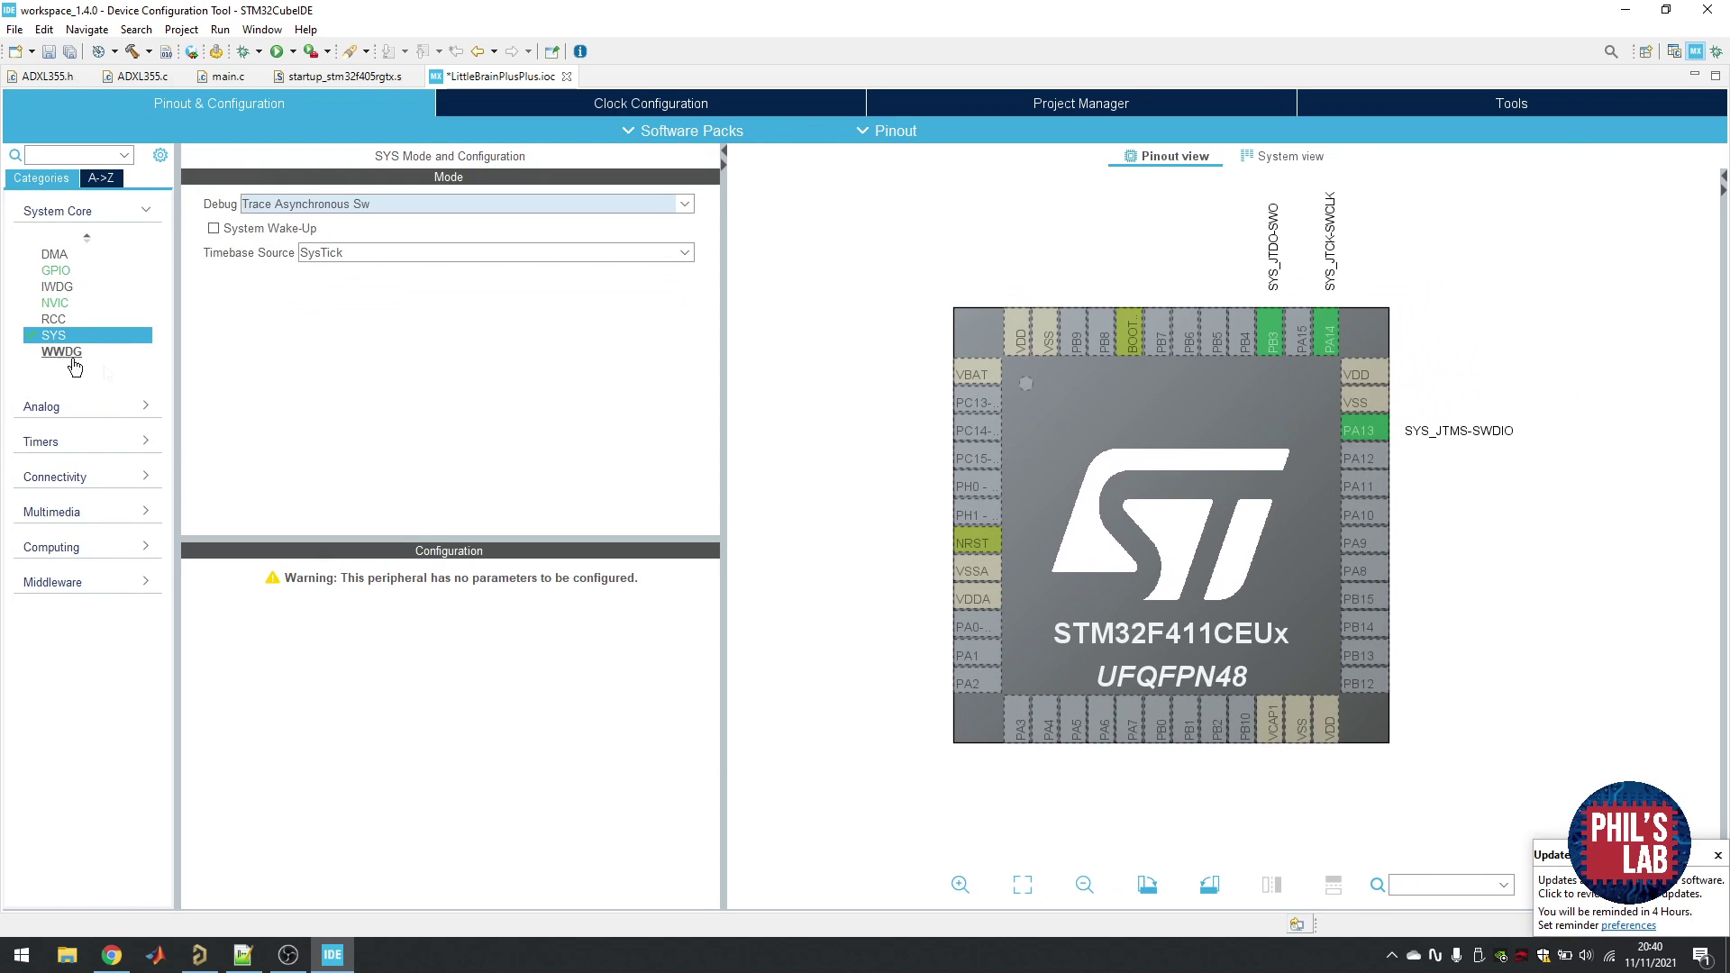
pyautogui.click(52, 319)
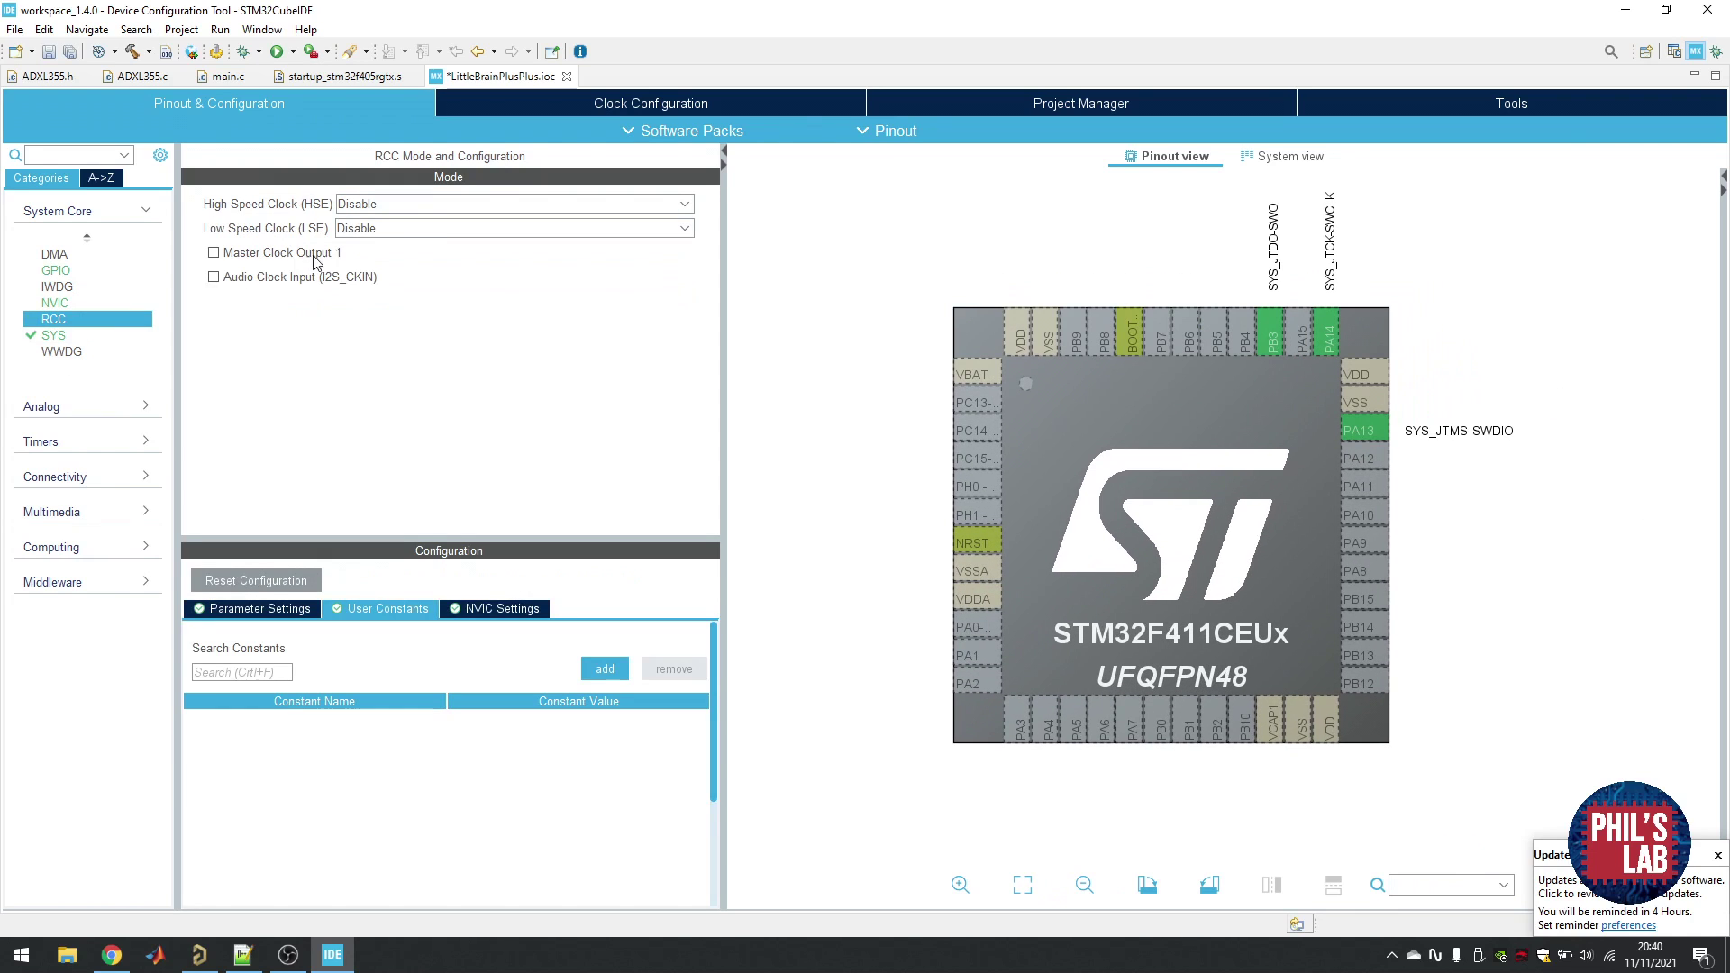
pyautogui.click(441, 205)
pyautogui.click(424, 261)
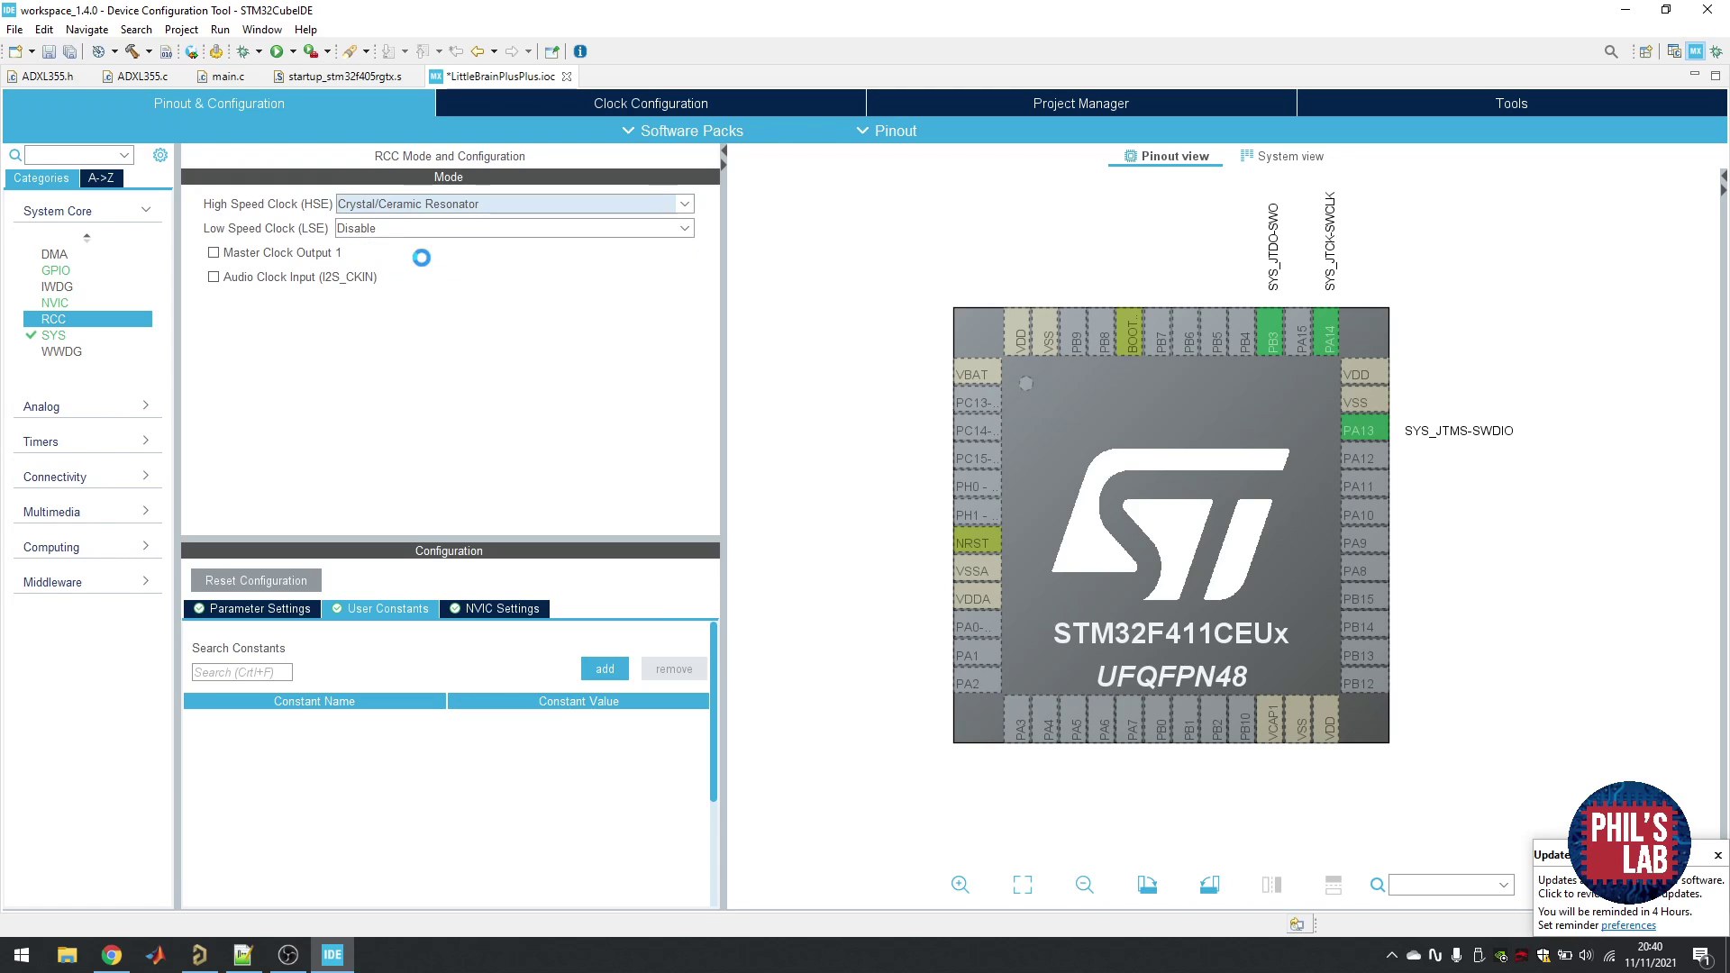
# - Enable I2C1 in I2C mode, checking its alternative SDA pins, and expand Middleware
pyautogui.click(104, 480)
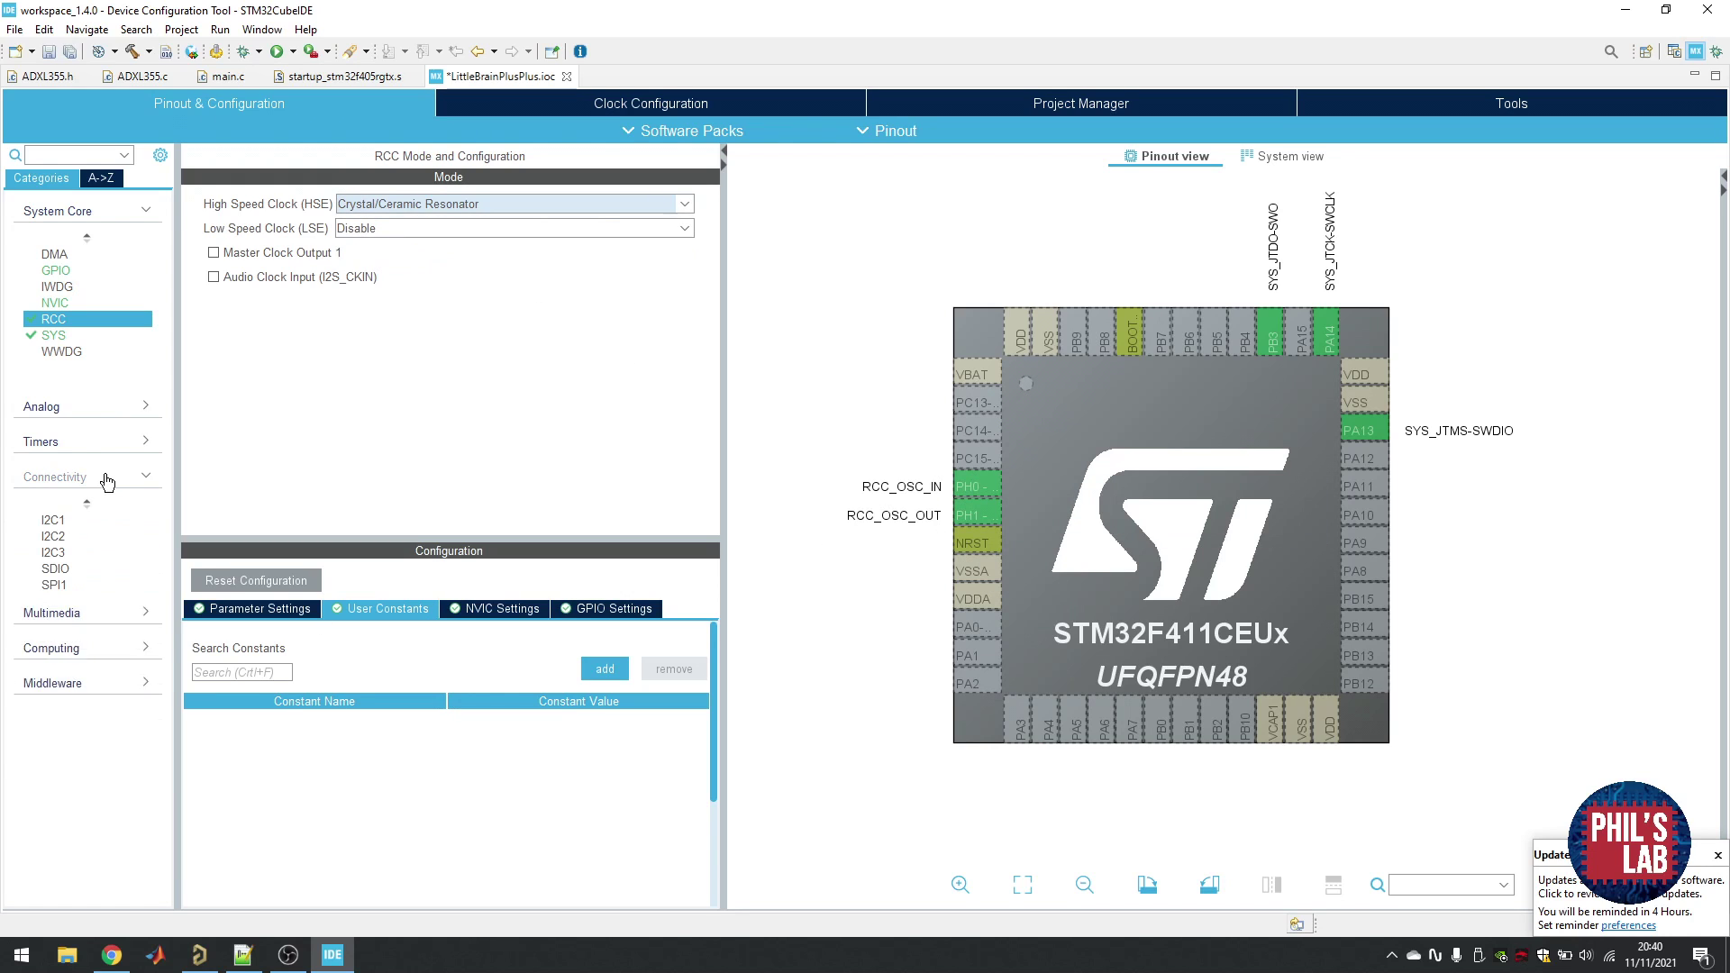
pyautogui.click(63, 526)
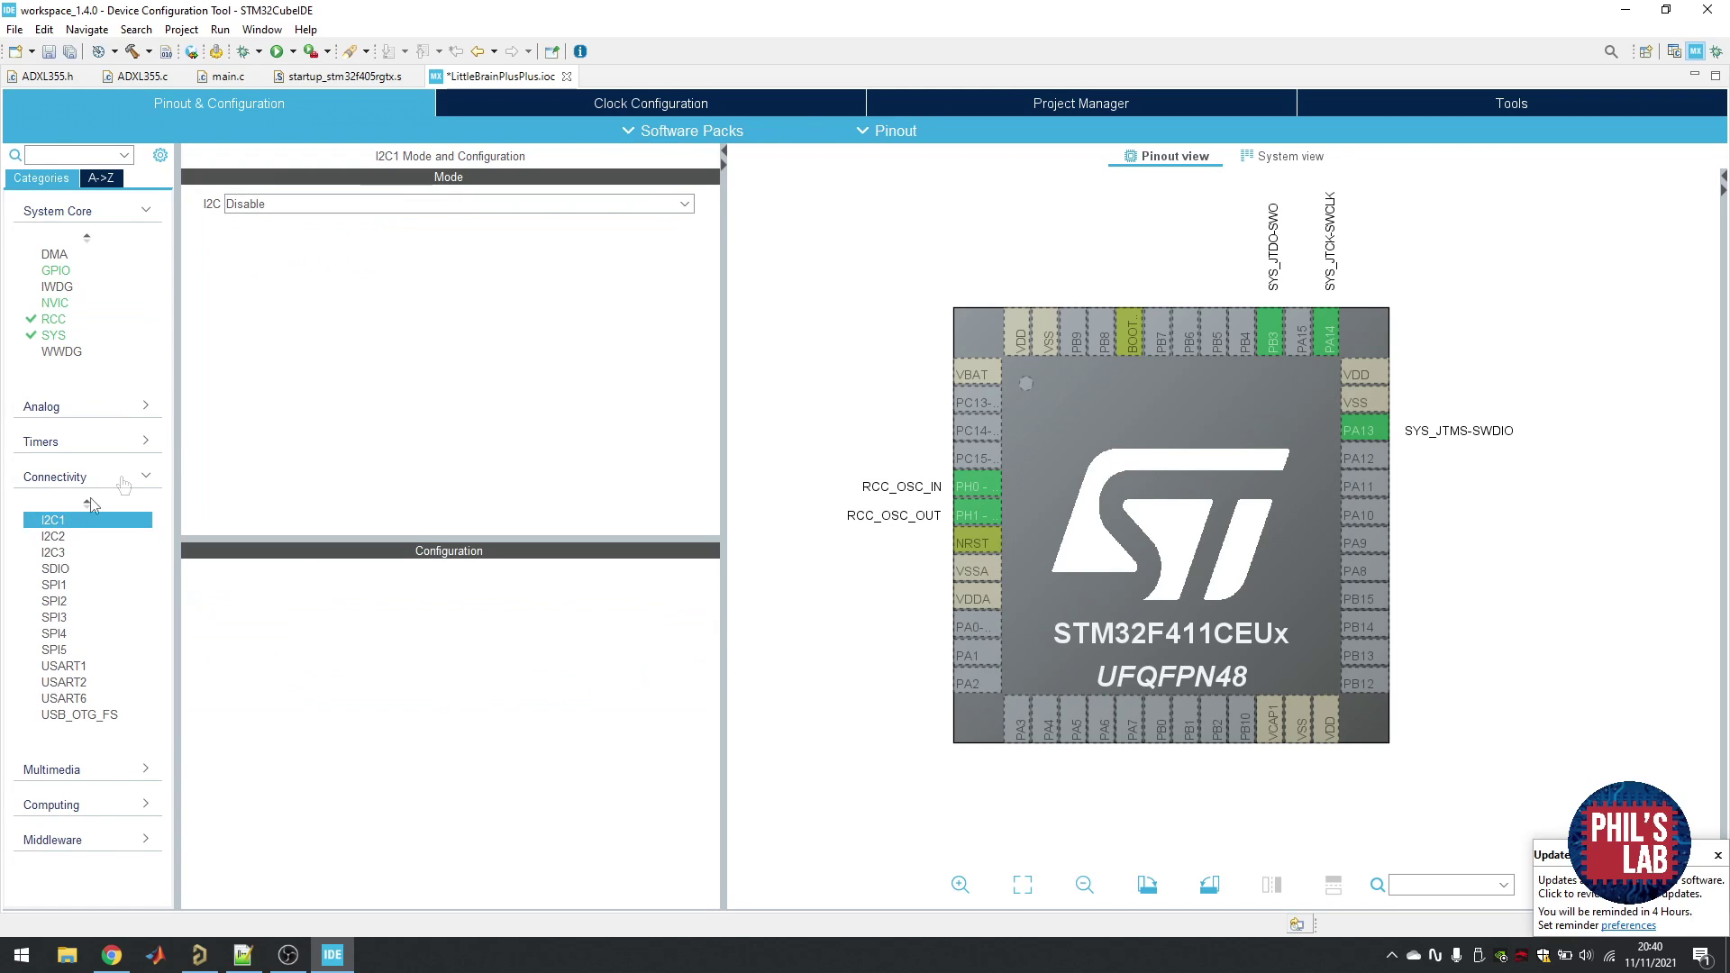
pyautogui.click(294, 206)
pyautogui.click(293, 243)
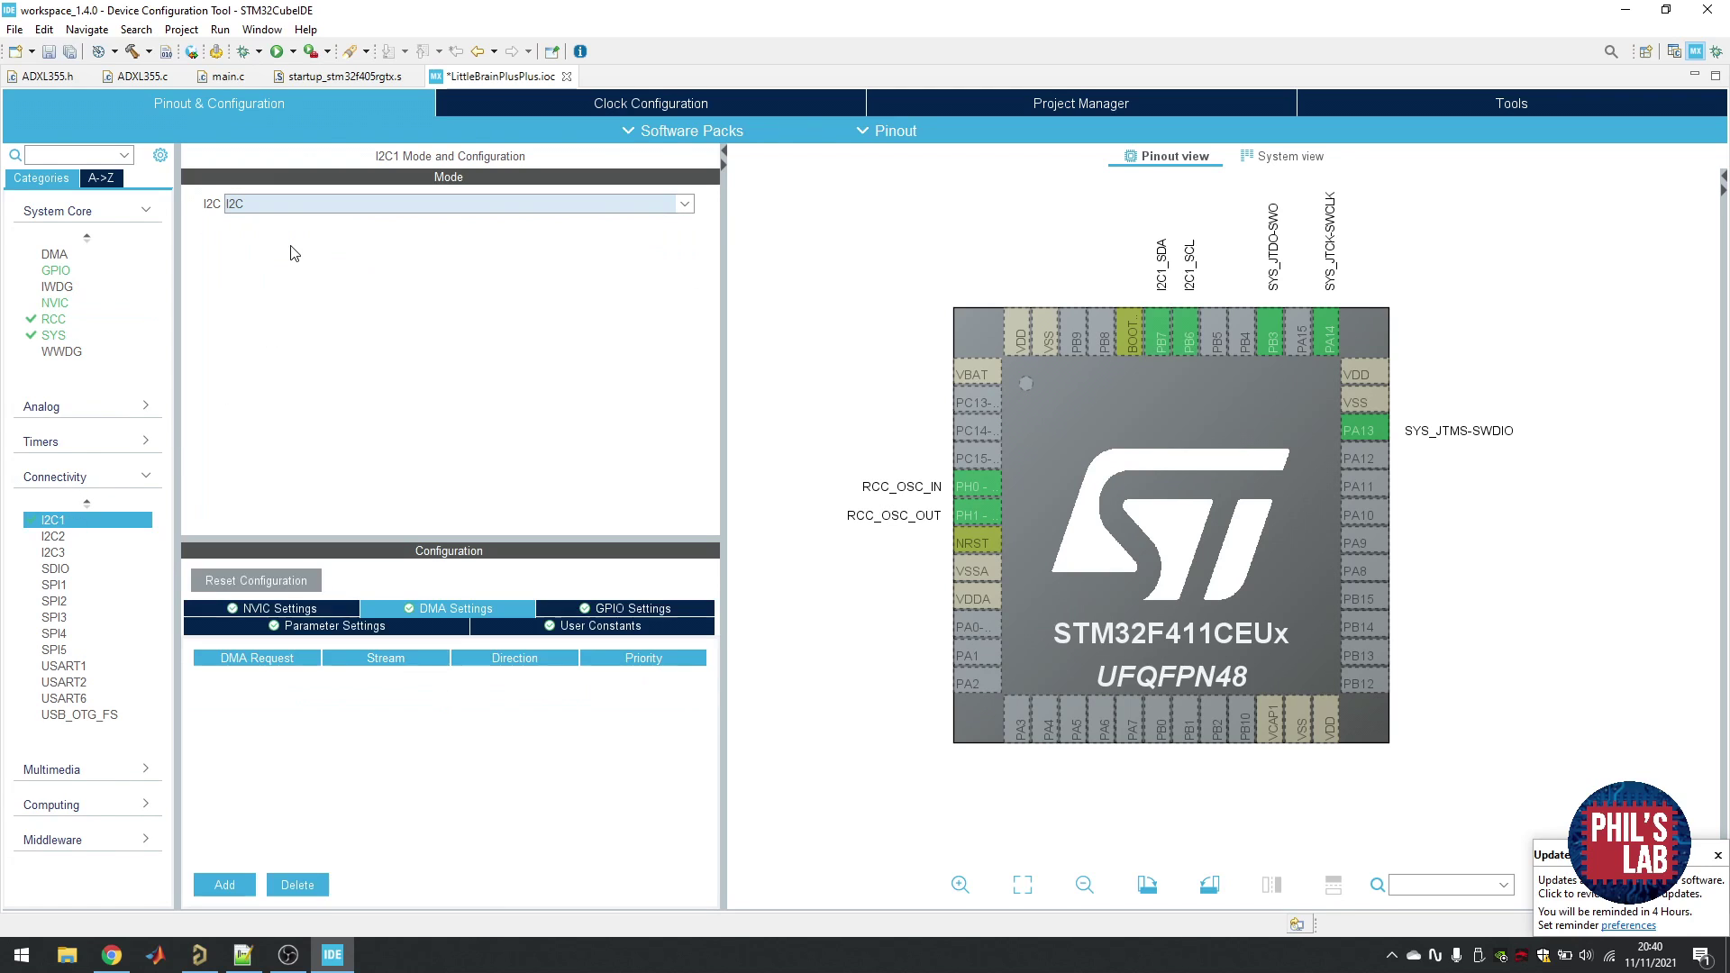
pyautogui.keyDown('ctrl'); pyautogui.click(1168, 337); pyautogui.keyUp('ctrl')
pyautogui.click(118, 839)
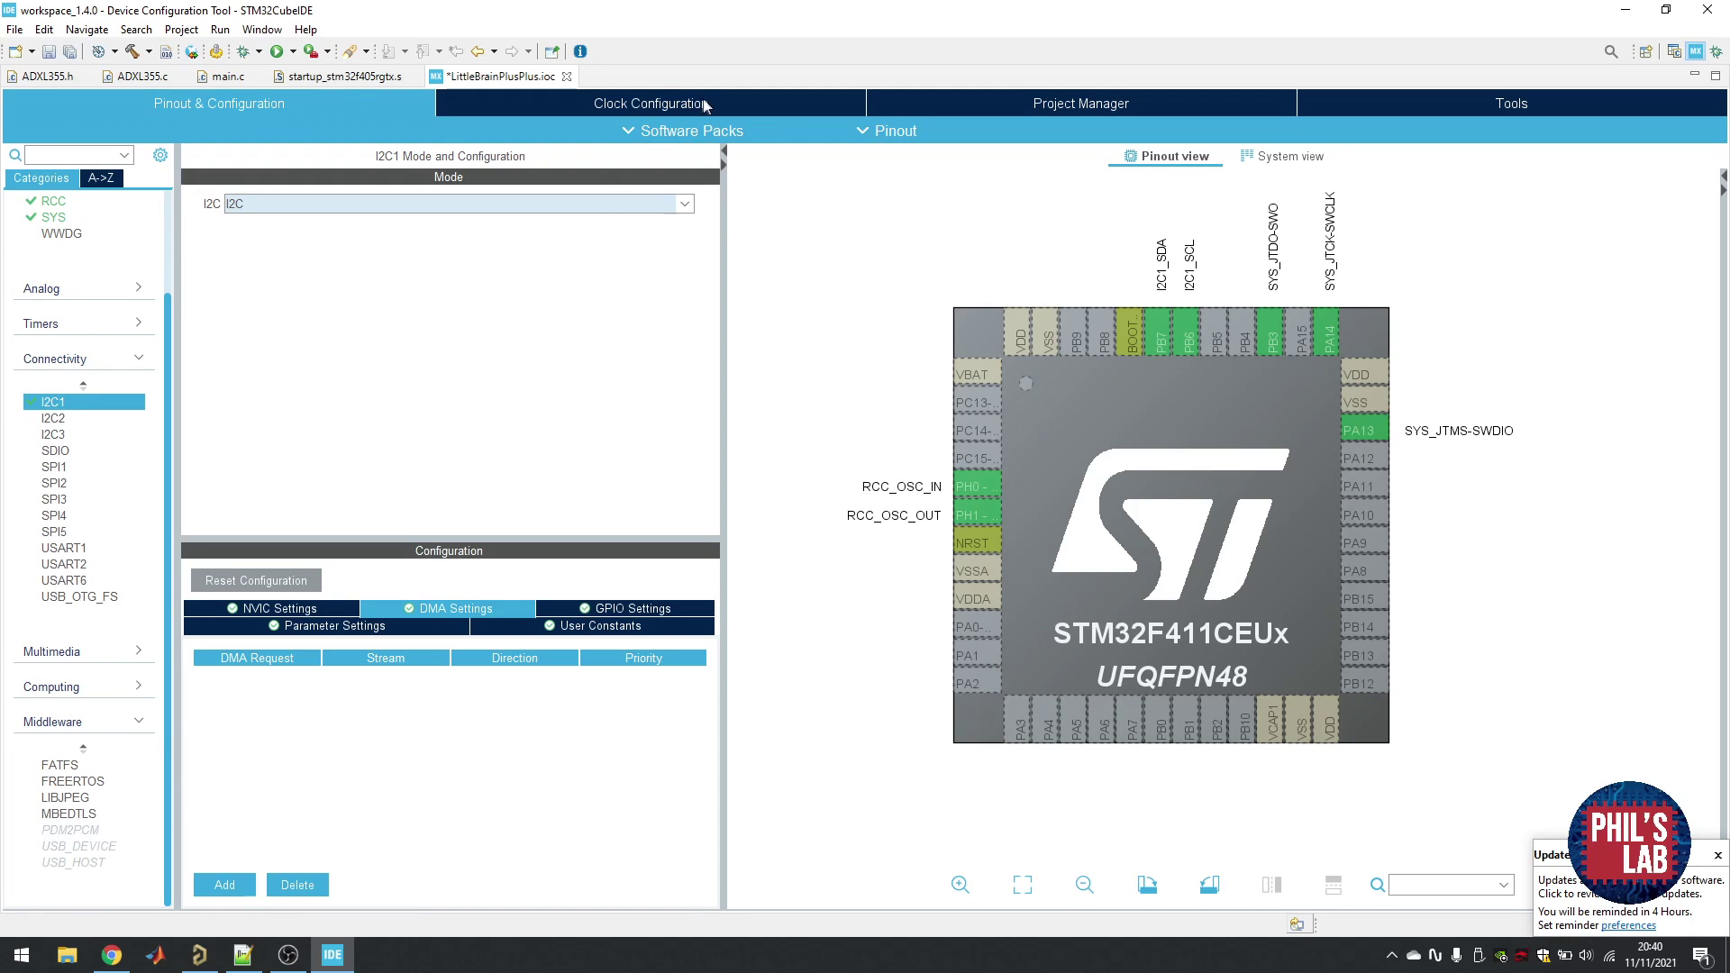
pyautogui.click(705, 106)
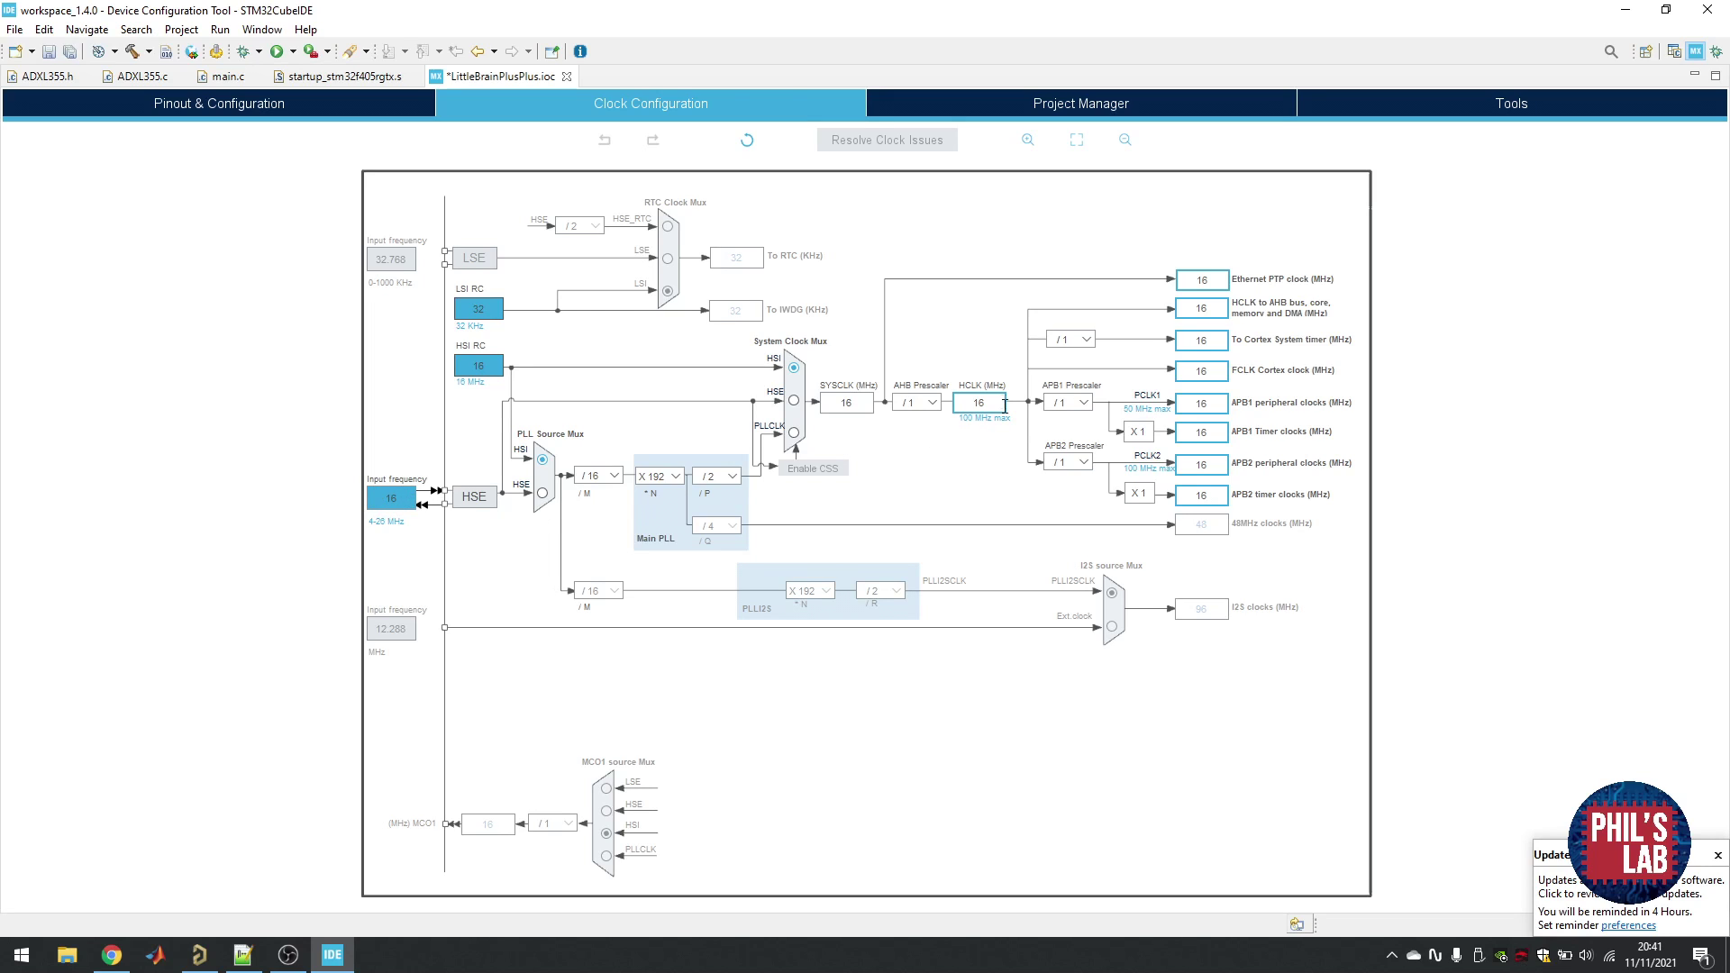
# - Solve the clock tree for a 100 MHz HCLK and save the whole project
pyautogui.write('100')
pyautogui.press('Return')
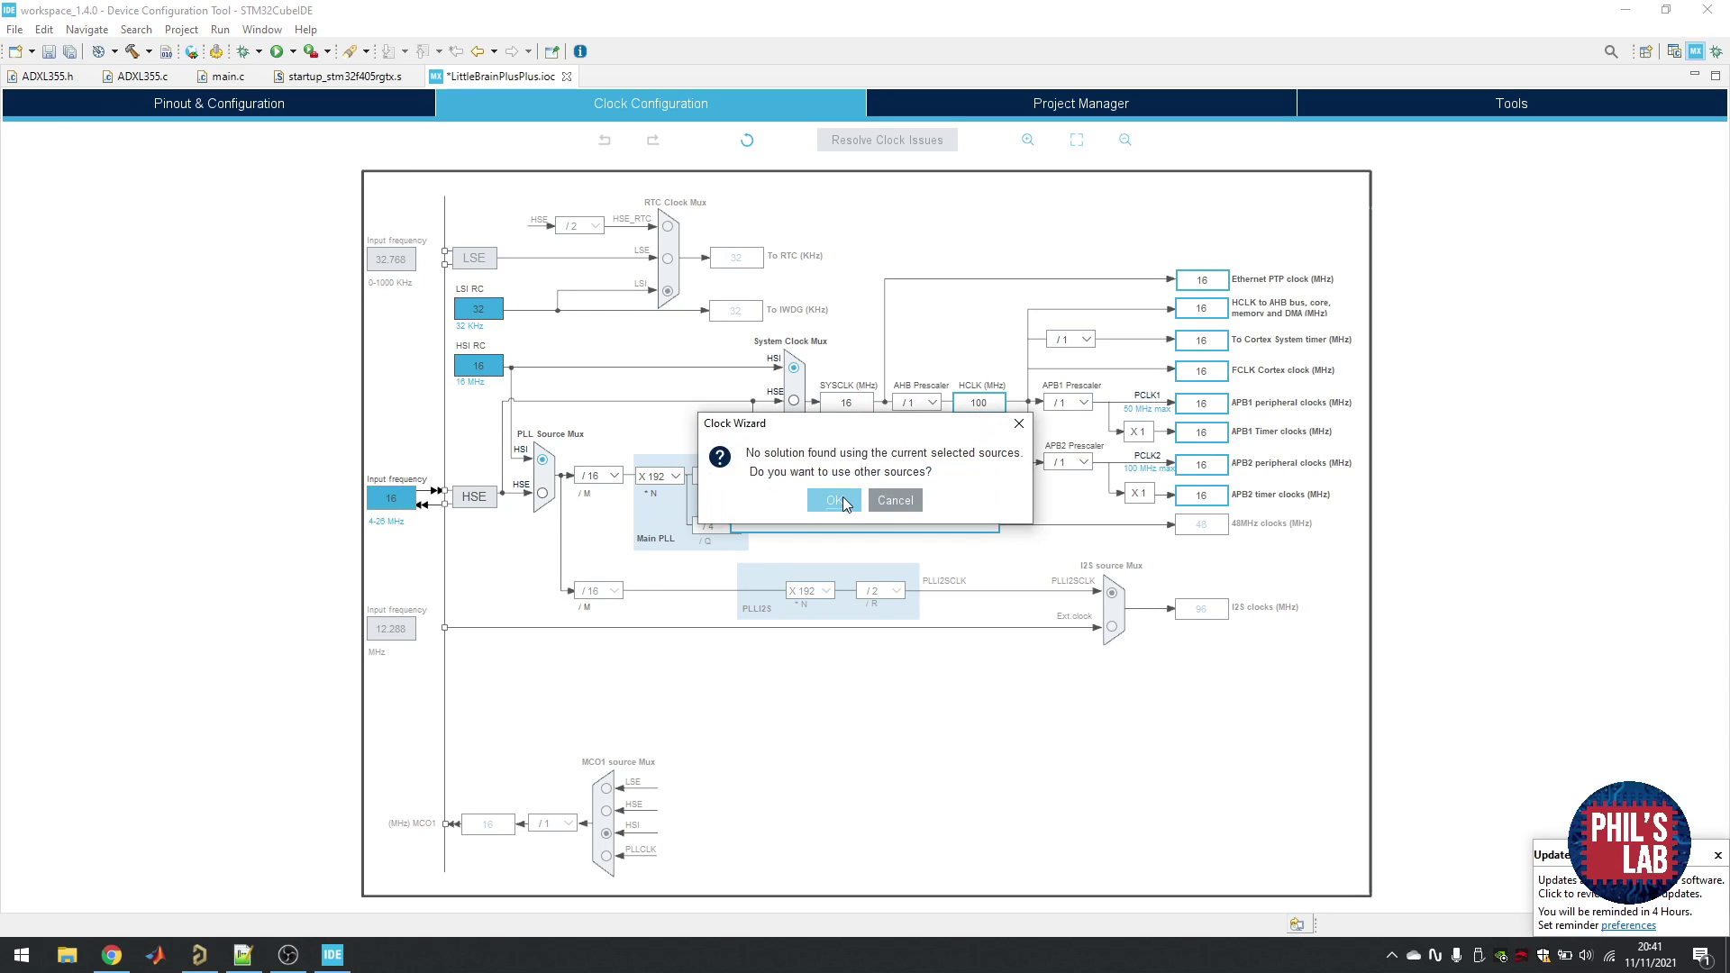
pyautogui.click(843, 500)
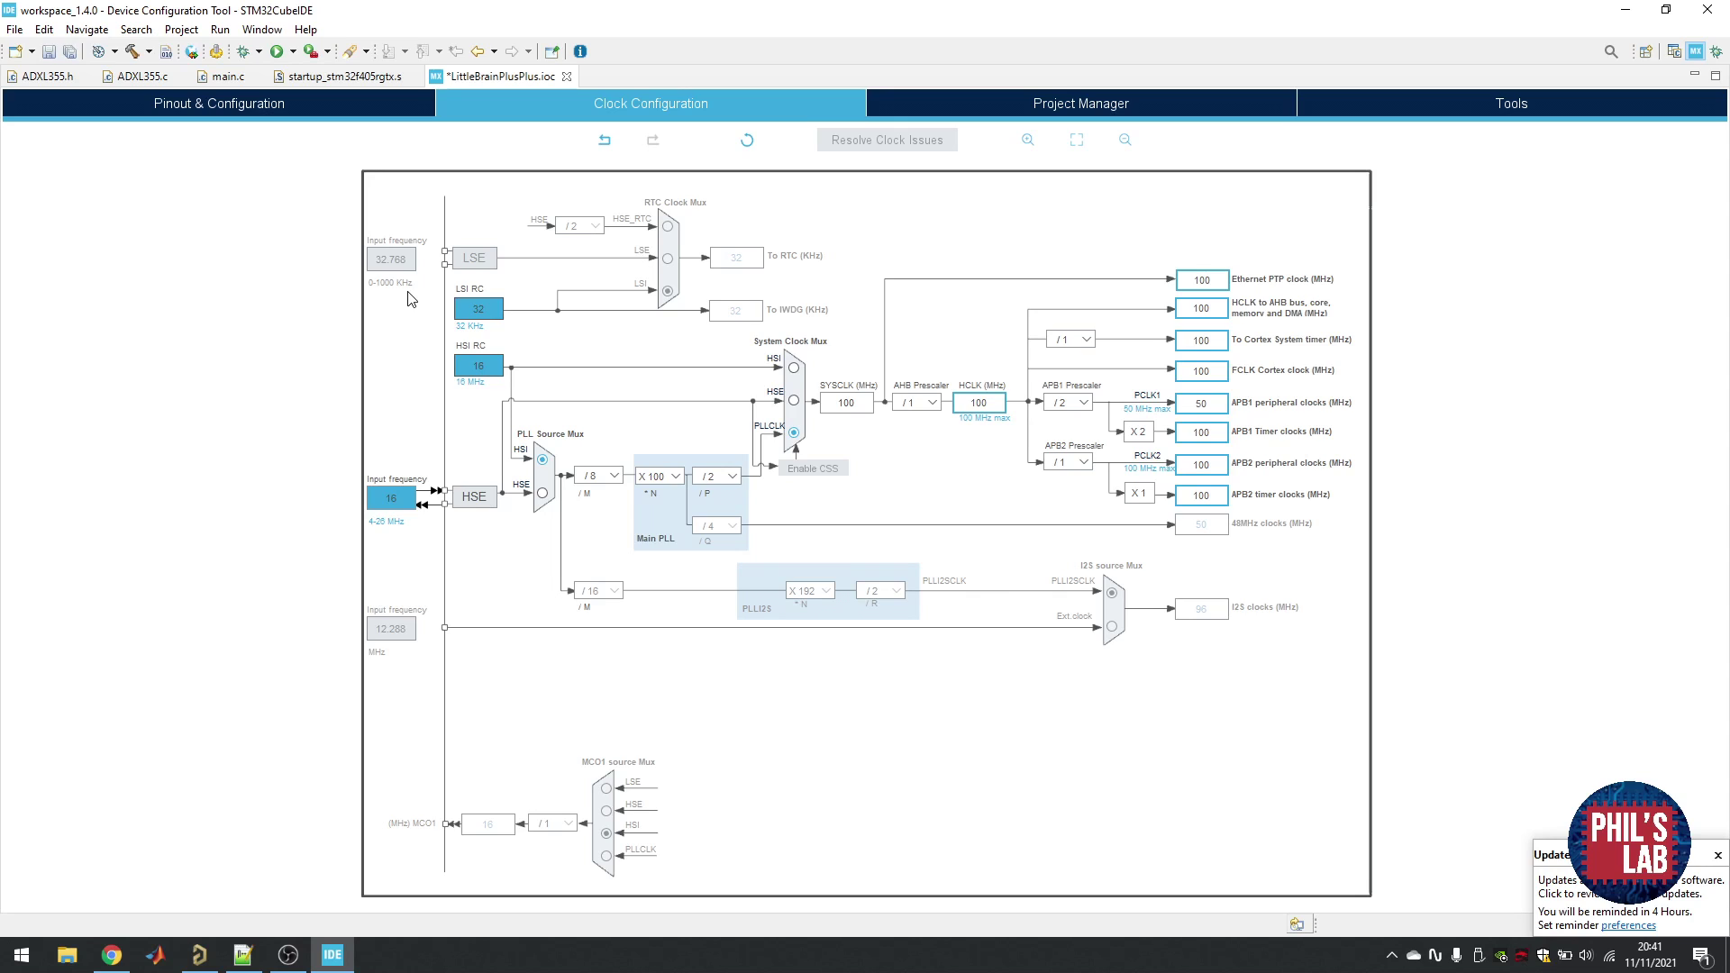
pyautogui.click(70, 54)
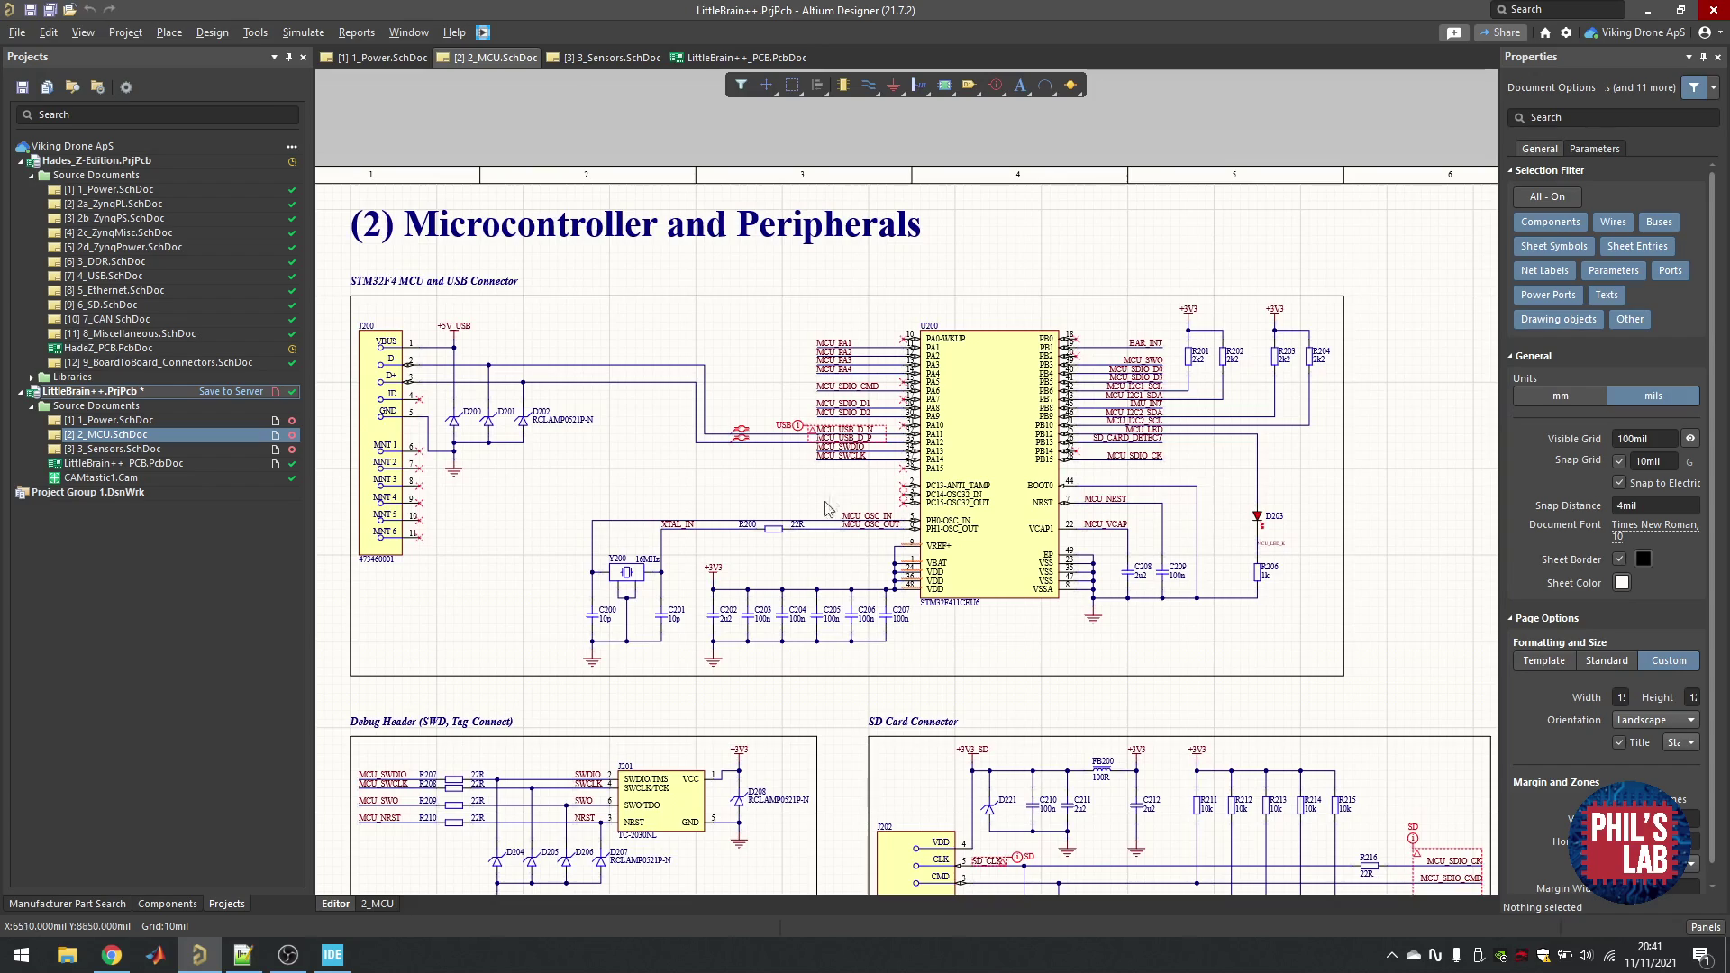
# - Zoom and pan the MCU sheet to the SWD debug header and GPIO connector
pyautogui.keyDown('ctrl'); pyautogui.scroll(1, 827, 507); pyautogui.keyUp('ctrl')
pyautogui.keyDown('ctrl'); pyautogui.scroll(1, 753, 625); pyautogui.keyUp('ctrl')
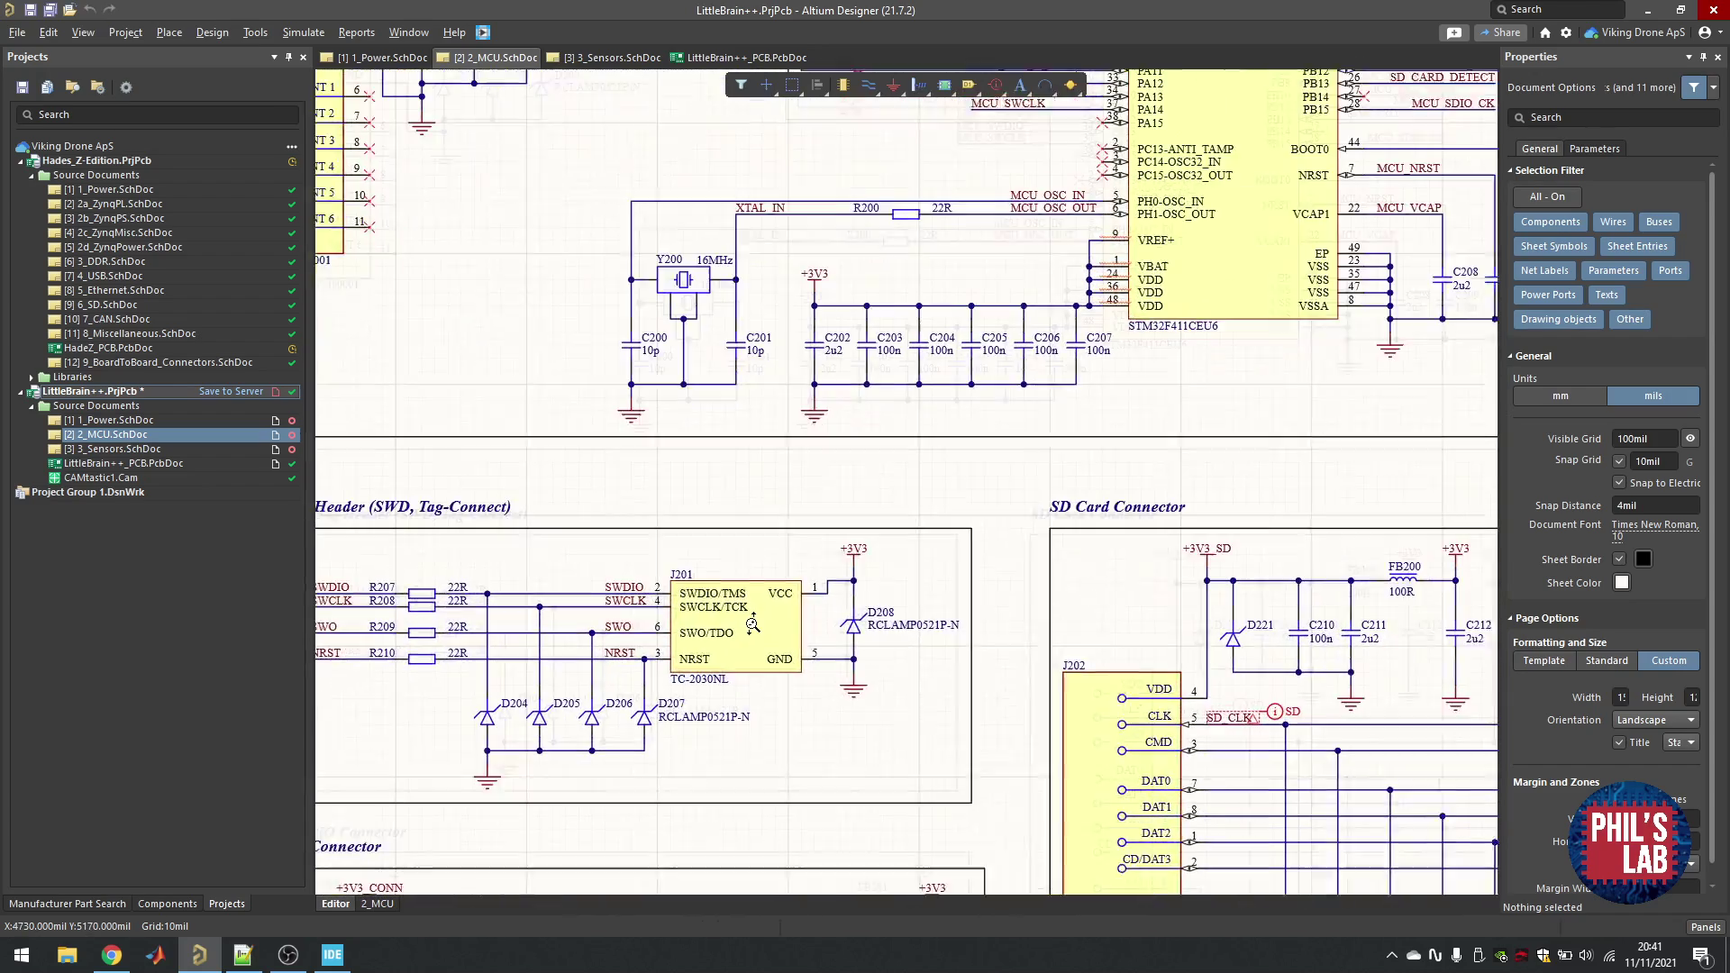
pyautogui.moveTo(753, 624); pyautogui.dragTo(910, 572, button='right')
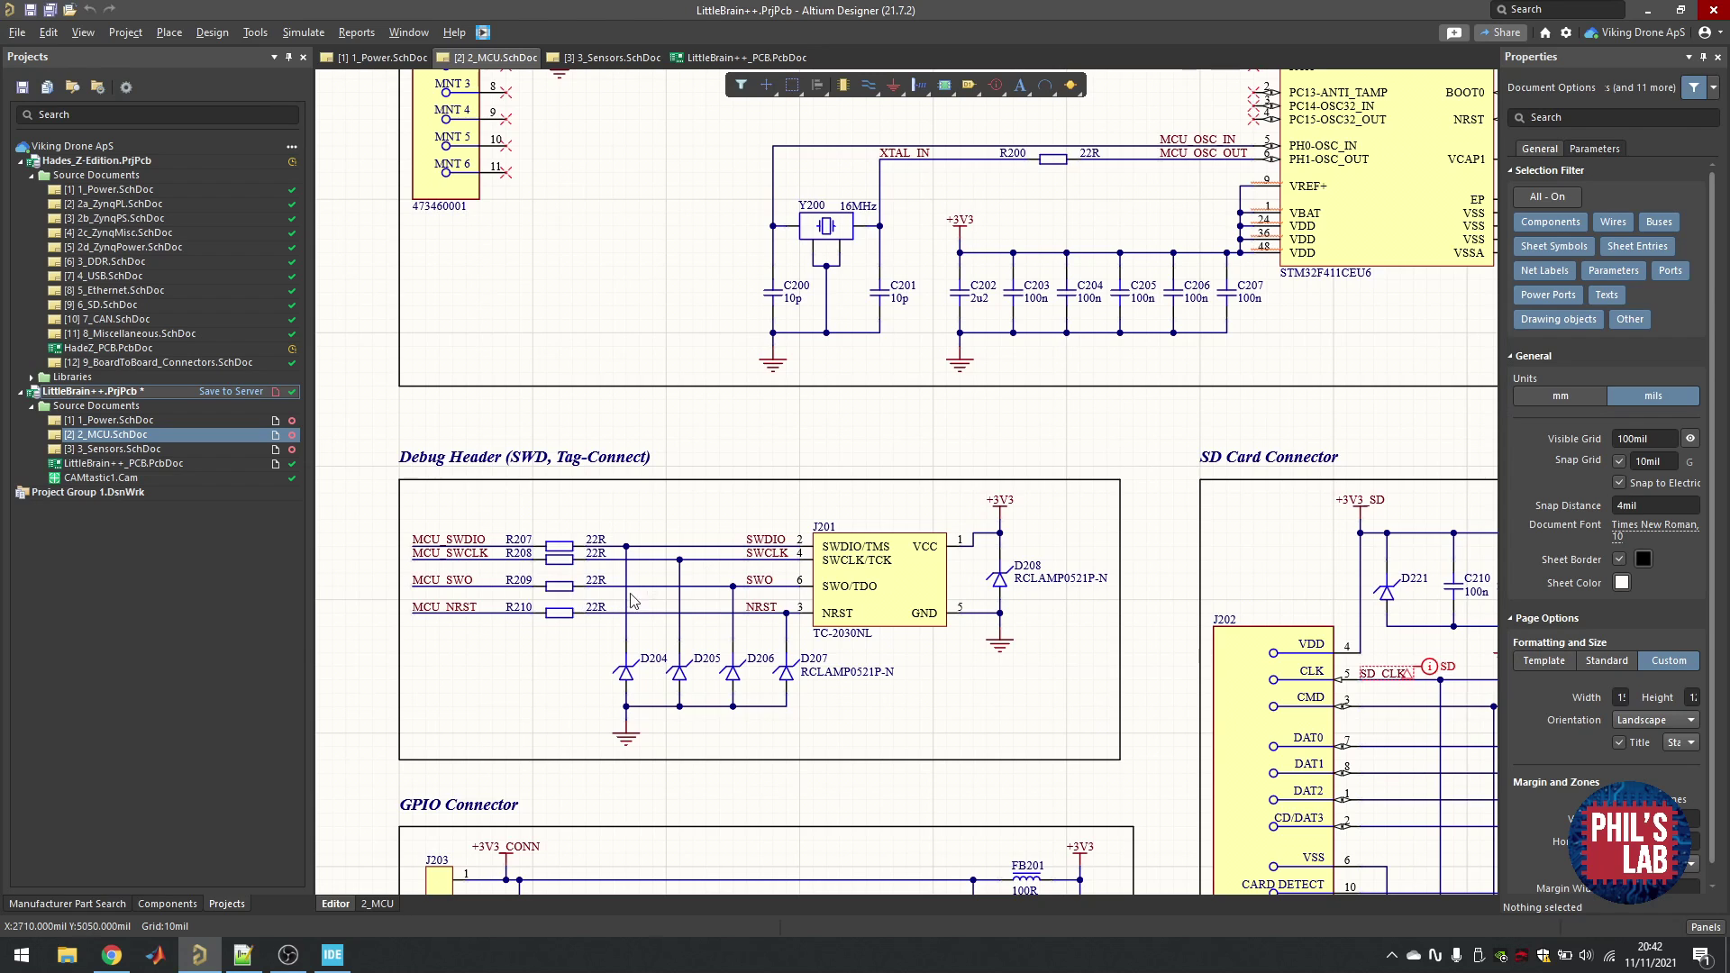
# - Pan up to the microcontroller sheet's title area
pyautogui.moveTo(708, 342); pyautogui.dragTo(680, 793, button='right')
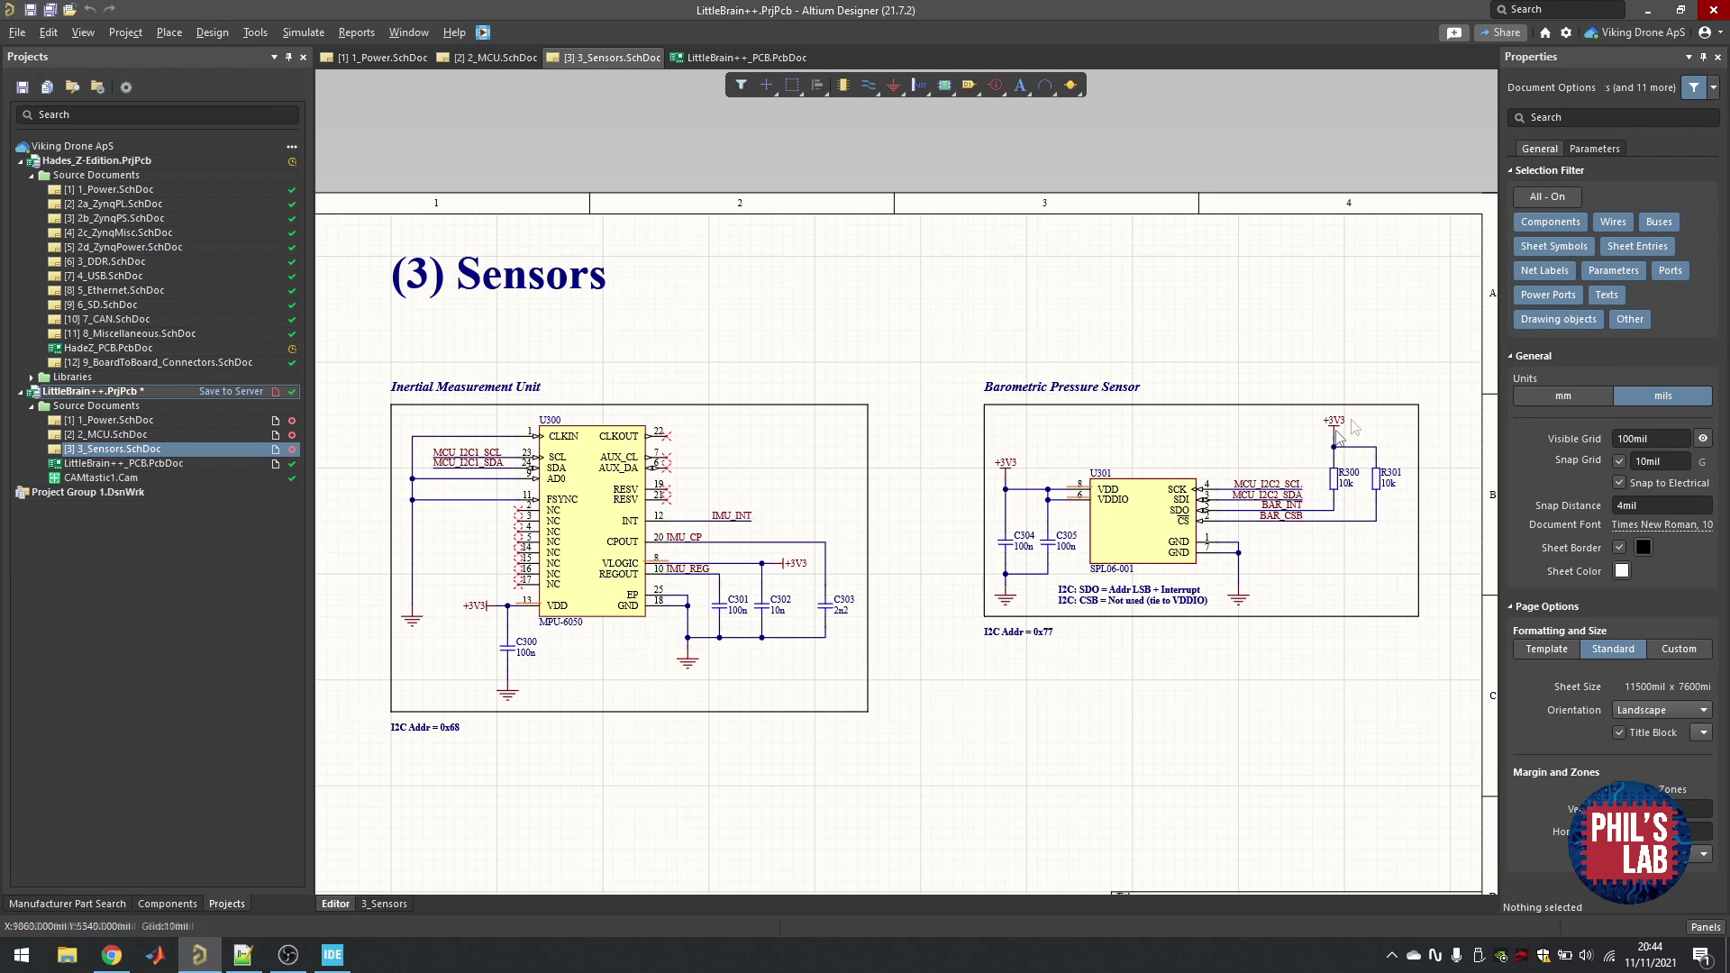
pyautogui.keyDown('ctrl'); pyautogui.scroll(1, 1364, 408); pyautogui.keyUp('ctrl')
pyautogui.keyDown('ctrl'); pyautogui.scroll(1, 1364, 408); pyautogui.keyUp('ctrl')
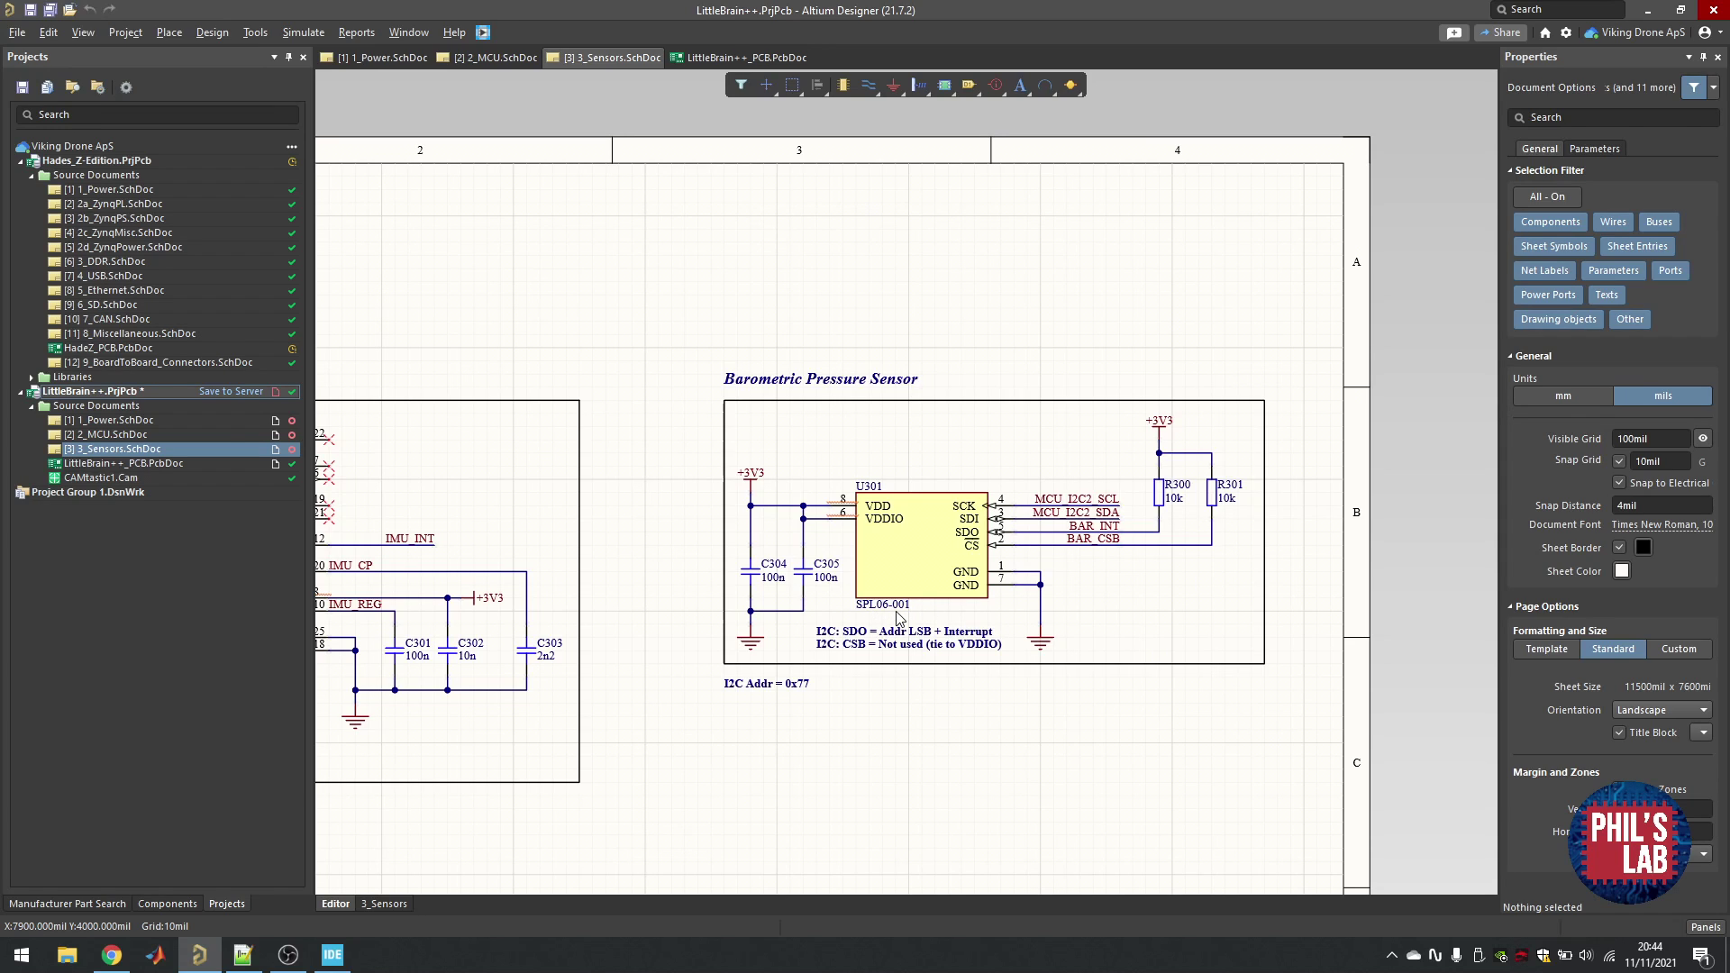
pyautogui.keyDown('ctrl'); pyautogui.scroll(-2, 1046, 628); pyautogui.keyUp('ctrl')
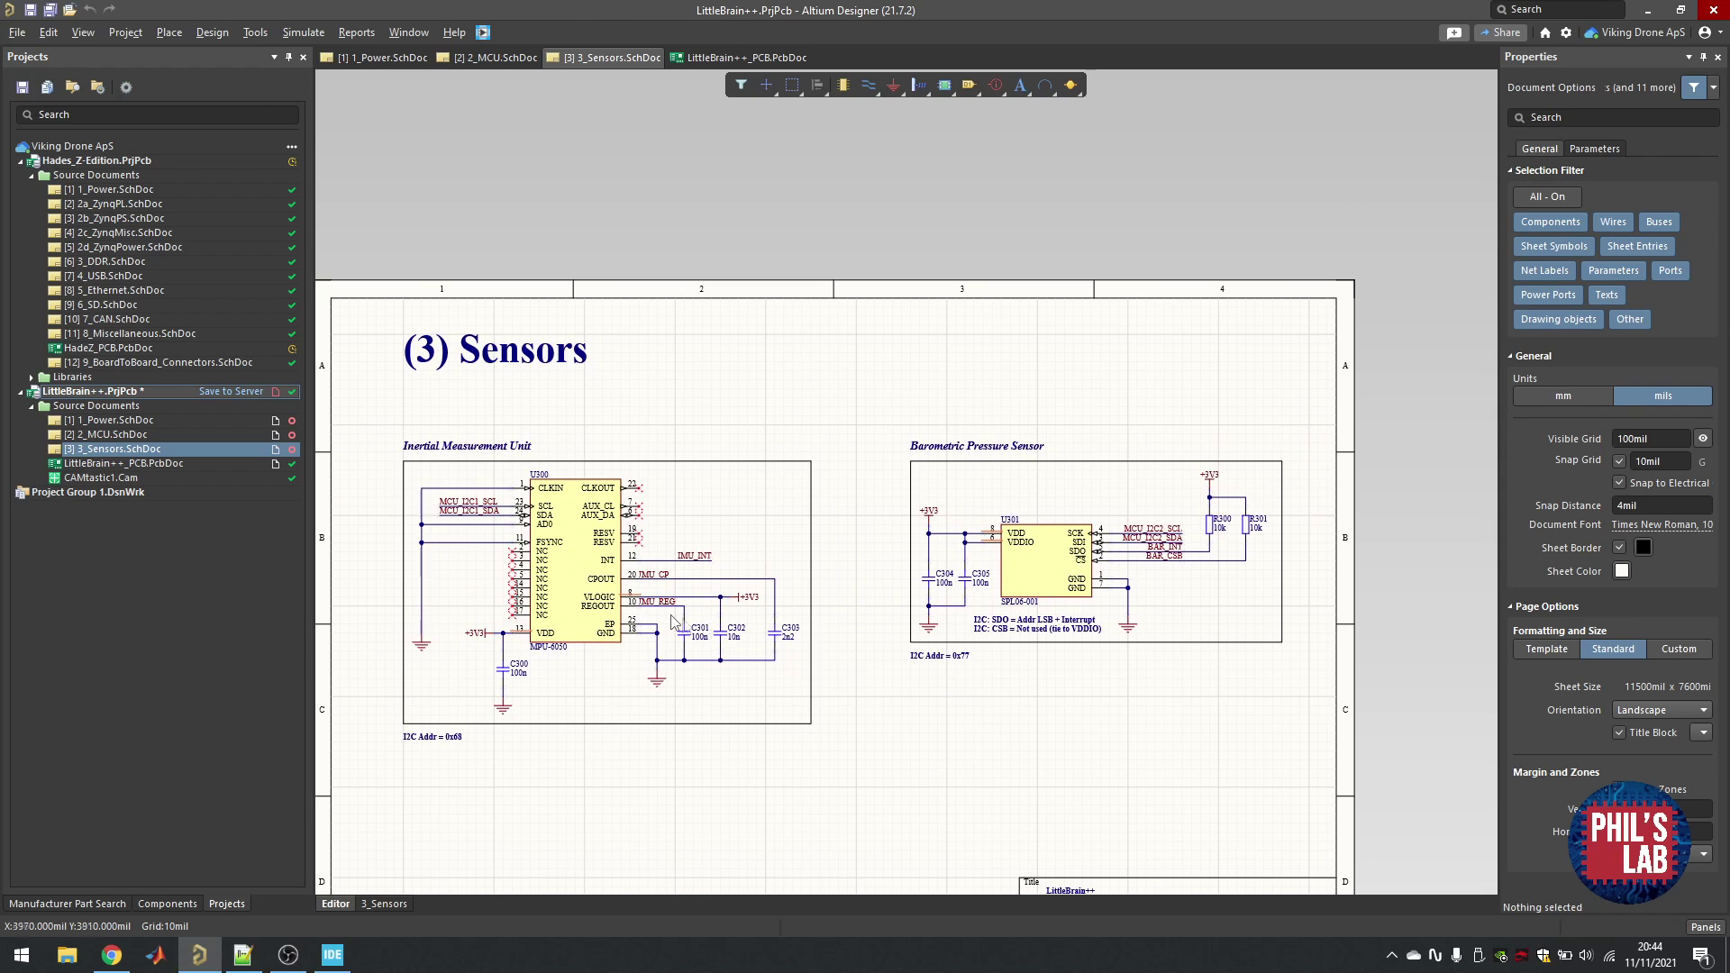
pyautogui.keyDown('ctrl'); pyautogui.scroll(1, 617, 593); pyautogui.keyUp('ctrl')
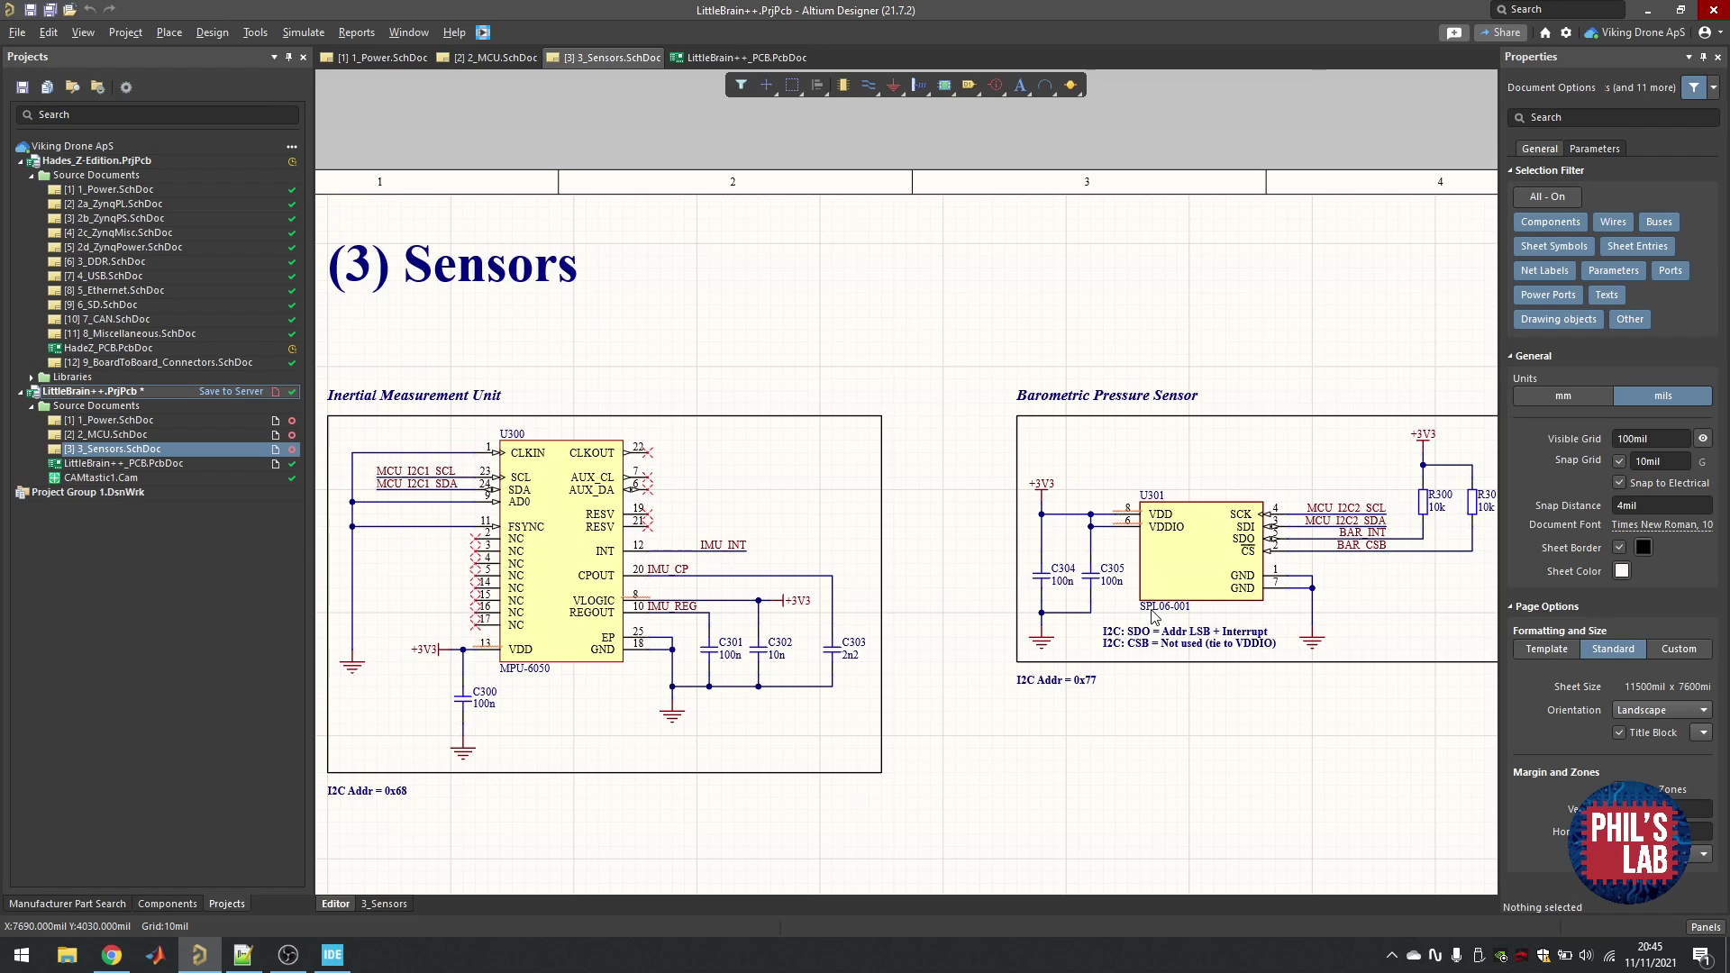
pyautogui.keyDown('ctrl'); pyautogui.scroll(-1, 781, 686); pyautogui.keyUp('ctrl')
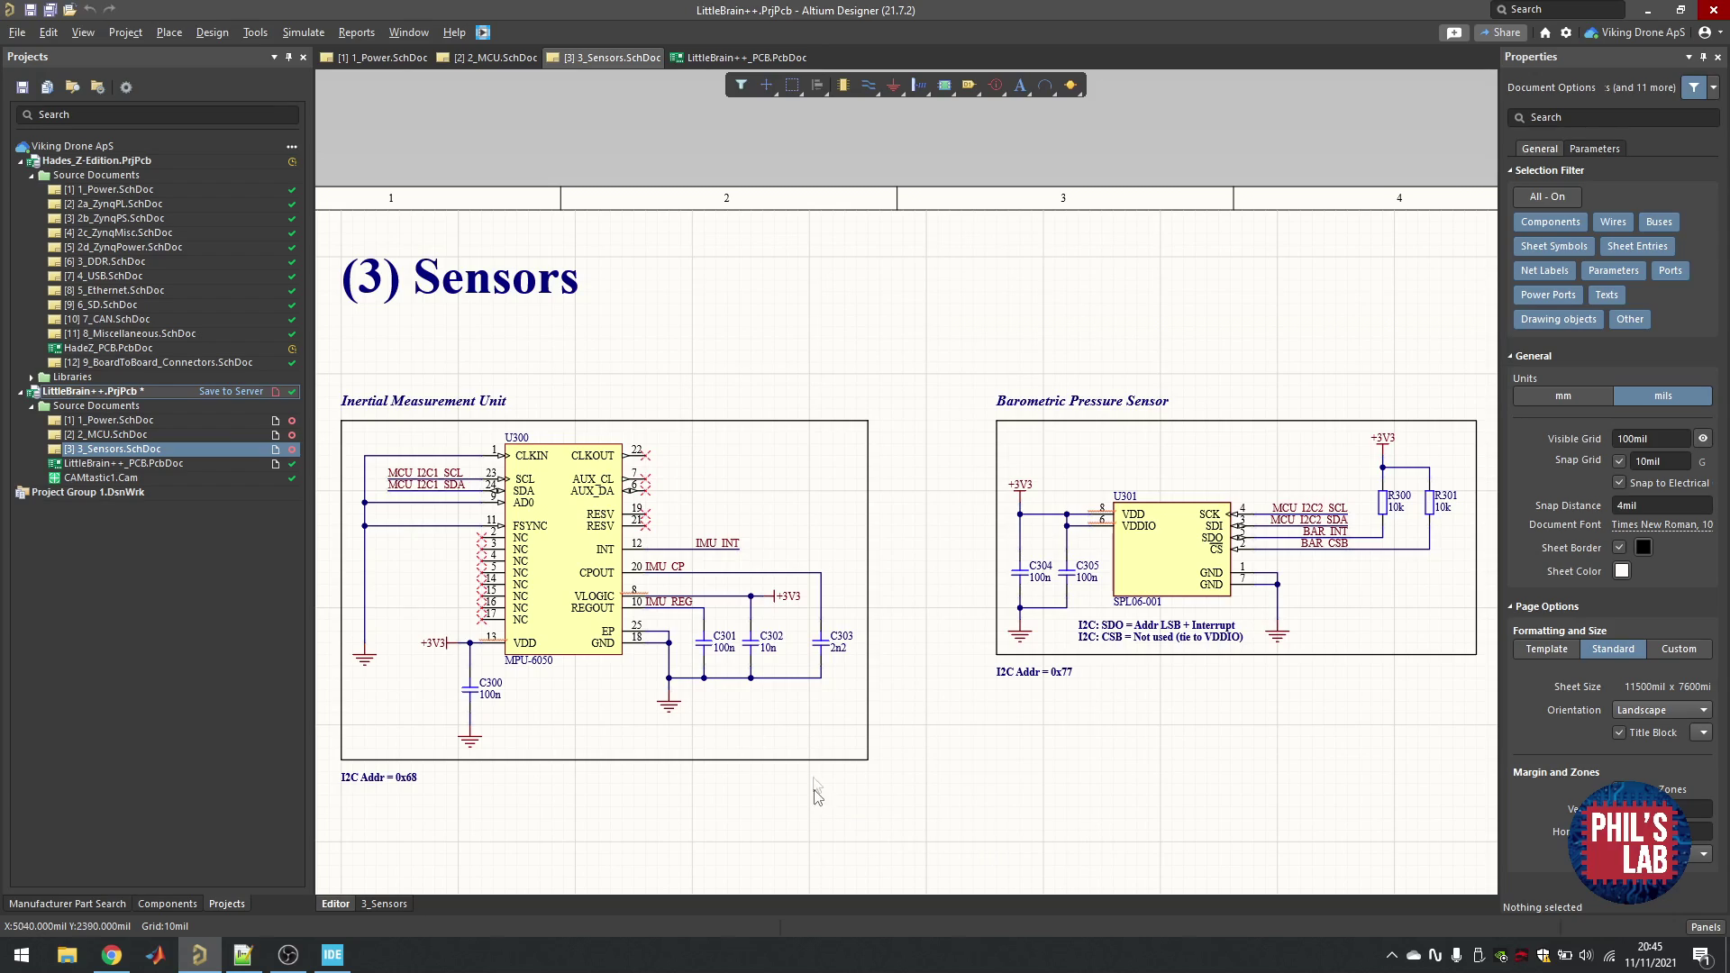
pyautogui.click(496, 57)
pyautogui.keyDown('ctrl'); pyautogui.scroll(3, 990, 344); pyautogui.keyUp('ctrl')
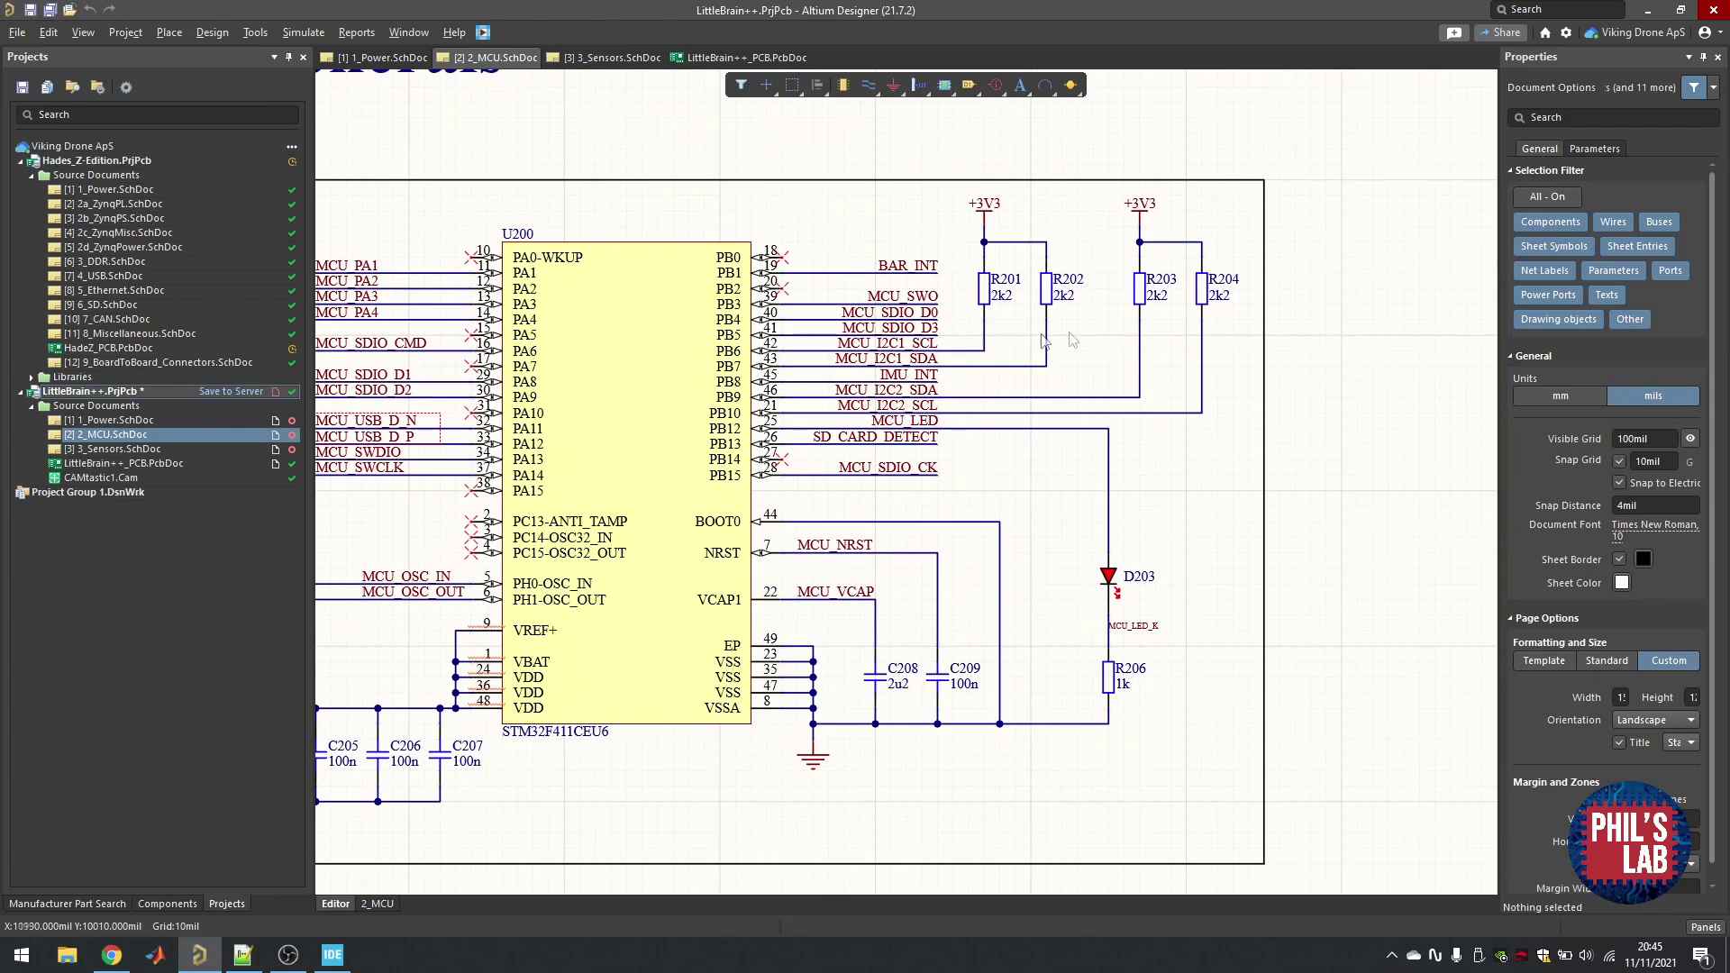
pyautogui.keyDown('ctrl'); pyautogui.scroll(1, 1096, 365); pyautogui.keyUp('ctrl')
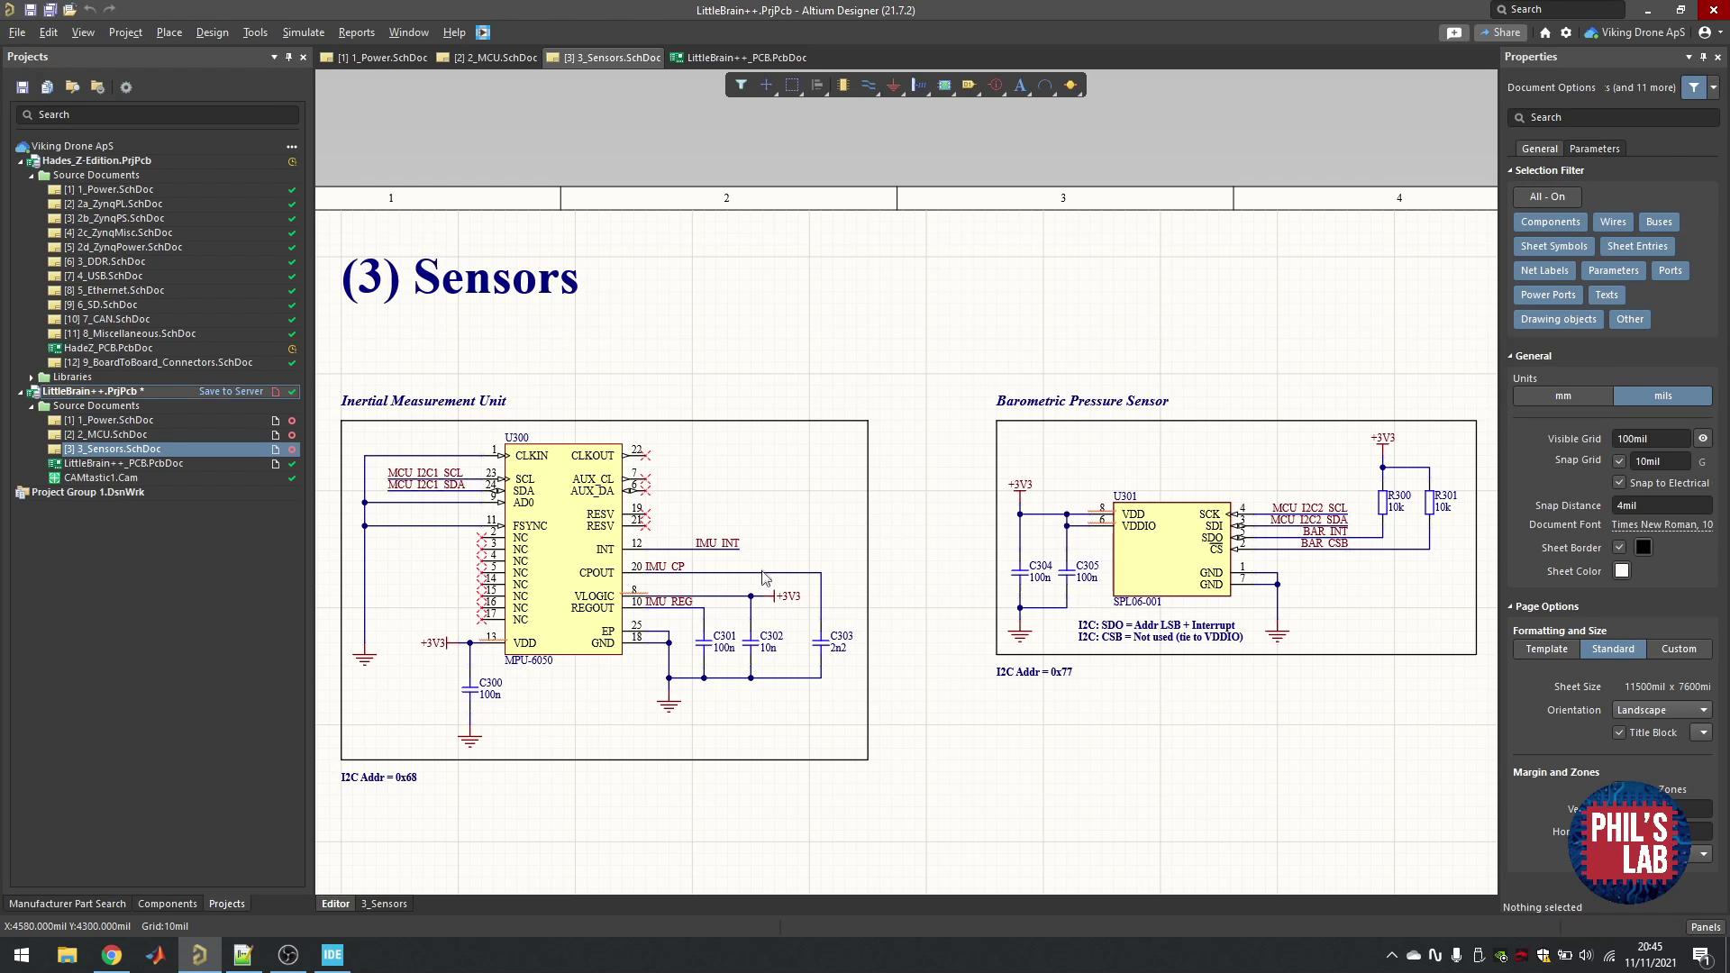
# - Zoom in and scroll right across the Sensors sheet
pyautogui.keyDown('ctrl'); pyautogui.scroll(2, 771, 565); pyautogui.keyUp('ctrl')
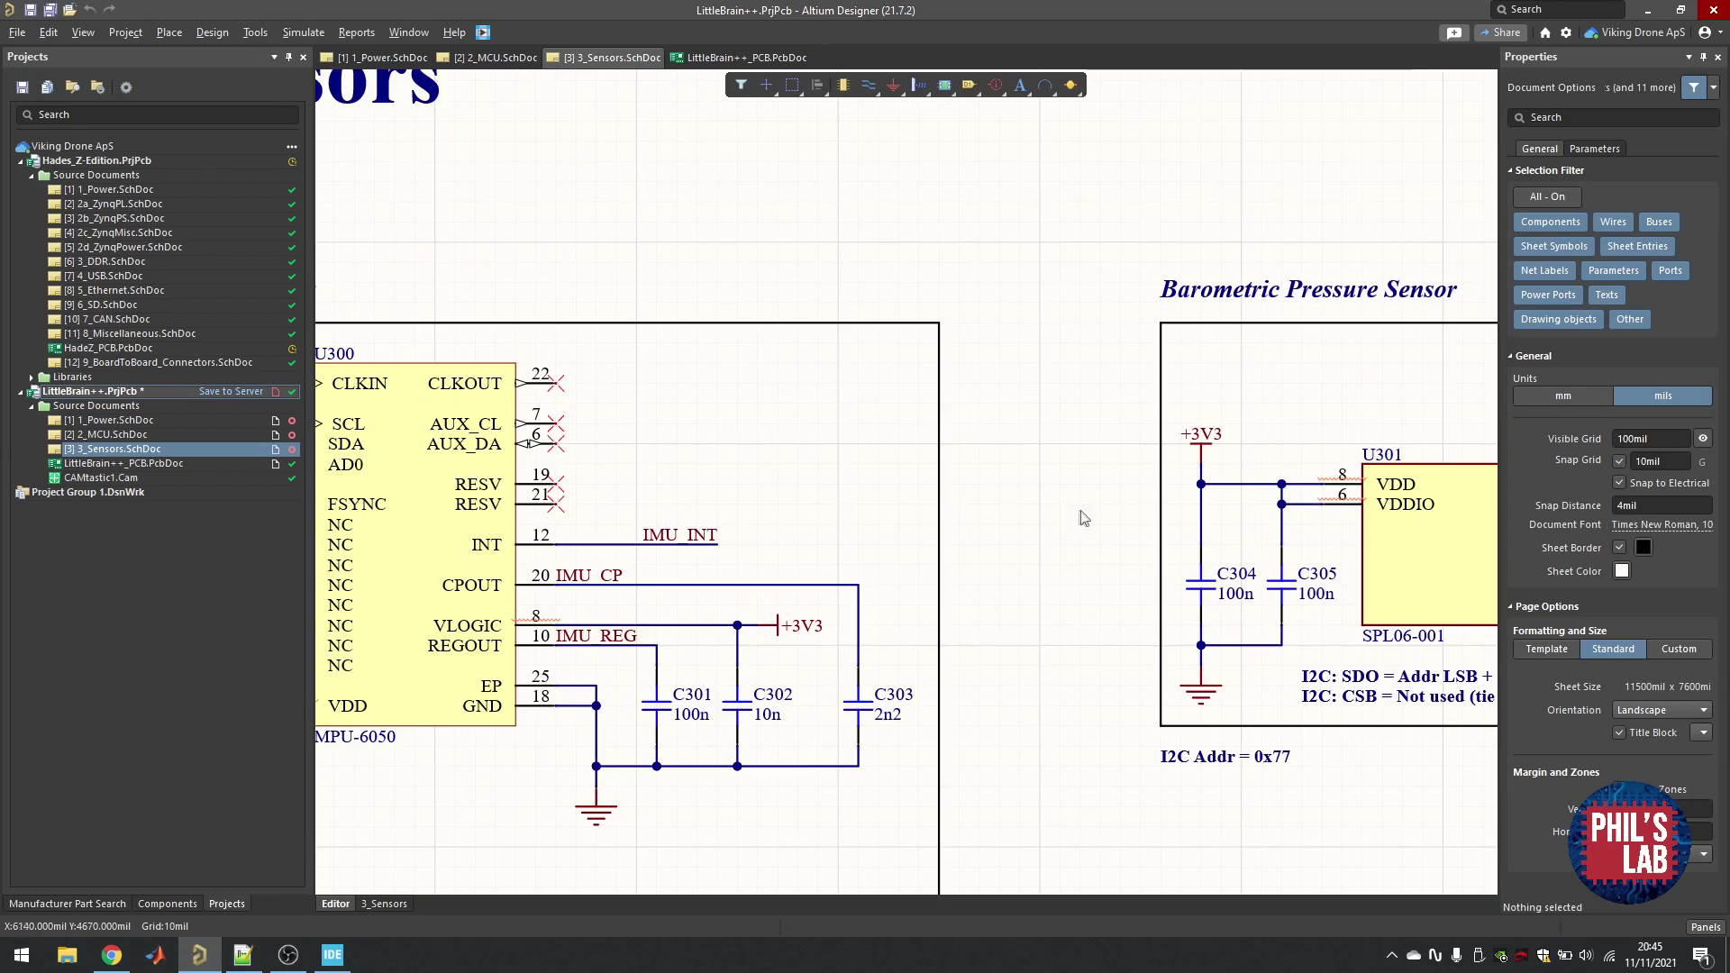
pyautogui.keyDown('shift'); pyautogui.hscroll(5, 1081, 514); pyautogui.keyUp('shift')
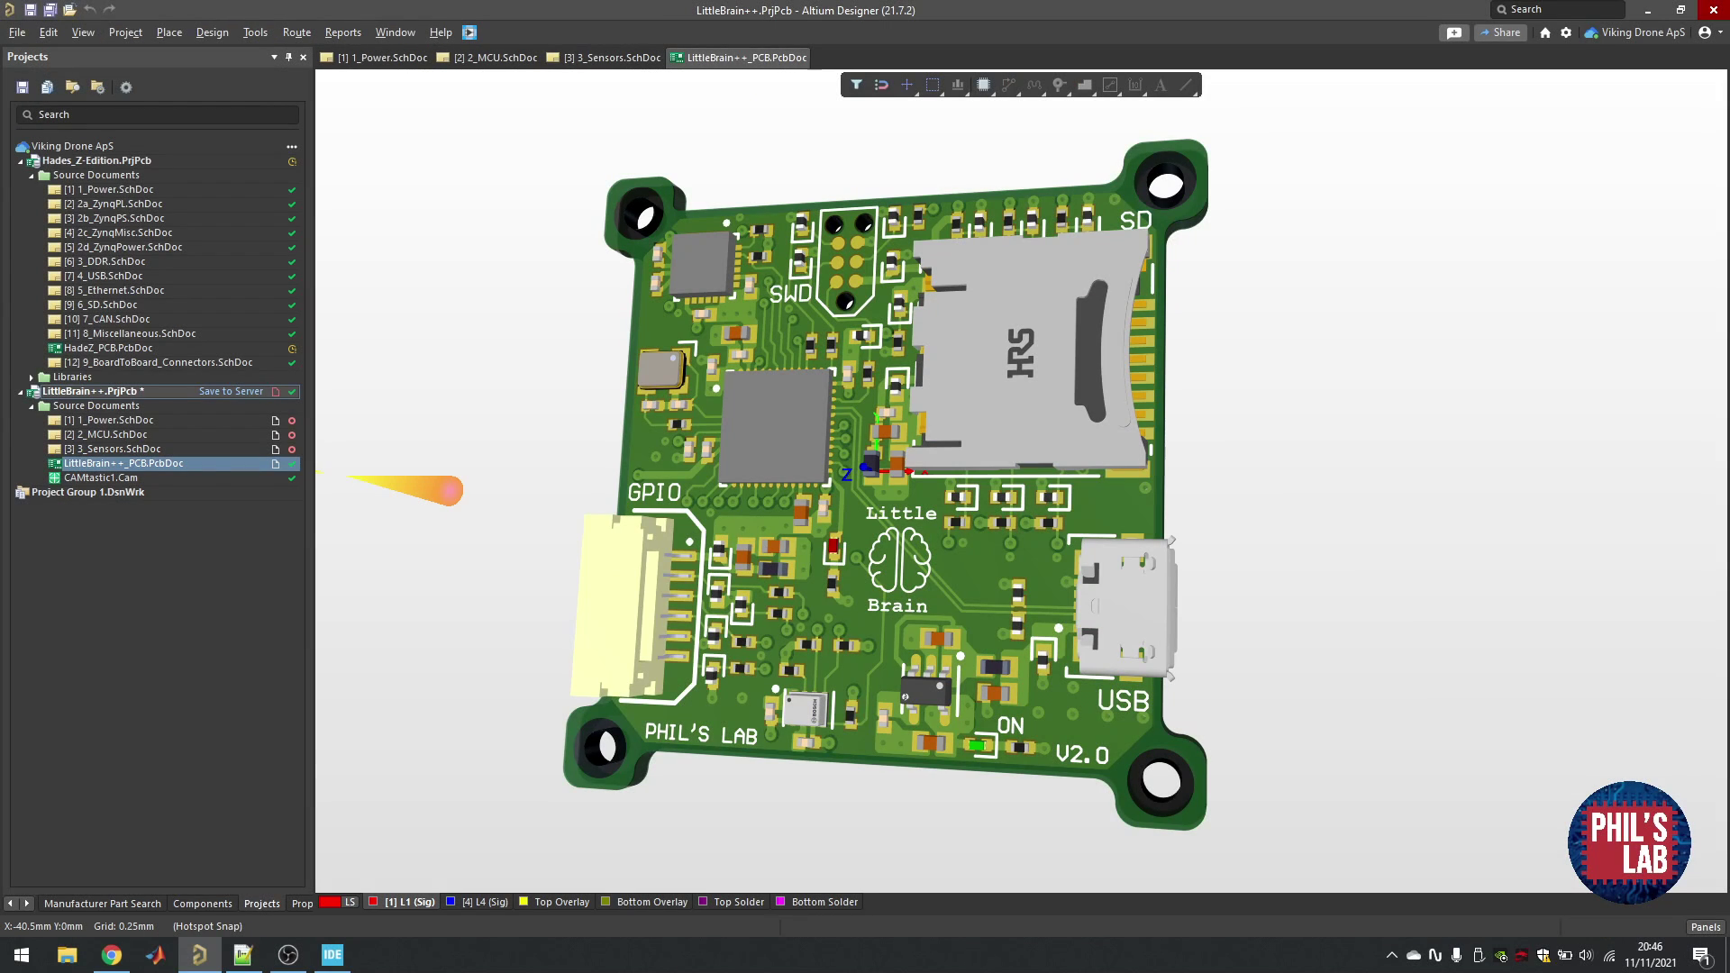
# - Tilt the 3D board to inspect it, reset the view, then open the Layer Stack Manager (D, K)
pyautogui.keyDown('shift'); pyautogui.moveTo(896, 494); pyautogui.dragTo(1030, 581, button='right'); pyautogui.keyUp('shift')
pyautogui.press('0')
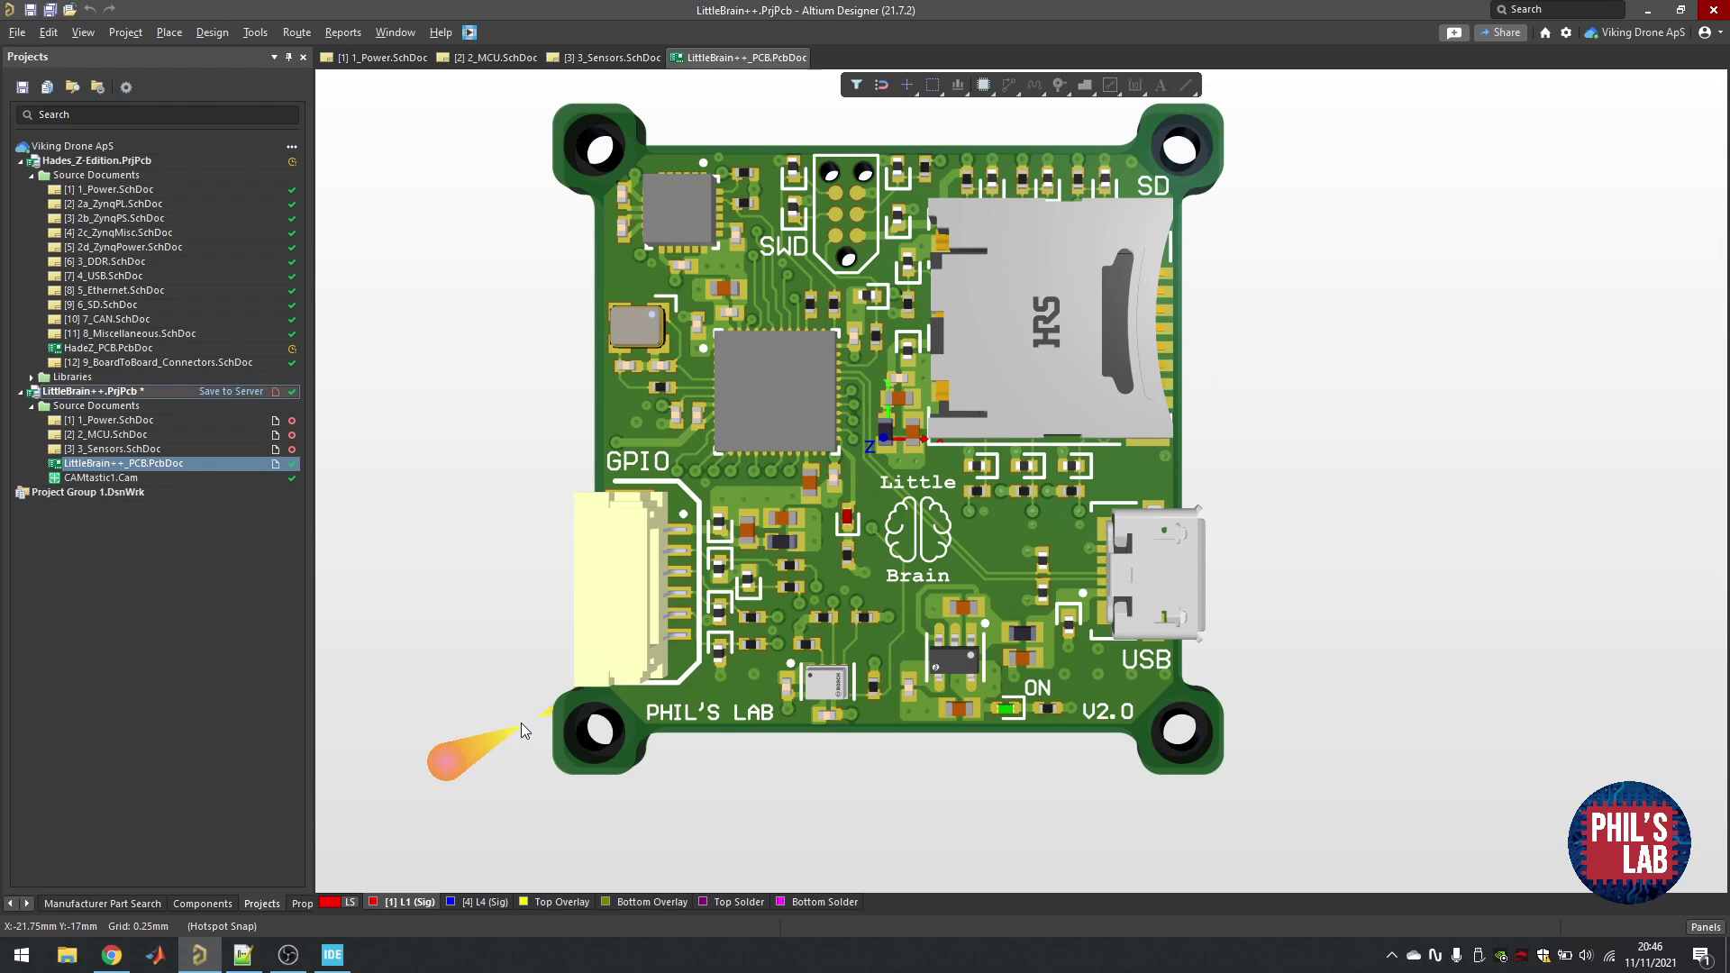
pyautogui.press('d')
pyautogui.press('k')
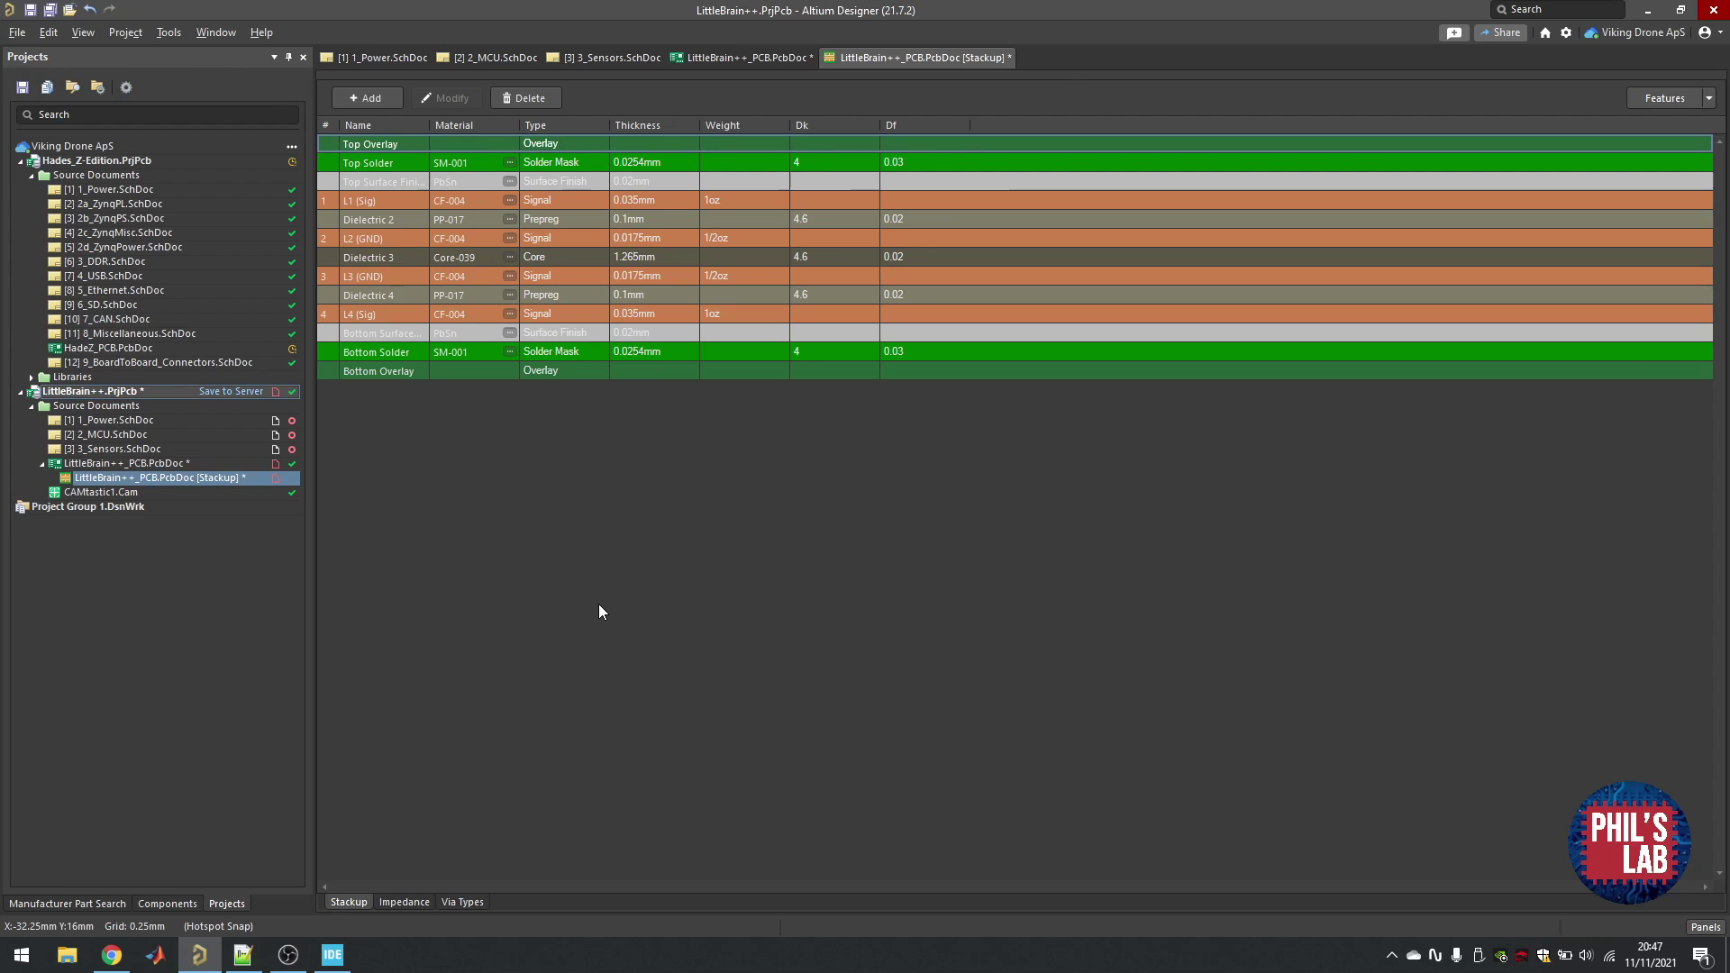
# - Show the stackup's impedance profiles and select the D90 differential profile
pyautogui.click(403, 902)
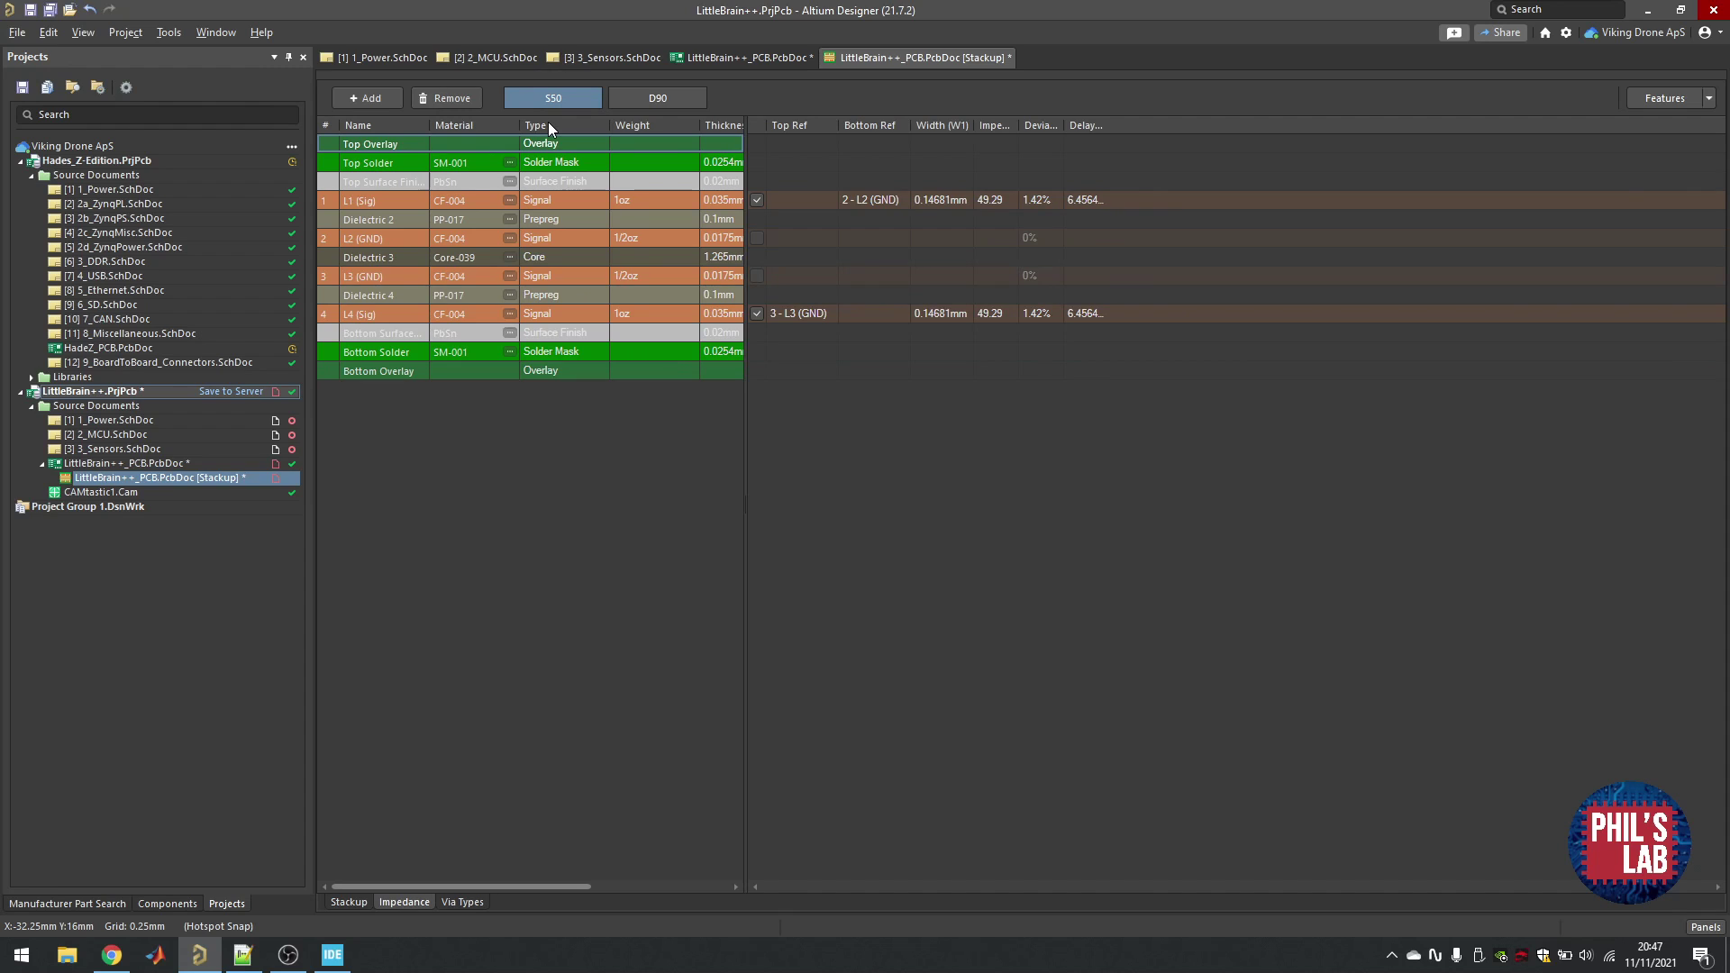
pyautogui.click(651, 101)
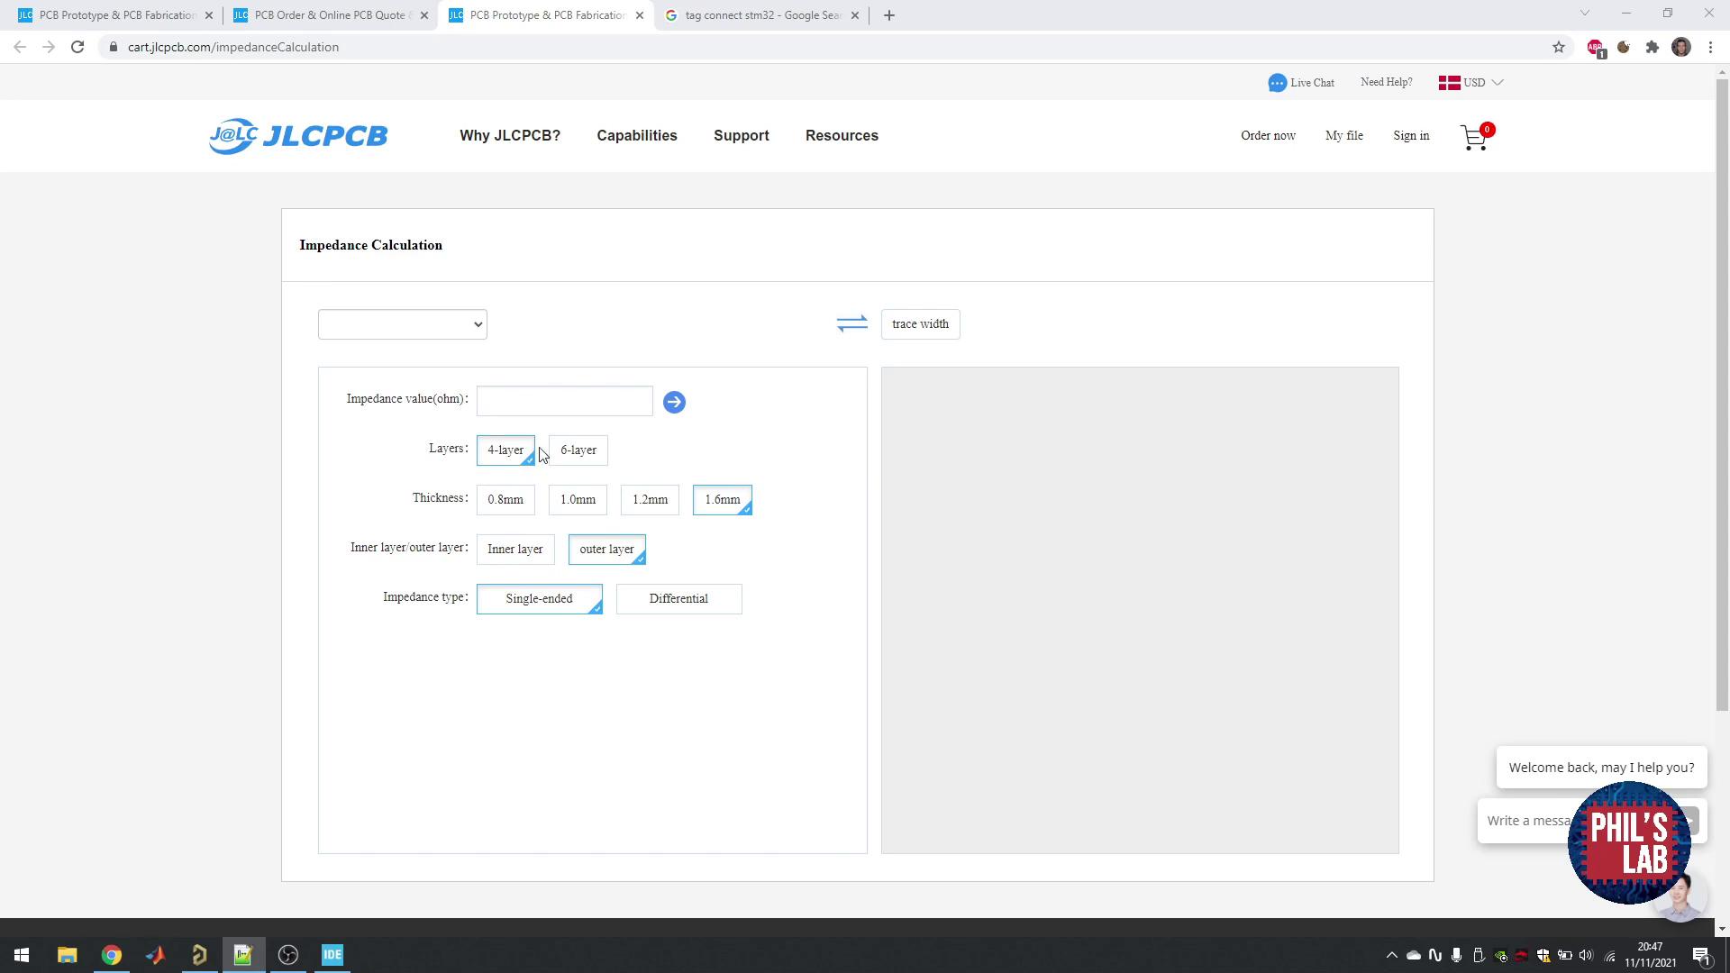
# - Calculate the trace width for a 50-ohm single-ended outer-layer trace on a 4-layer 1.6 mm board
pyautogui.click(555, 400)
pyautogui.write('50')
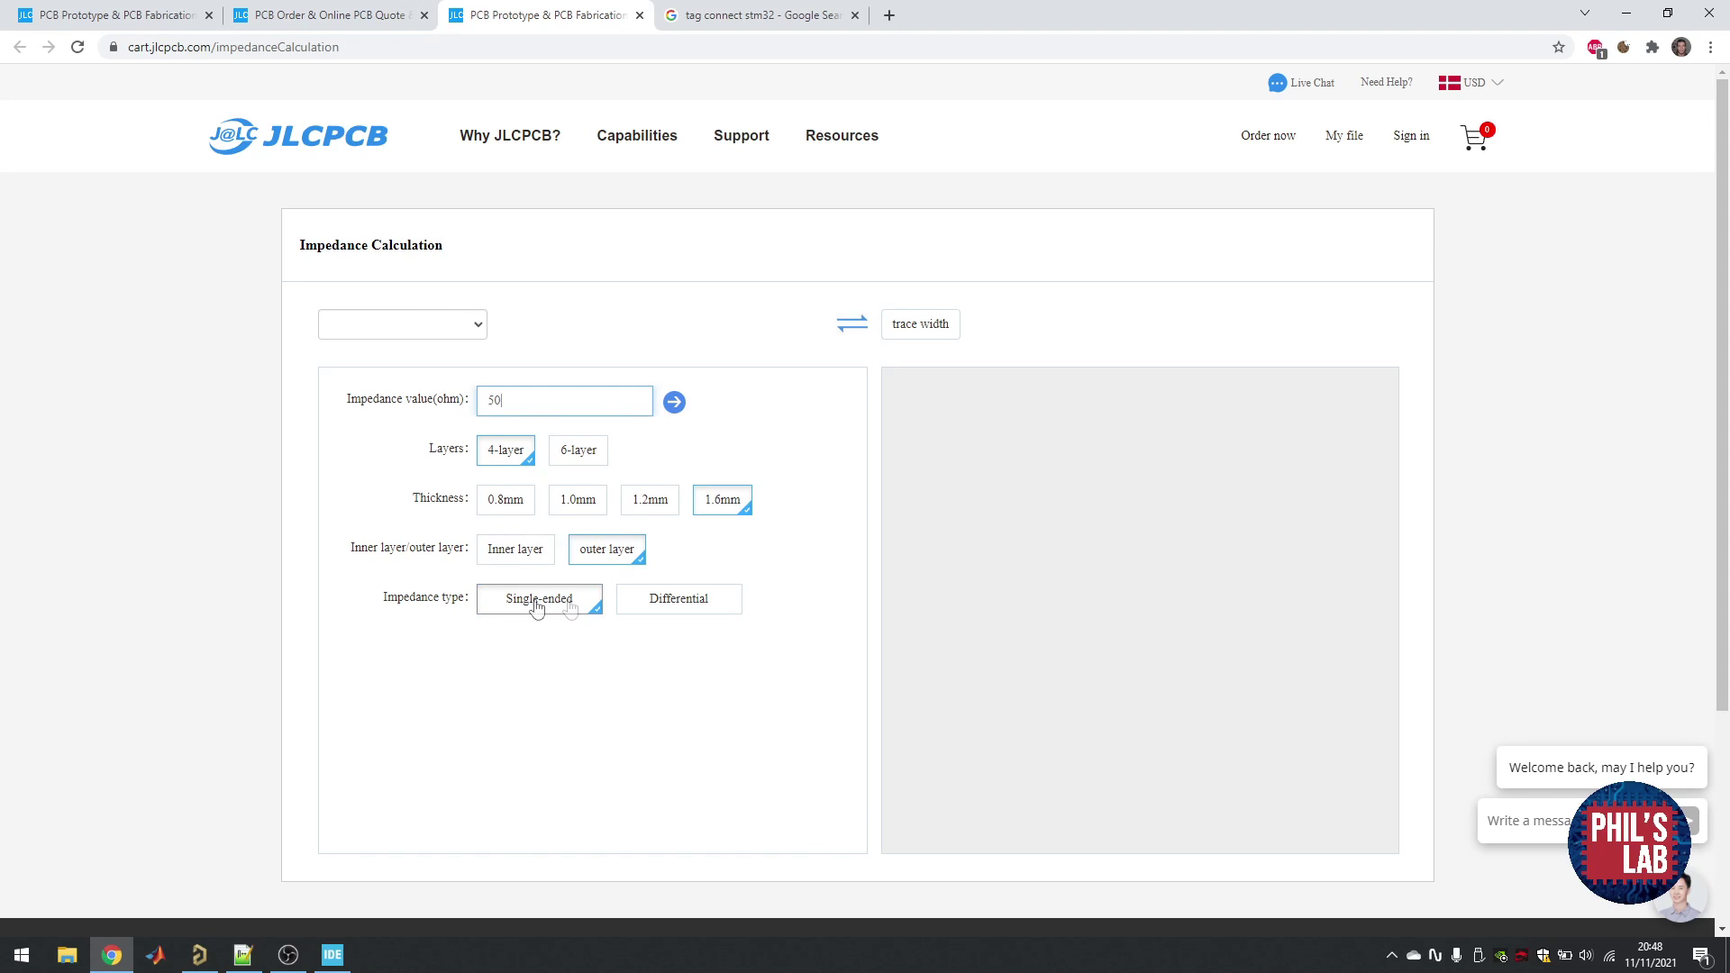
pyautogui.click(675, 404)
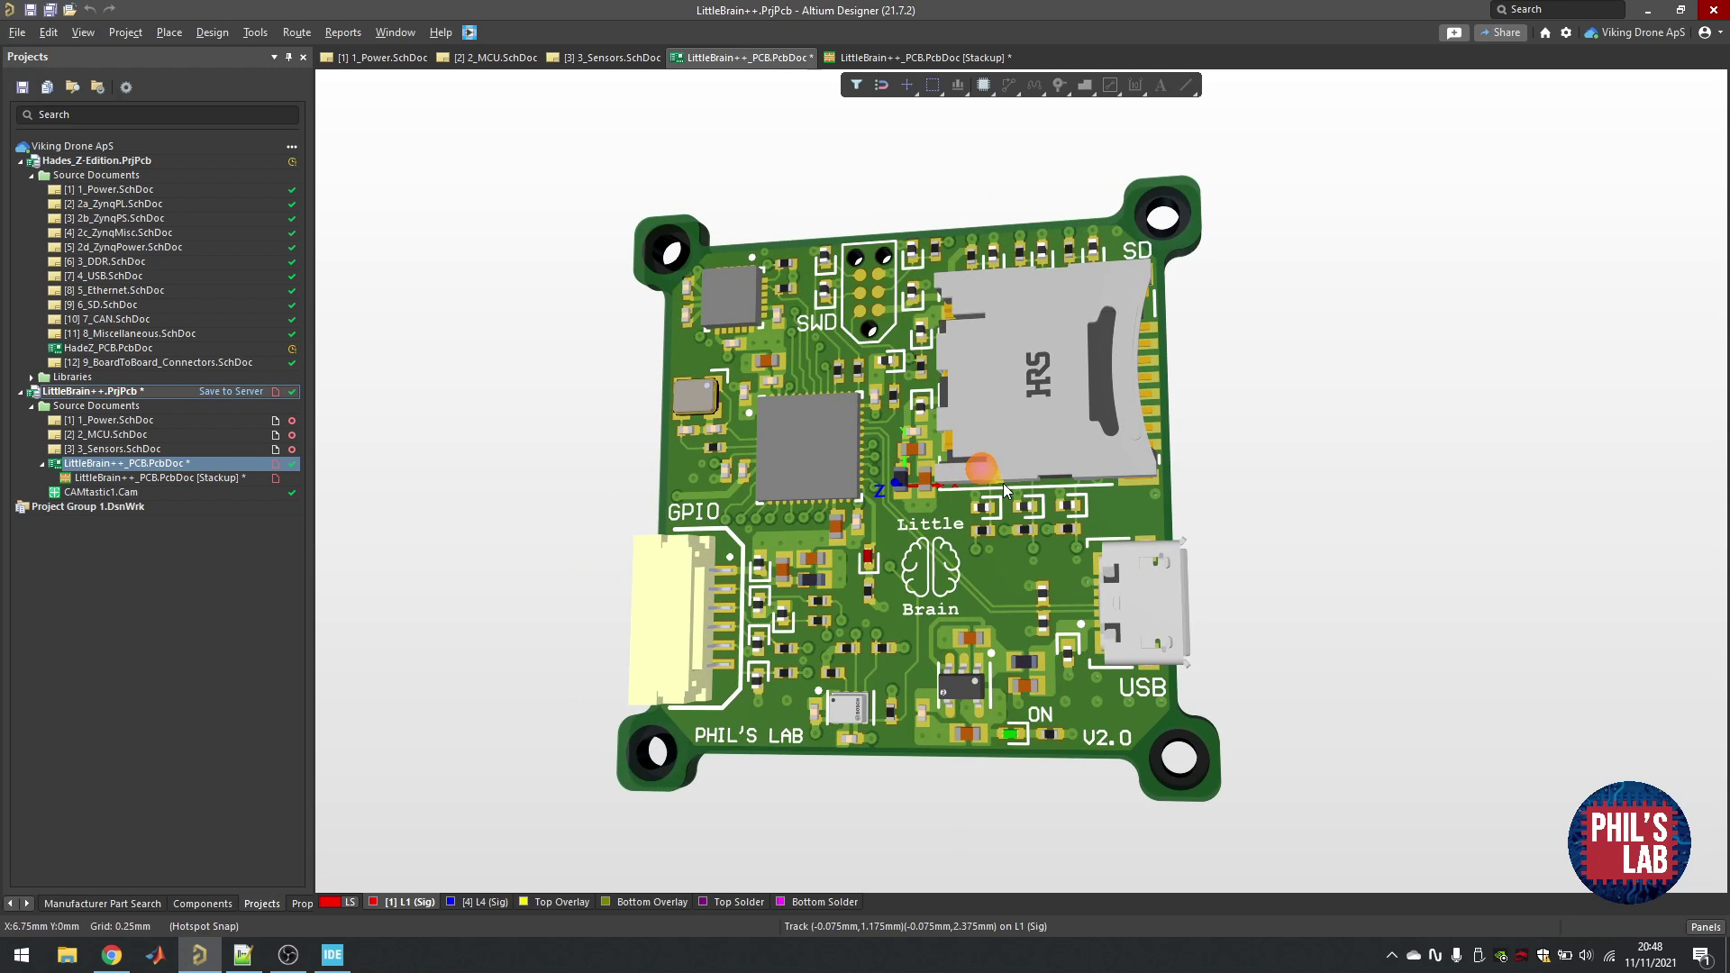
pyautogui.keyDown('shift'); pyautogui.moveTo(1002, 483); pyautogui.dragTo(1040, 577, button='right'); pyautogui.keyUp('shift')
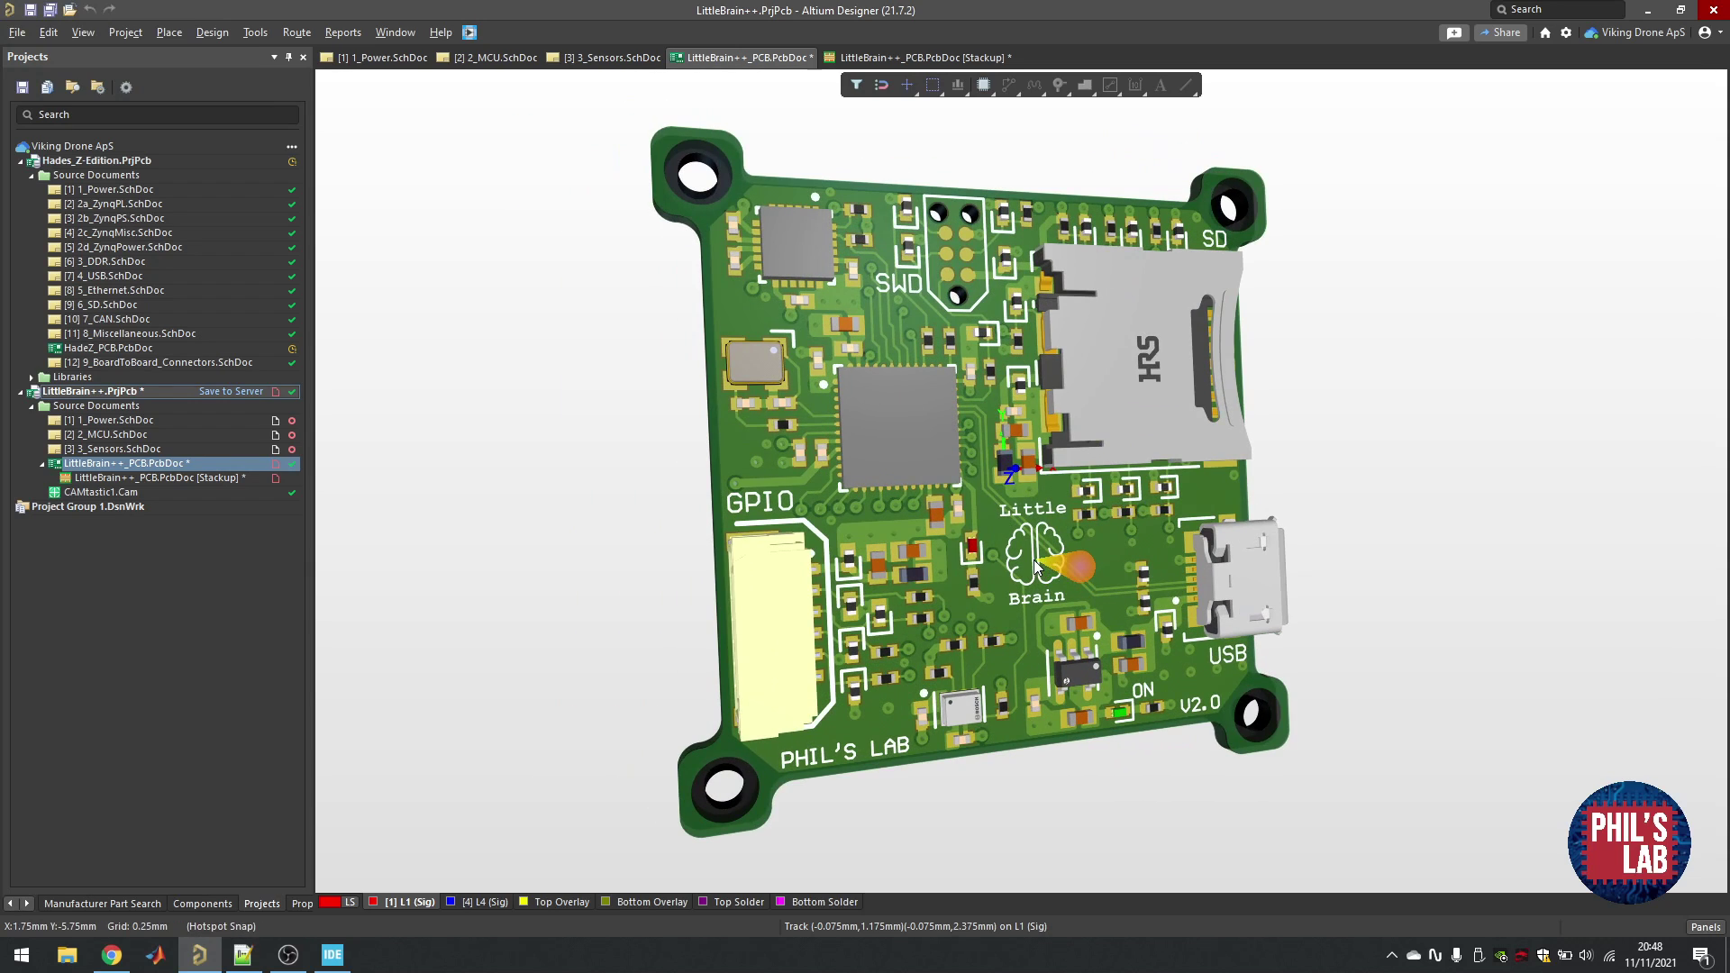
pyautogui.press('0')
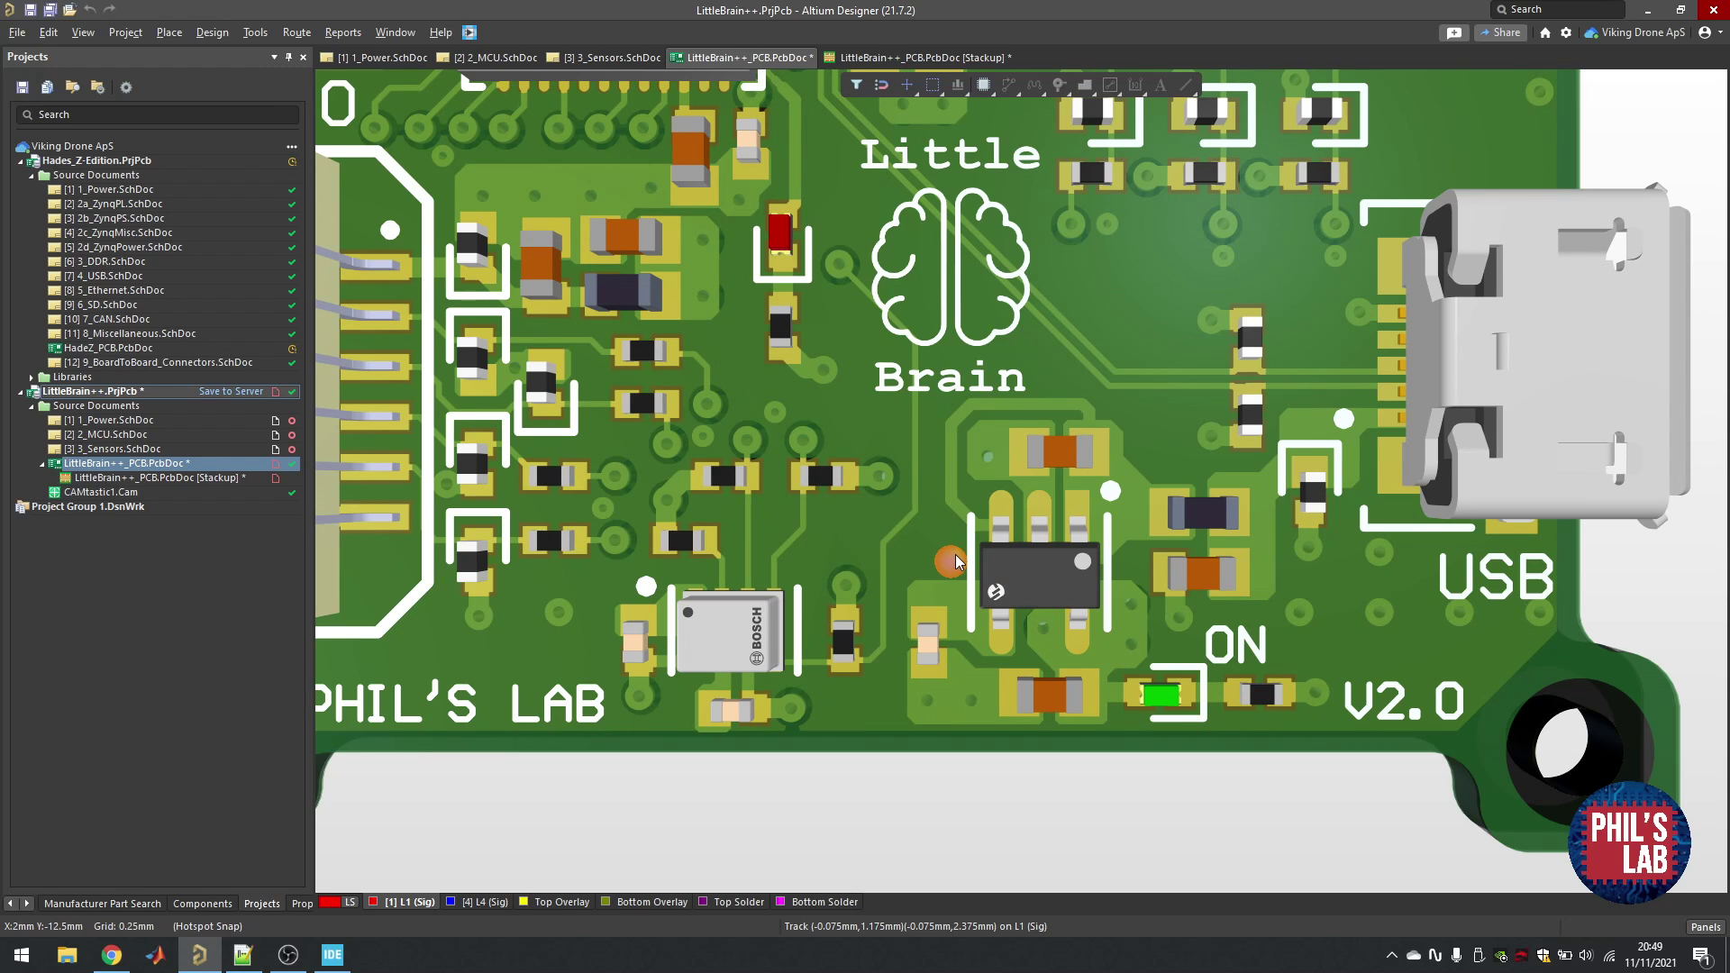
pyautogui.moveTo(955, 567); pyautogui.dragTo(962, 623, button='right')
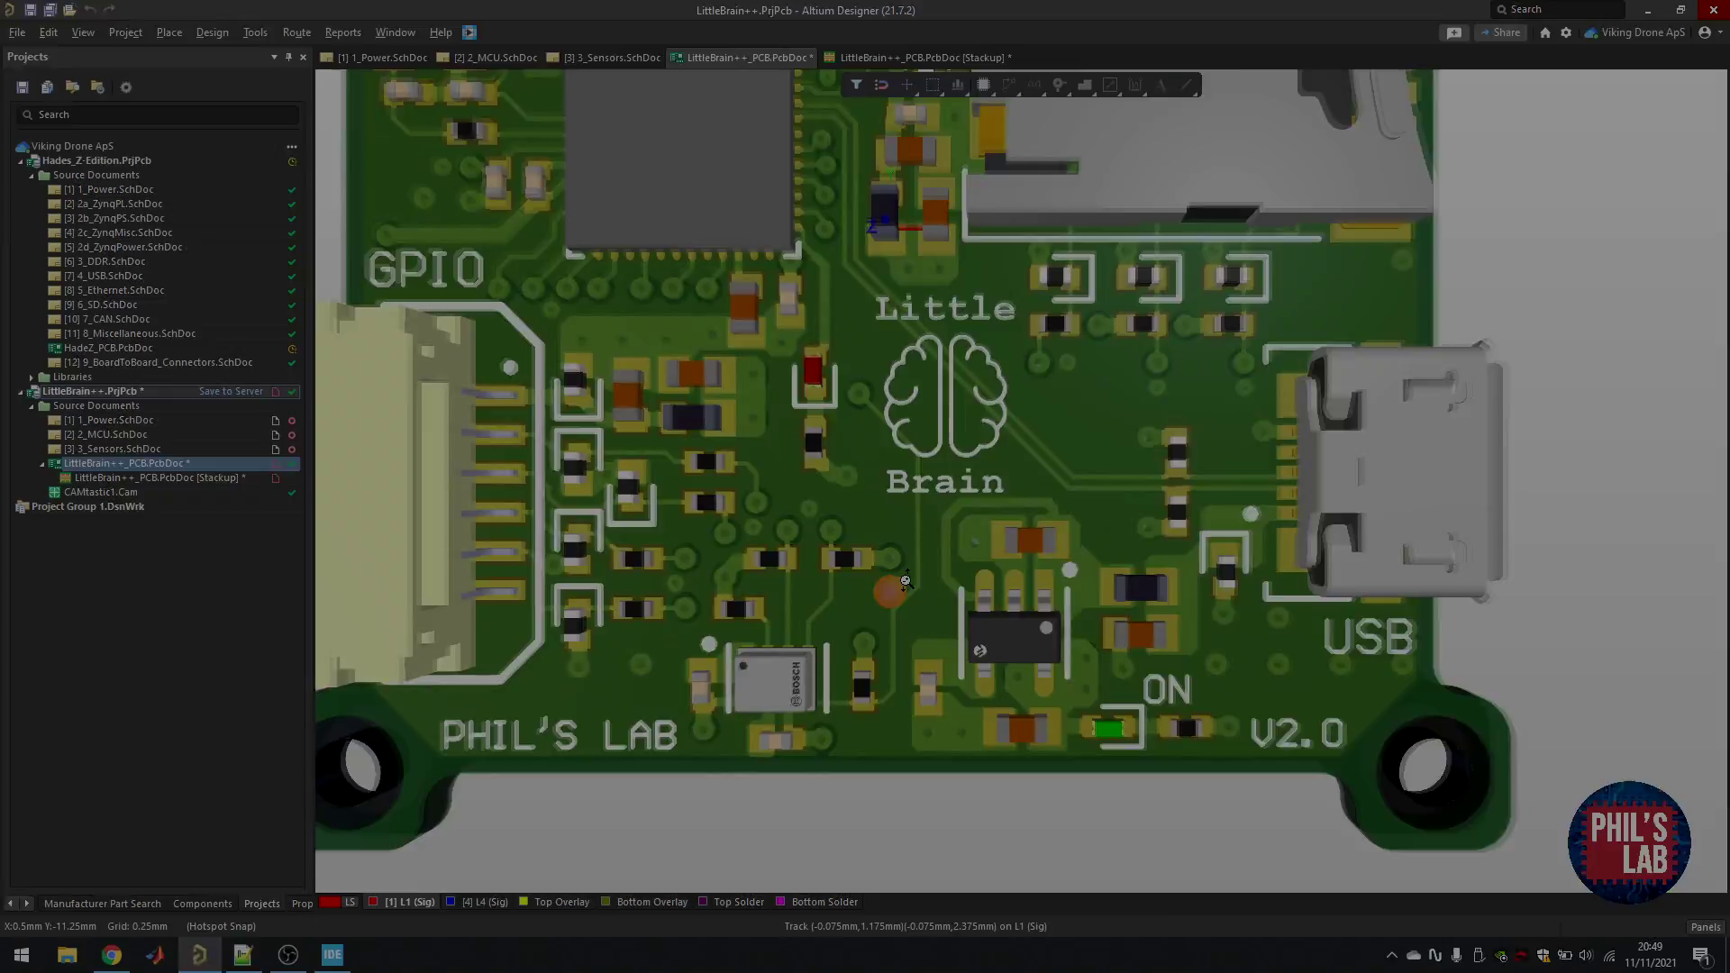
pyautogui.keyDown('ctrl'); pyautogui.scroll(2, 908, 752); pyautogui.keyUp('ctrl')
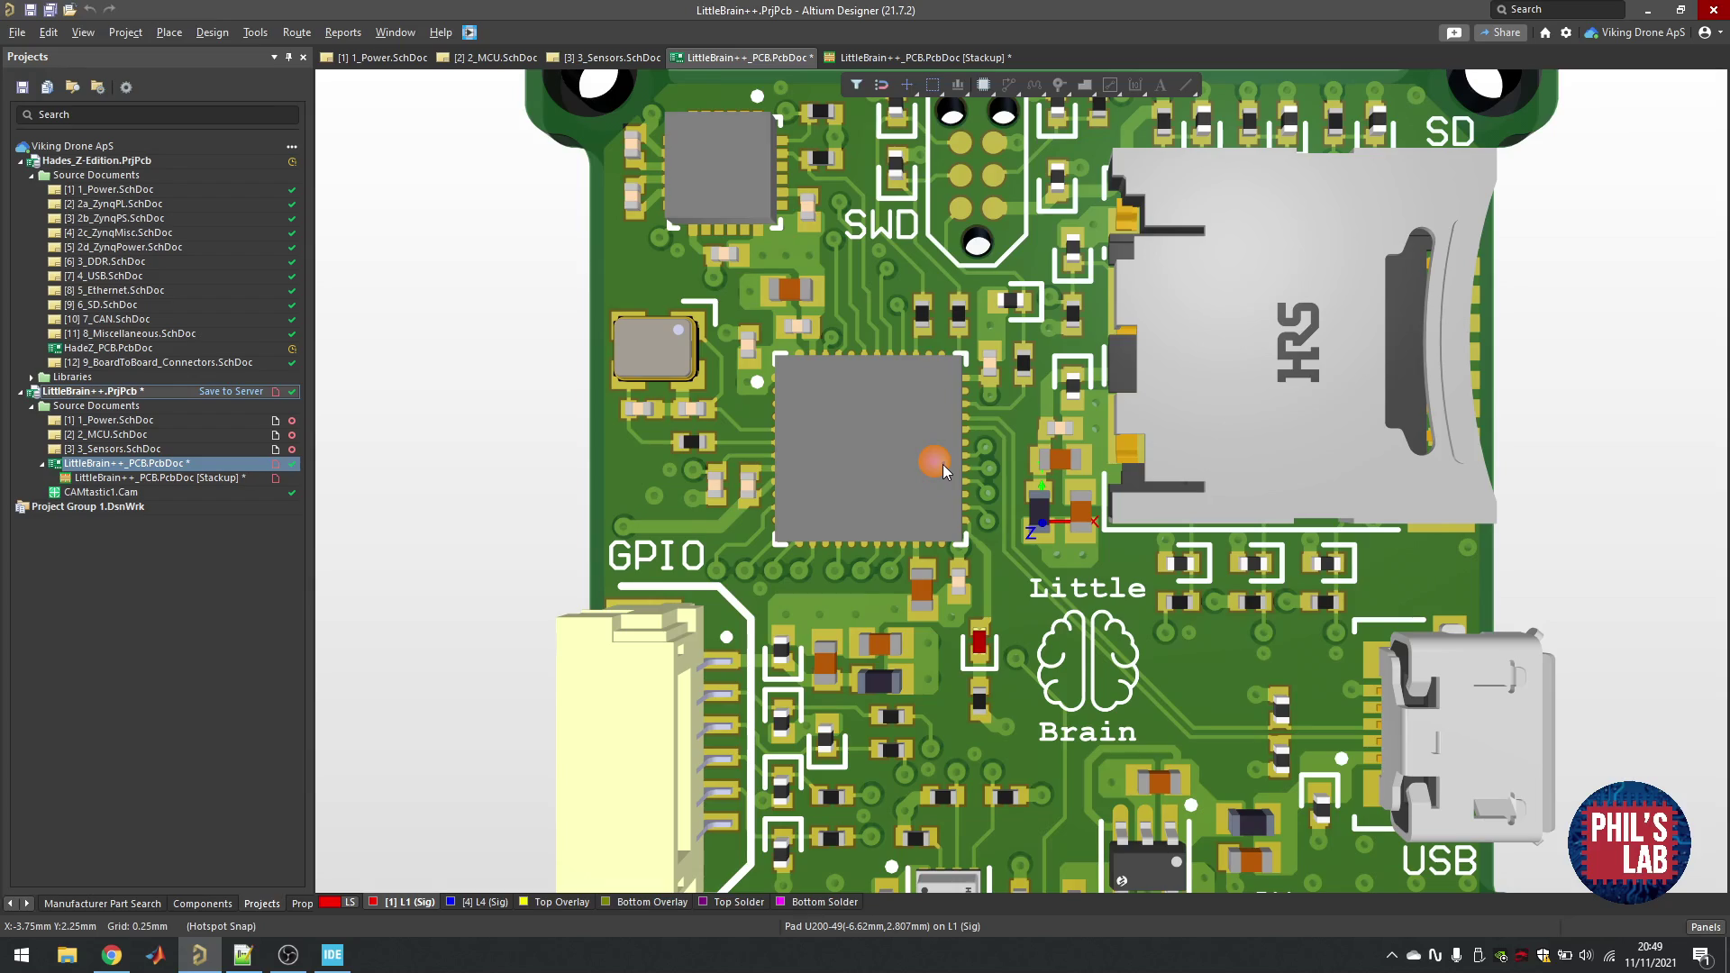
pyautogui.press('2')
pyautogui.keyDown('ctrl'); pyautogui.scroll(3, 890, 458); pyautogui.keyUp('ctrl')
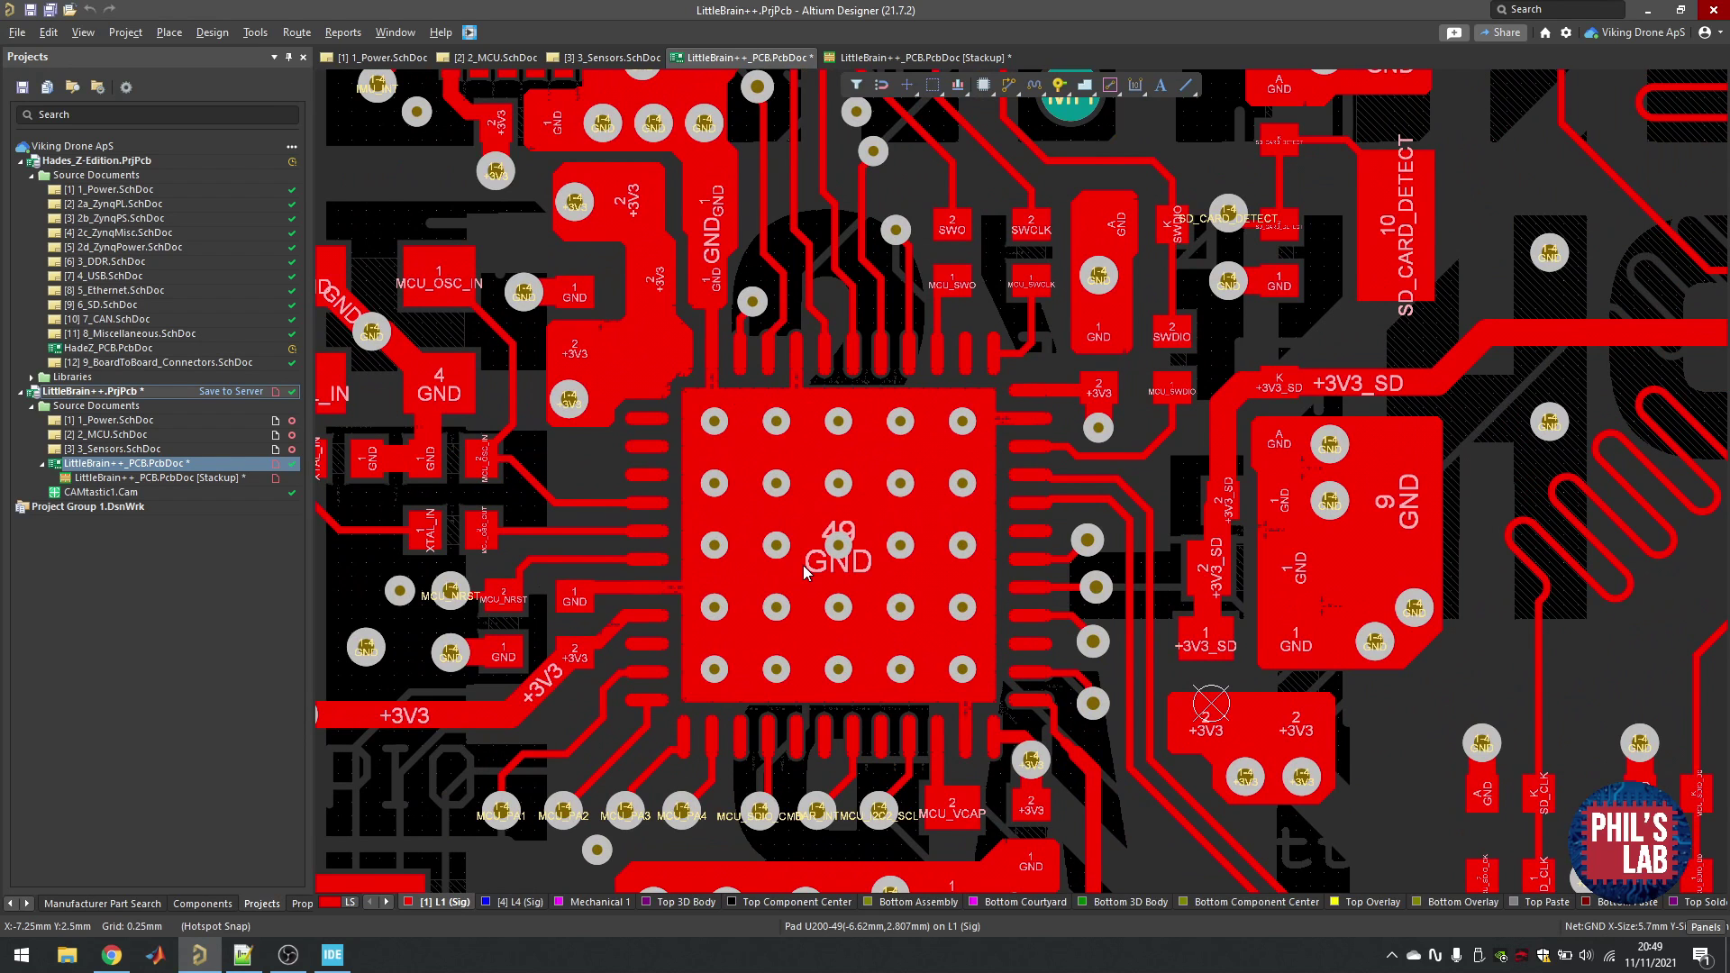
pyautogui.press('3')
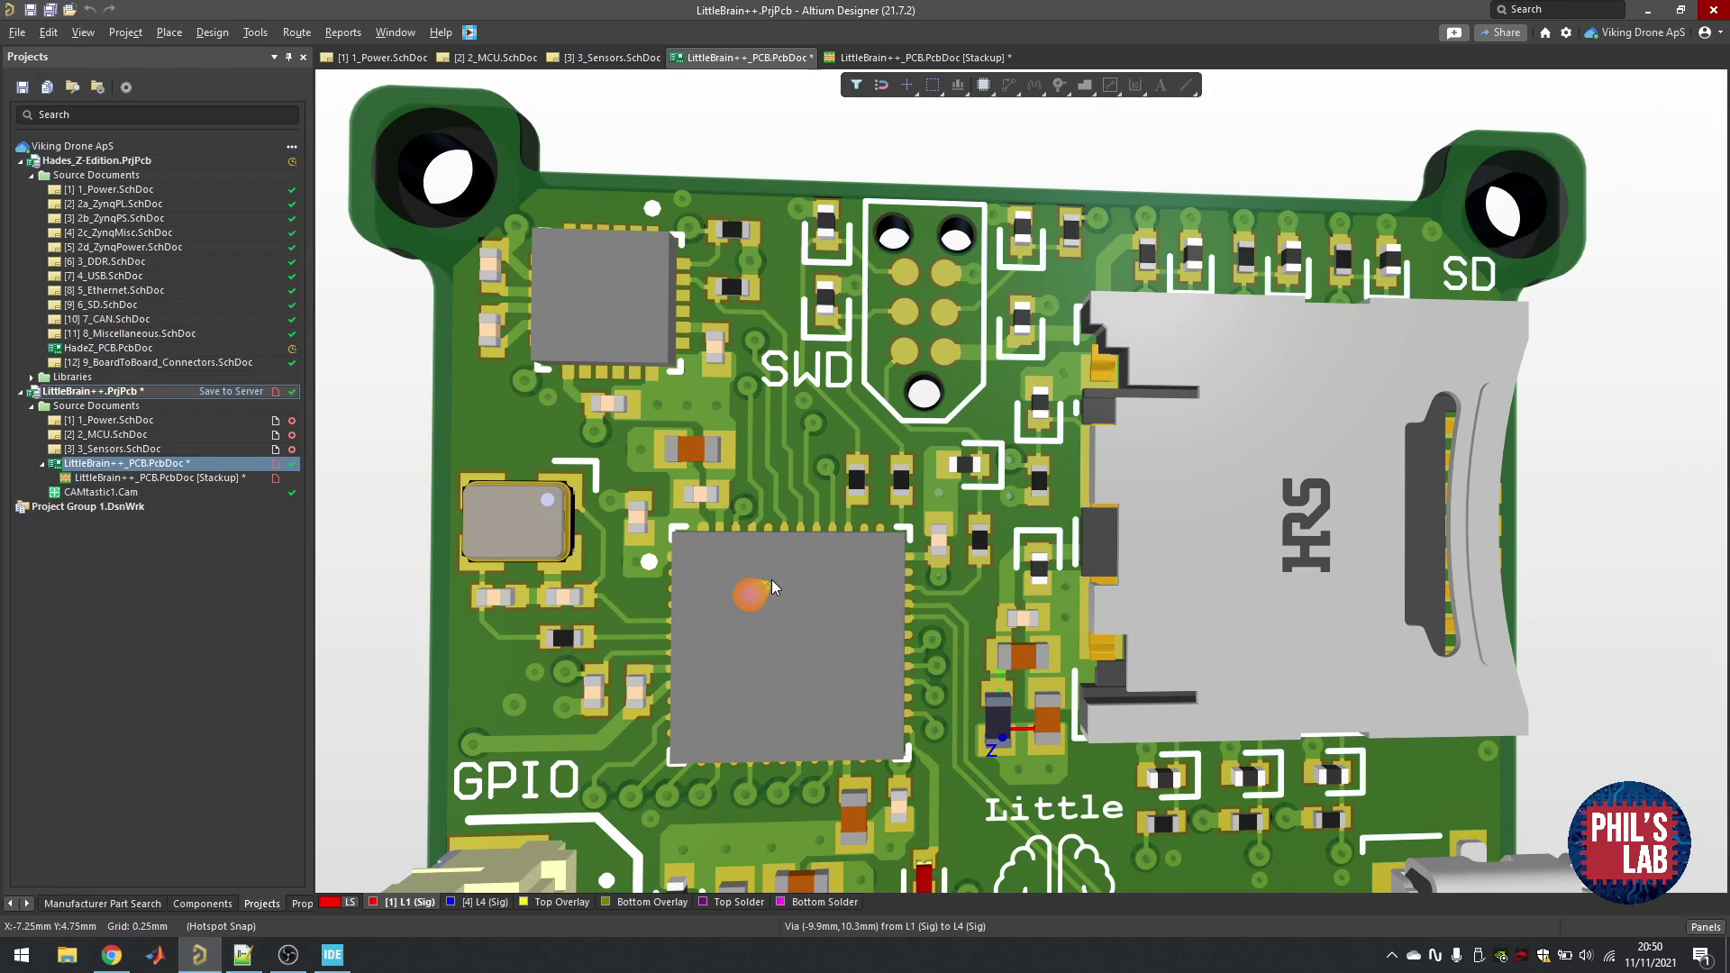
pyautogui.moveTo(779, 586); pyautogui.dragTo(811, 690, button='right')
pyautogui.keyDown('ctrl'); pyautogui.scroll(-2, 811, 690); pyautogui.keyUp('ctrl')
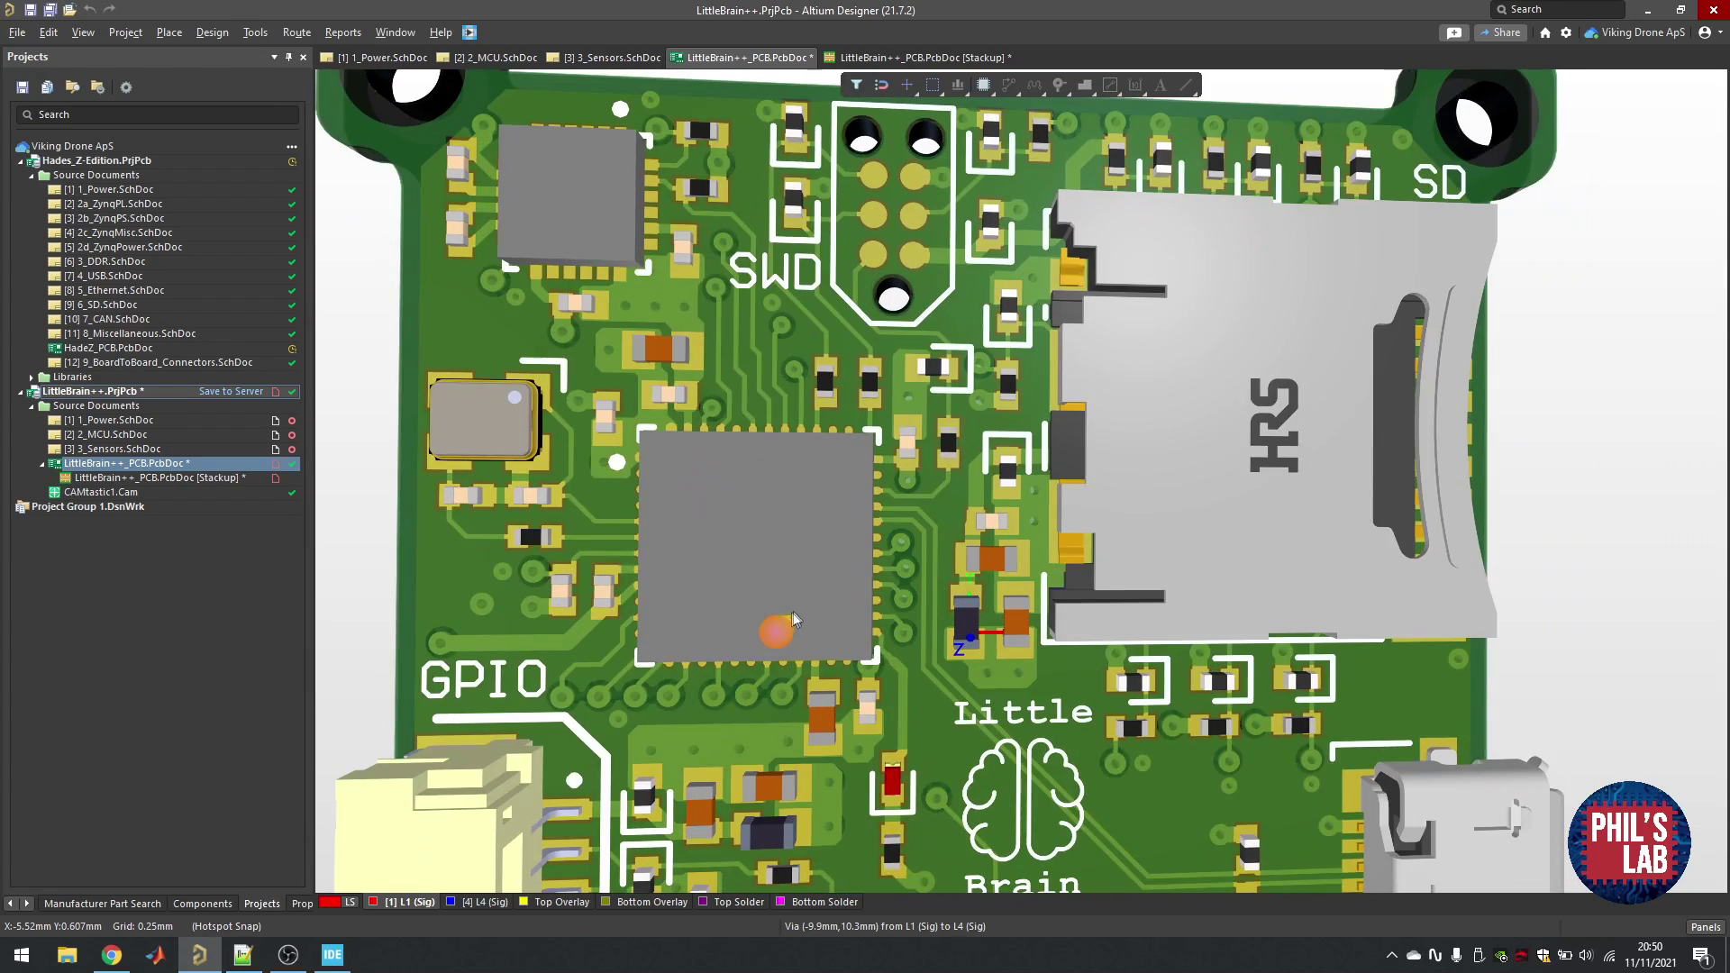
pyautogui.keyDown('ctrl'); pyautogui.scroll(-2, 793, 631); pyautogui.keyUp('ctrl')
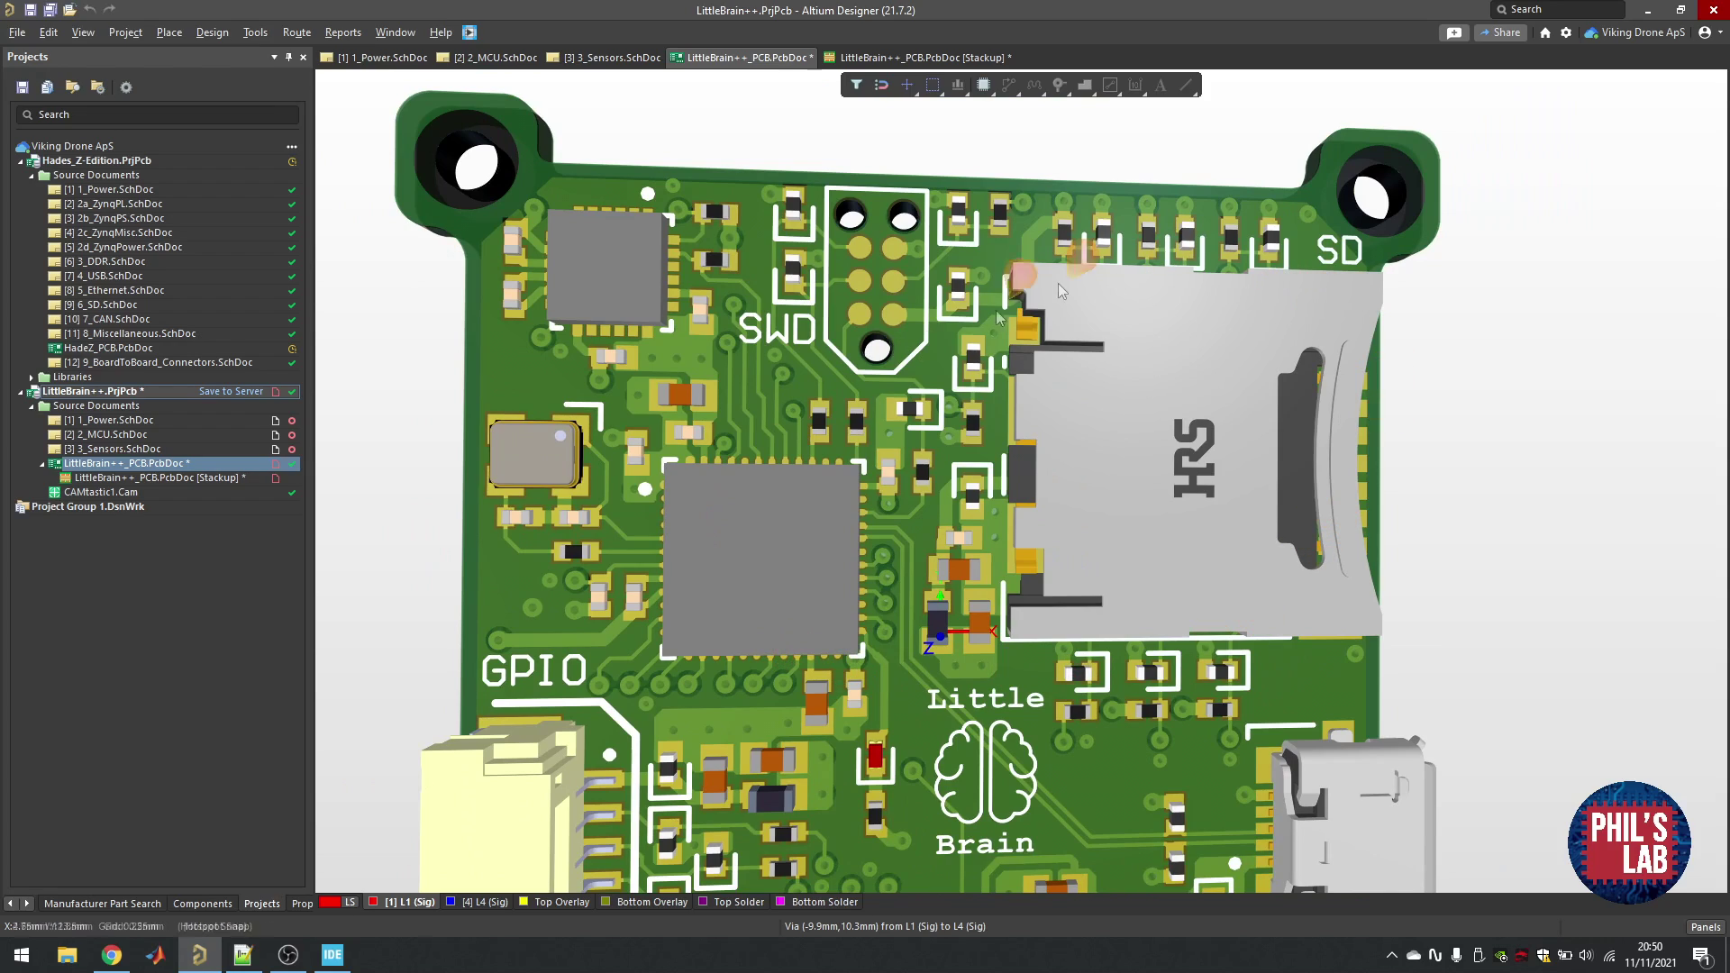
pyautogui.moveTo(1135, 680); pyautogui.dragTo(1045, 410, button='right')
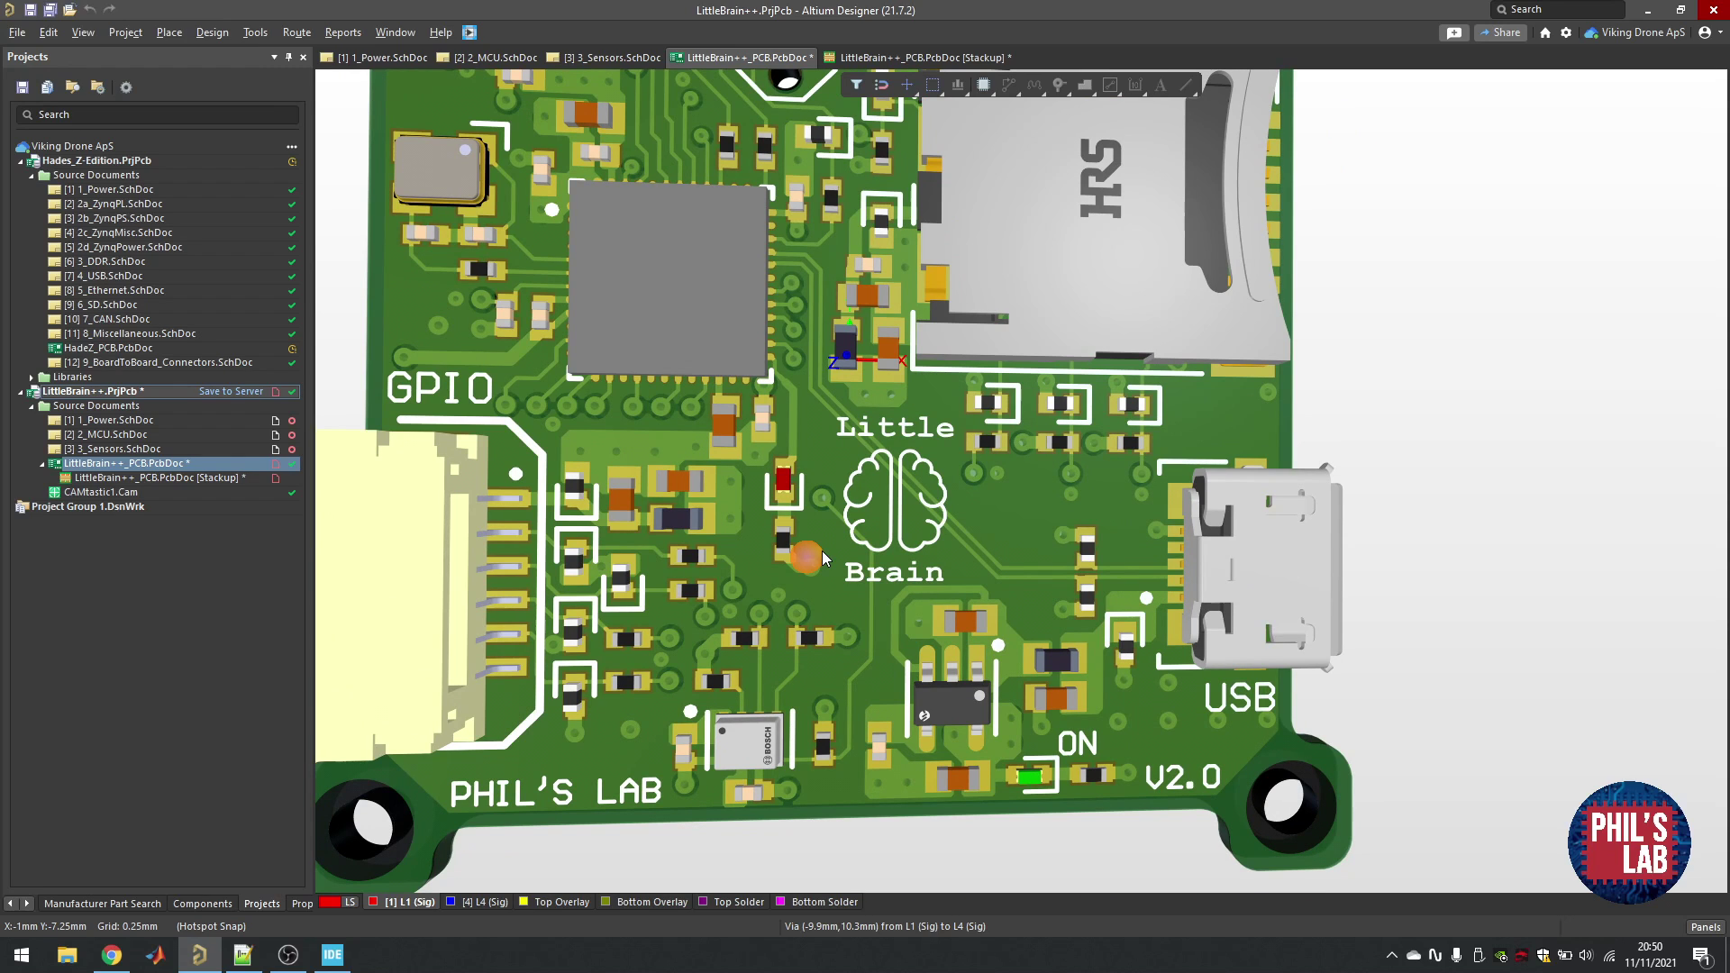
pyautogui.press('2')
# - Pan and zoom the 2D copper layout to the SD-card area and bring up the Route menu
pyautogui.moveTo(1006, 498); pyautogui.dragTo(887, 489, button='right')
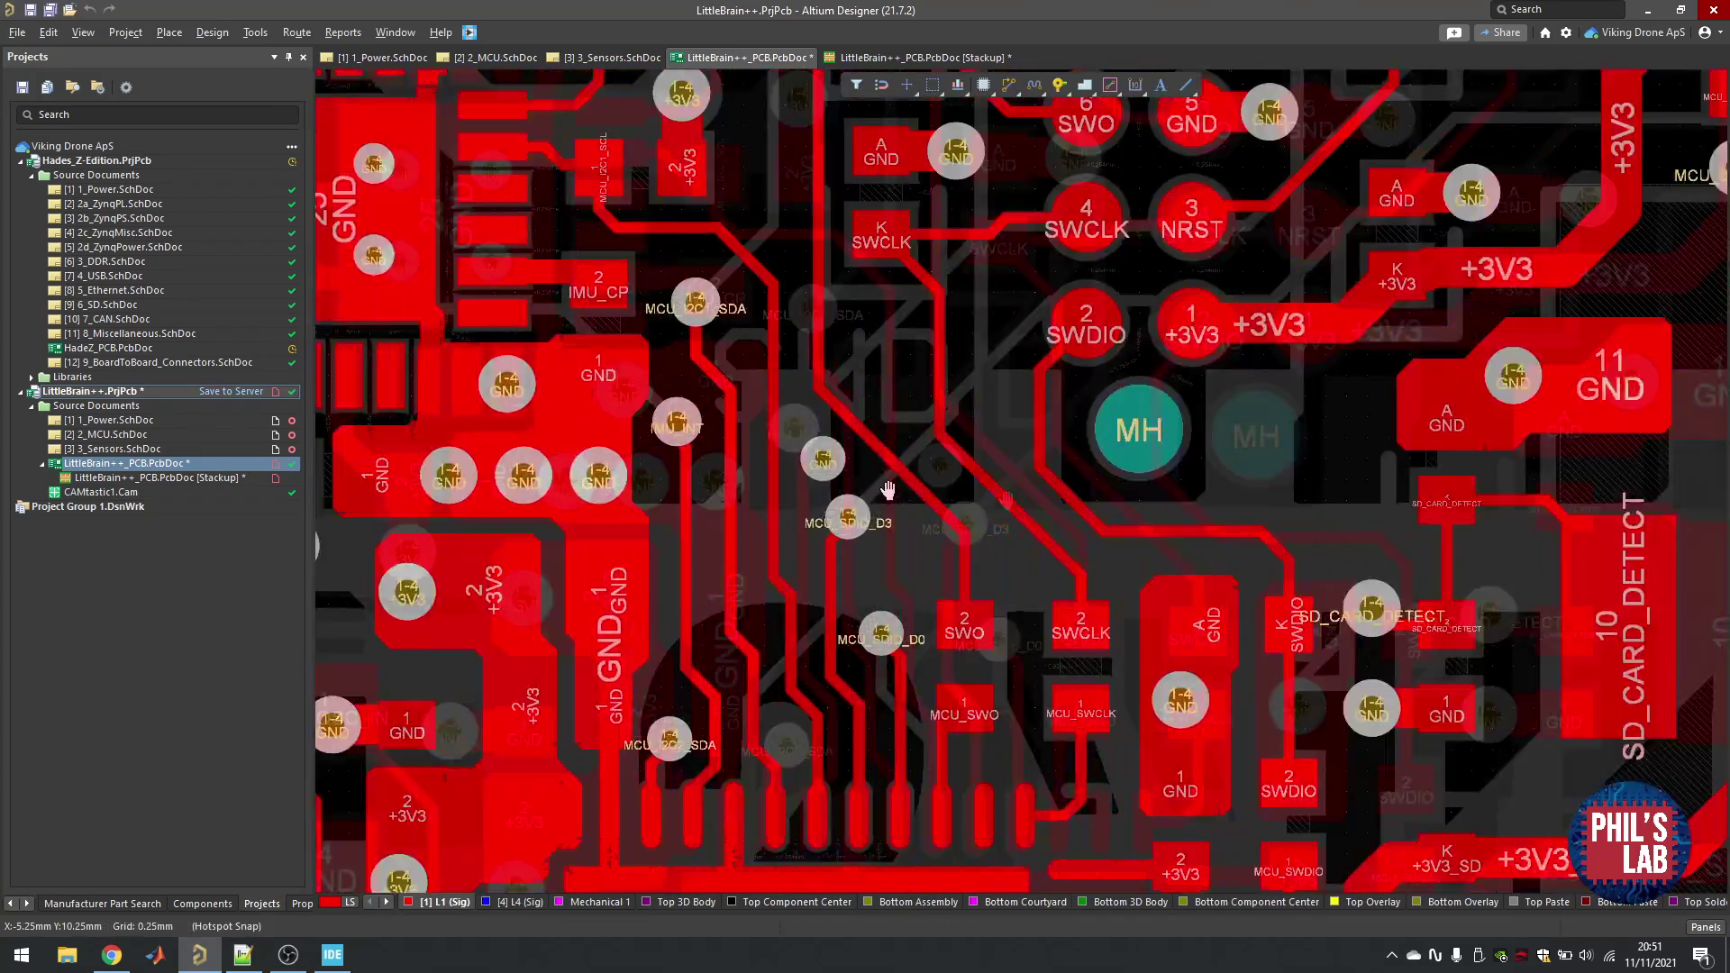
pyautogui.keyDown('ctrl'); pyautogui.scroll(-5, 993, 494); pyautogui.keyUp('ctrl')
pyautogui.keyDown('ctrl'); pyautogui.scroll(2, 946, 513); pyautogui.keyUp('ctrl')
pyautogui.keyDown('ctrl'); pyautogui.scroll(2, 910, 530); pyautogui.keyUp('ctrl')
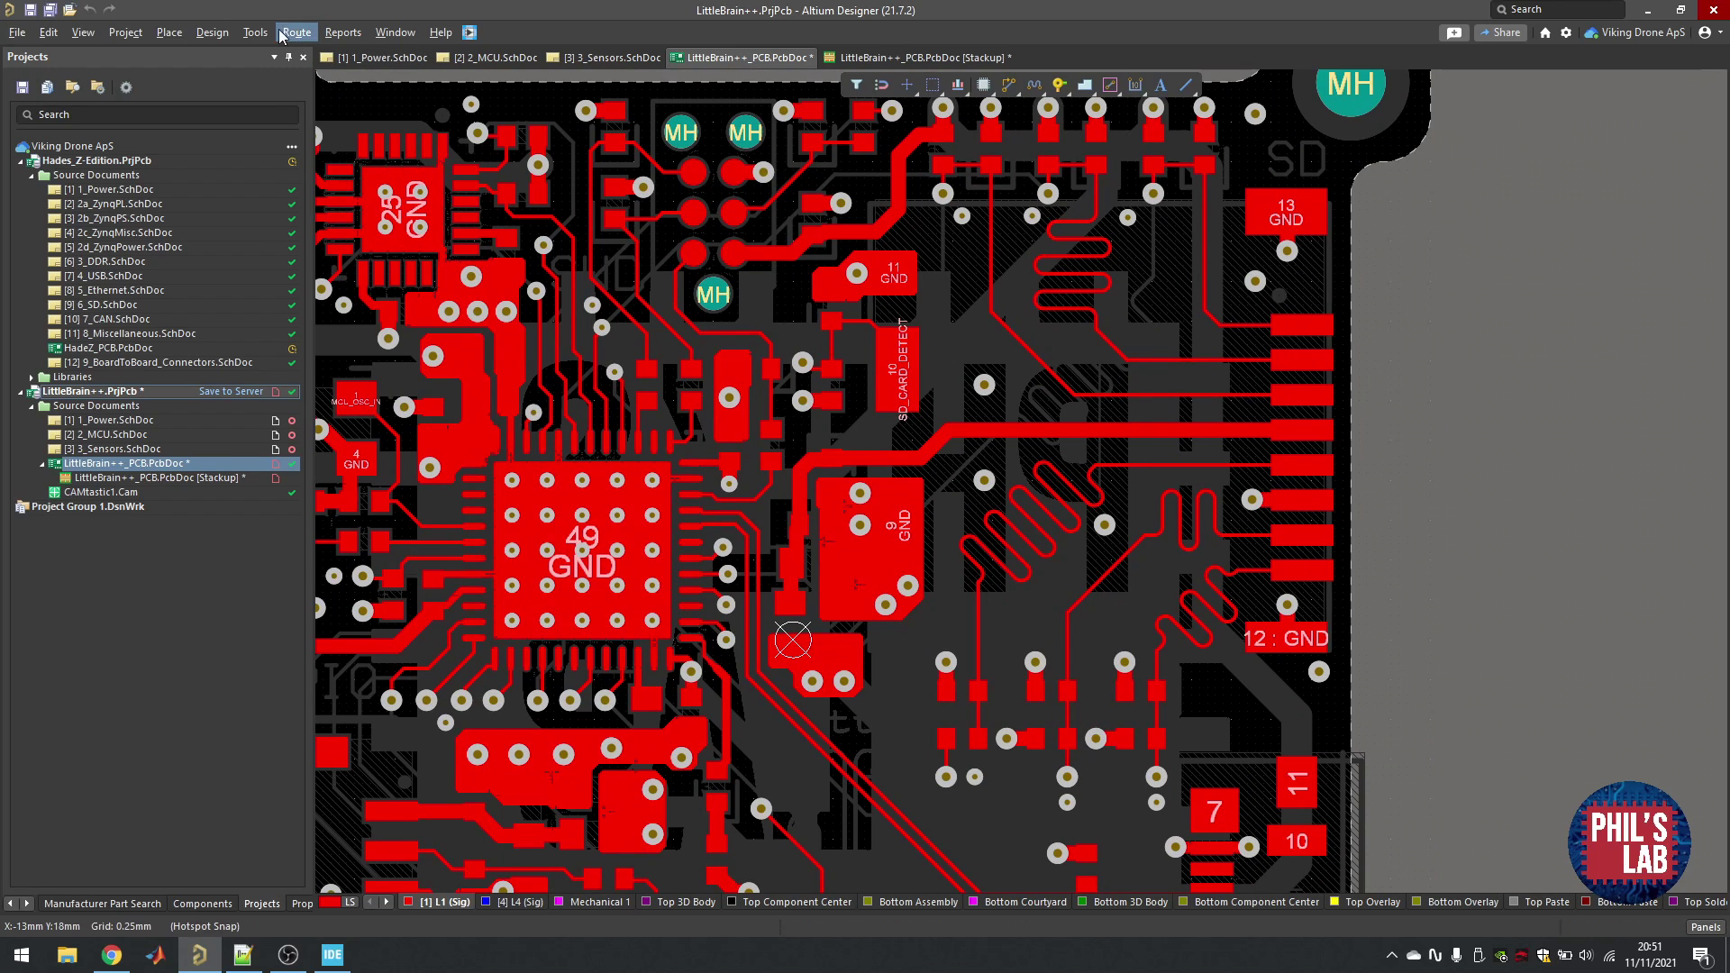
pyautogui.click(292, 34)
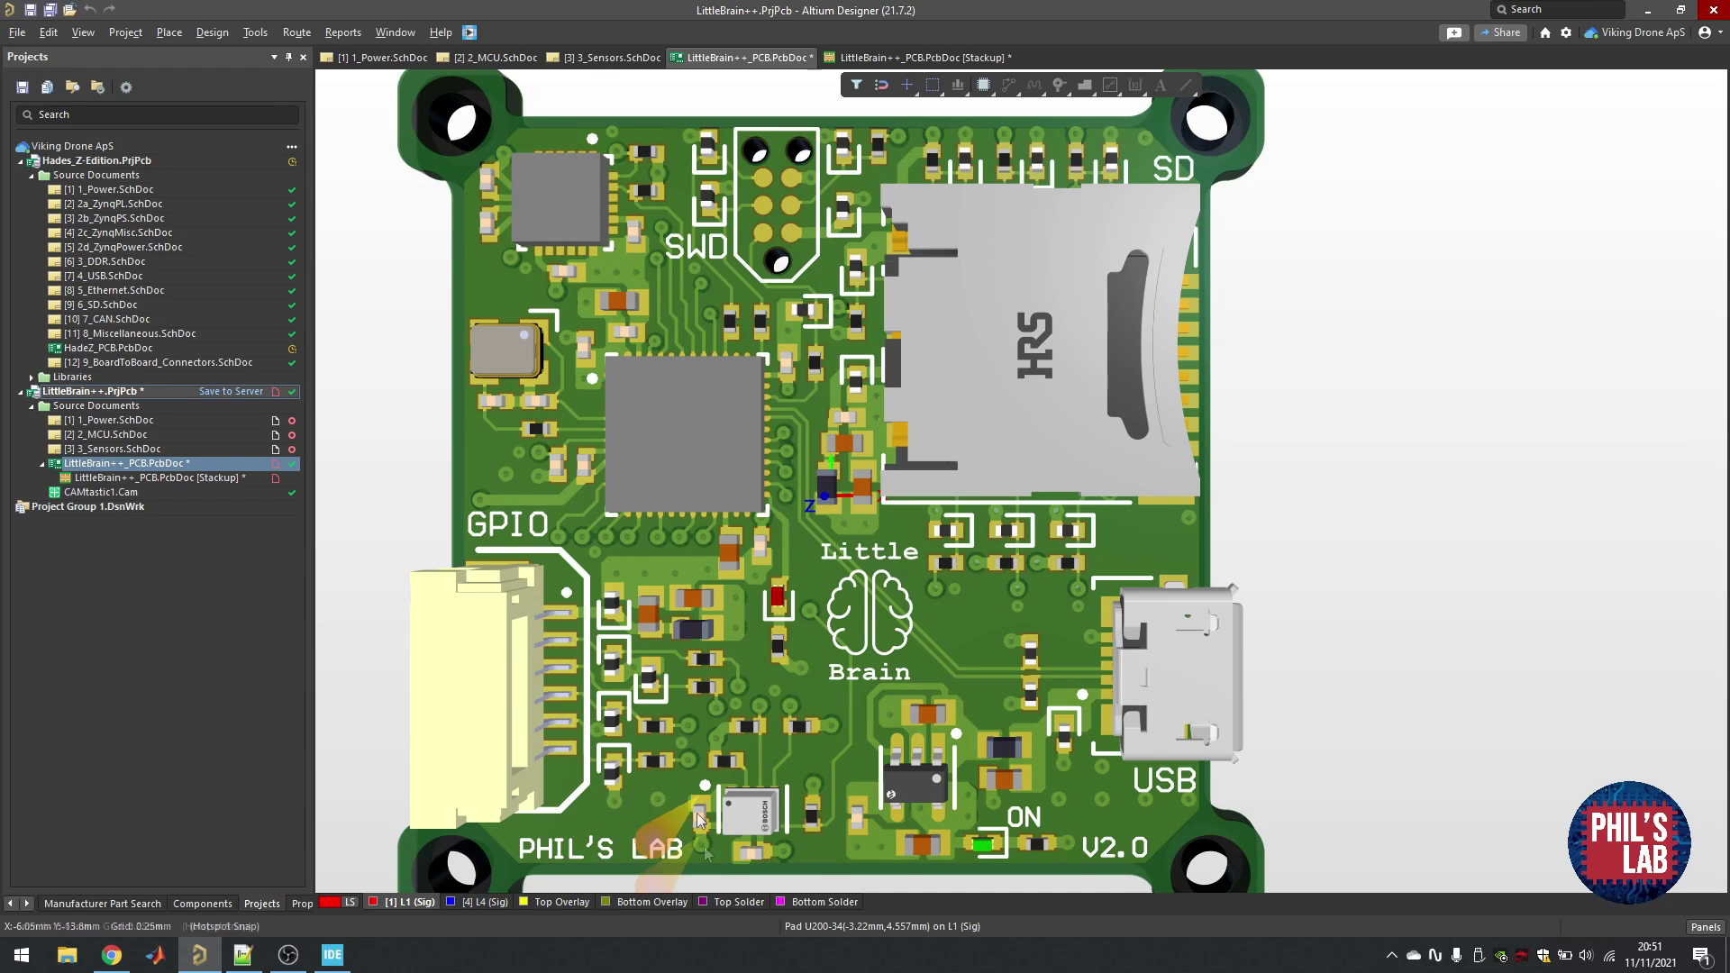
pyautogui.scroll(-2, 815, 779)
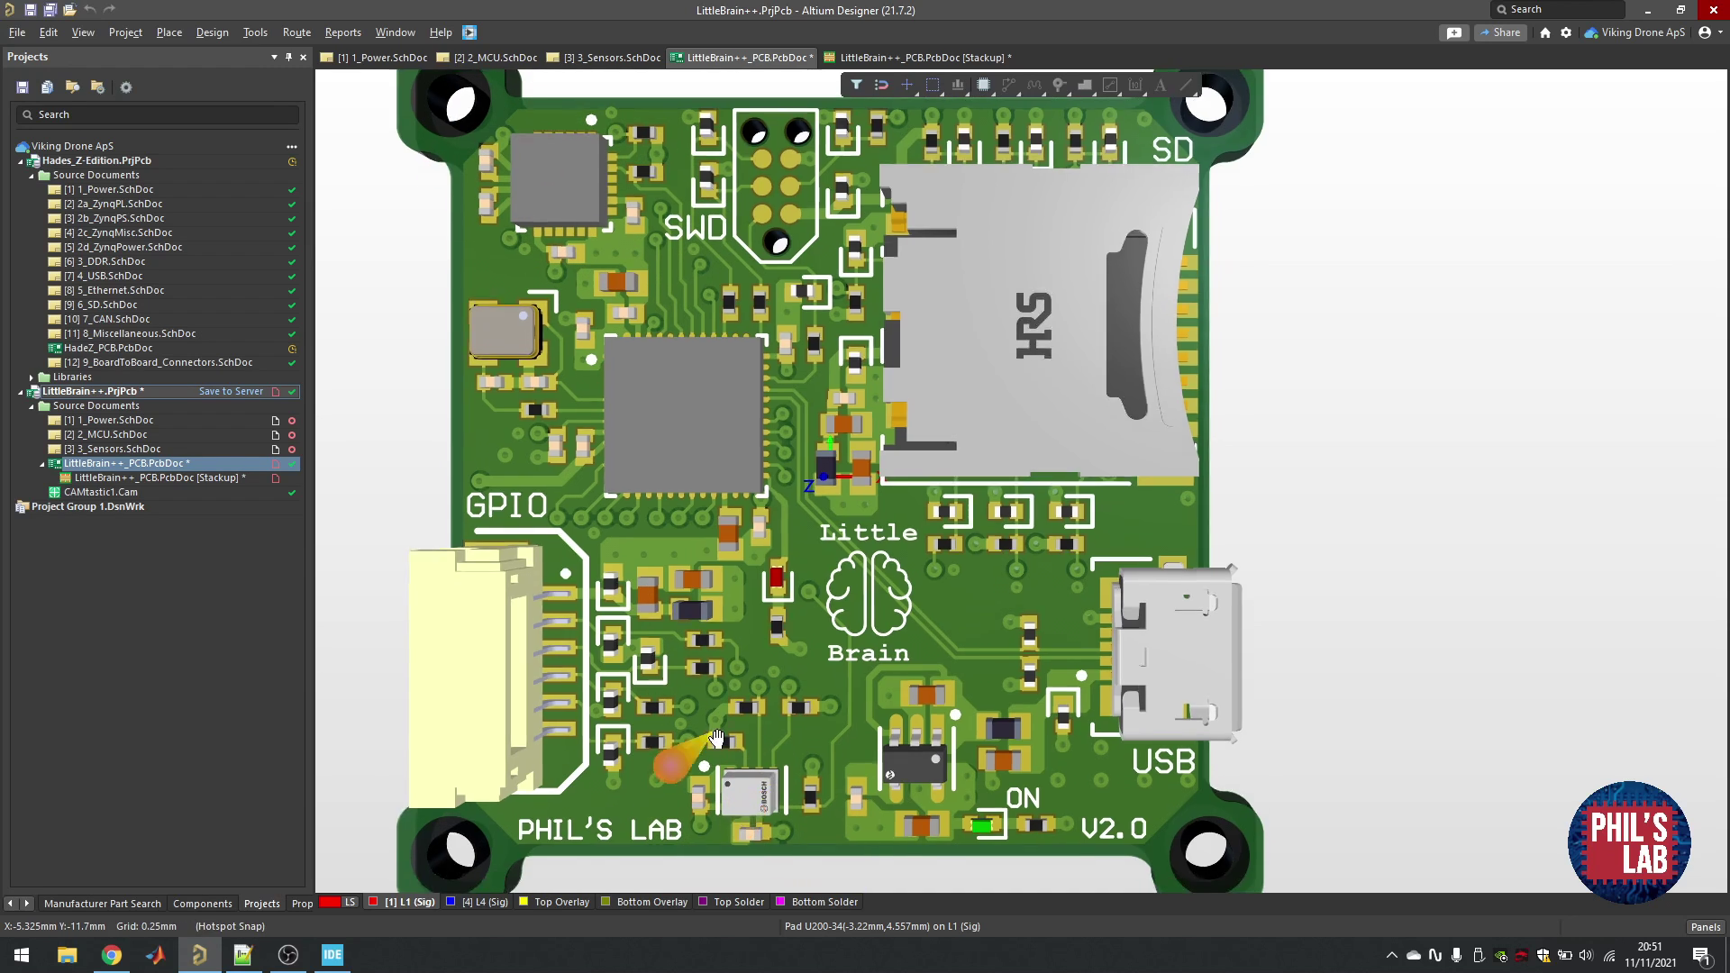
pyautogui.keyDown('ctrl'); pyautogui.scroll(4, 721, 780); pyautogui.keyUp('ctrl')
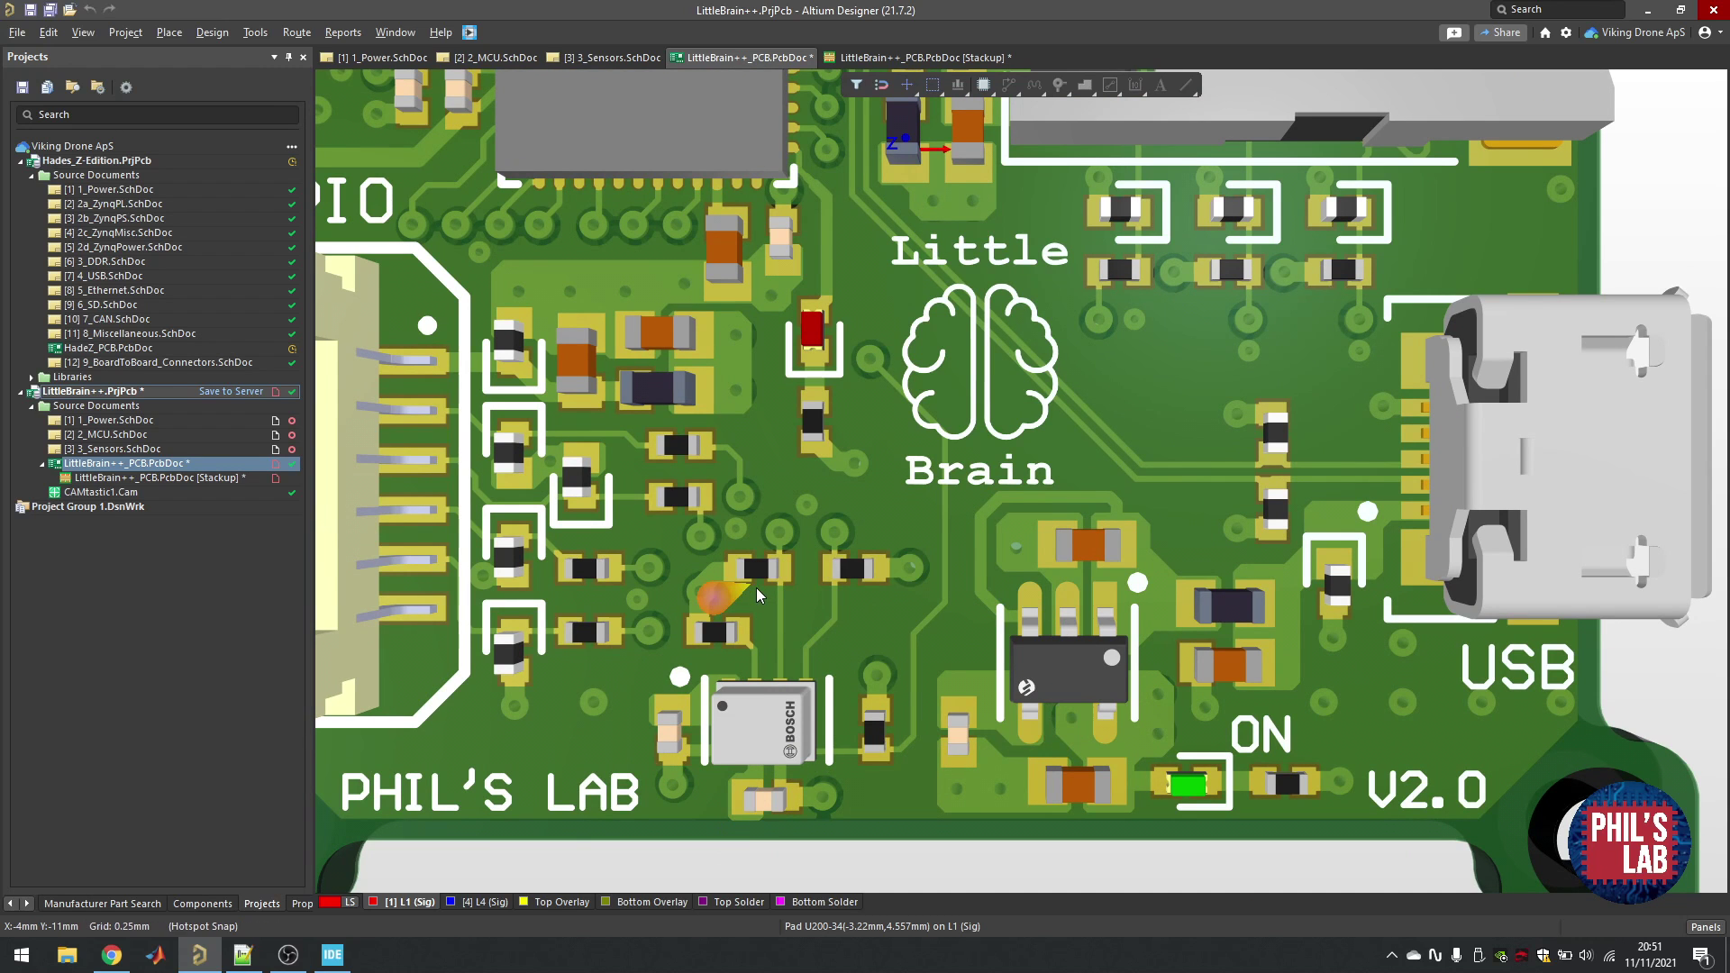
pyautogui.moveTo(781, 651); pyautogui.dragTo(814, 612, button='right')
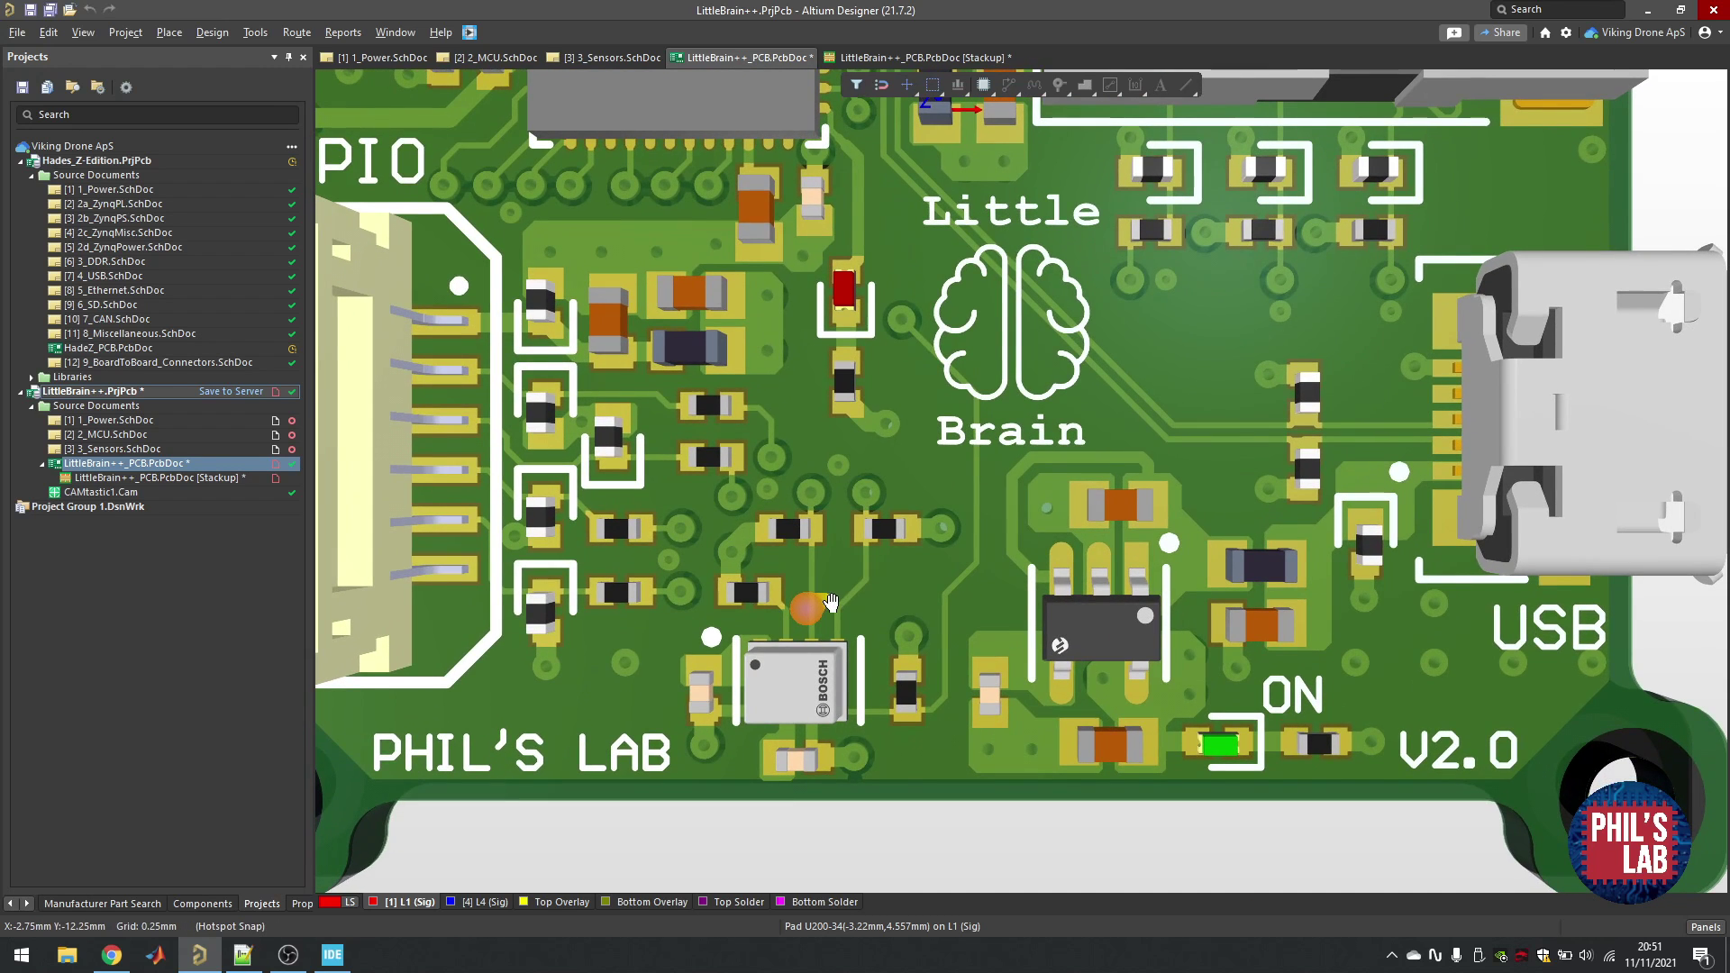
pyautogui.press('2')
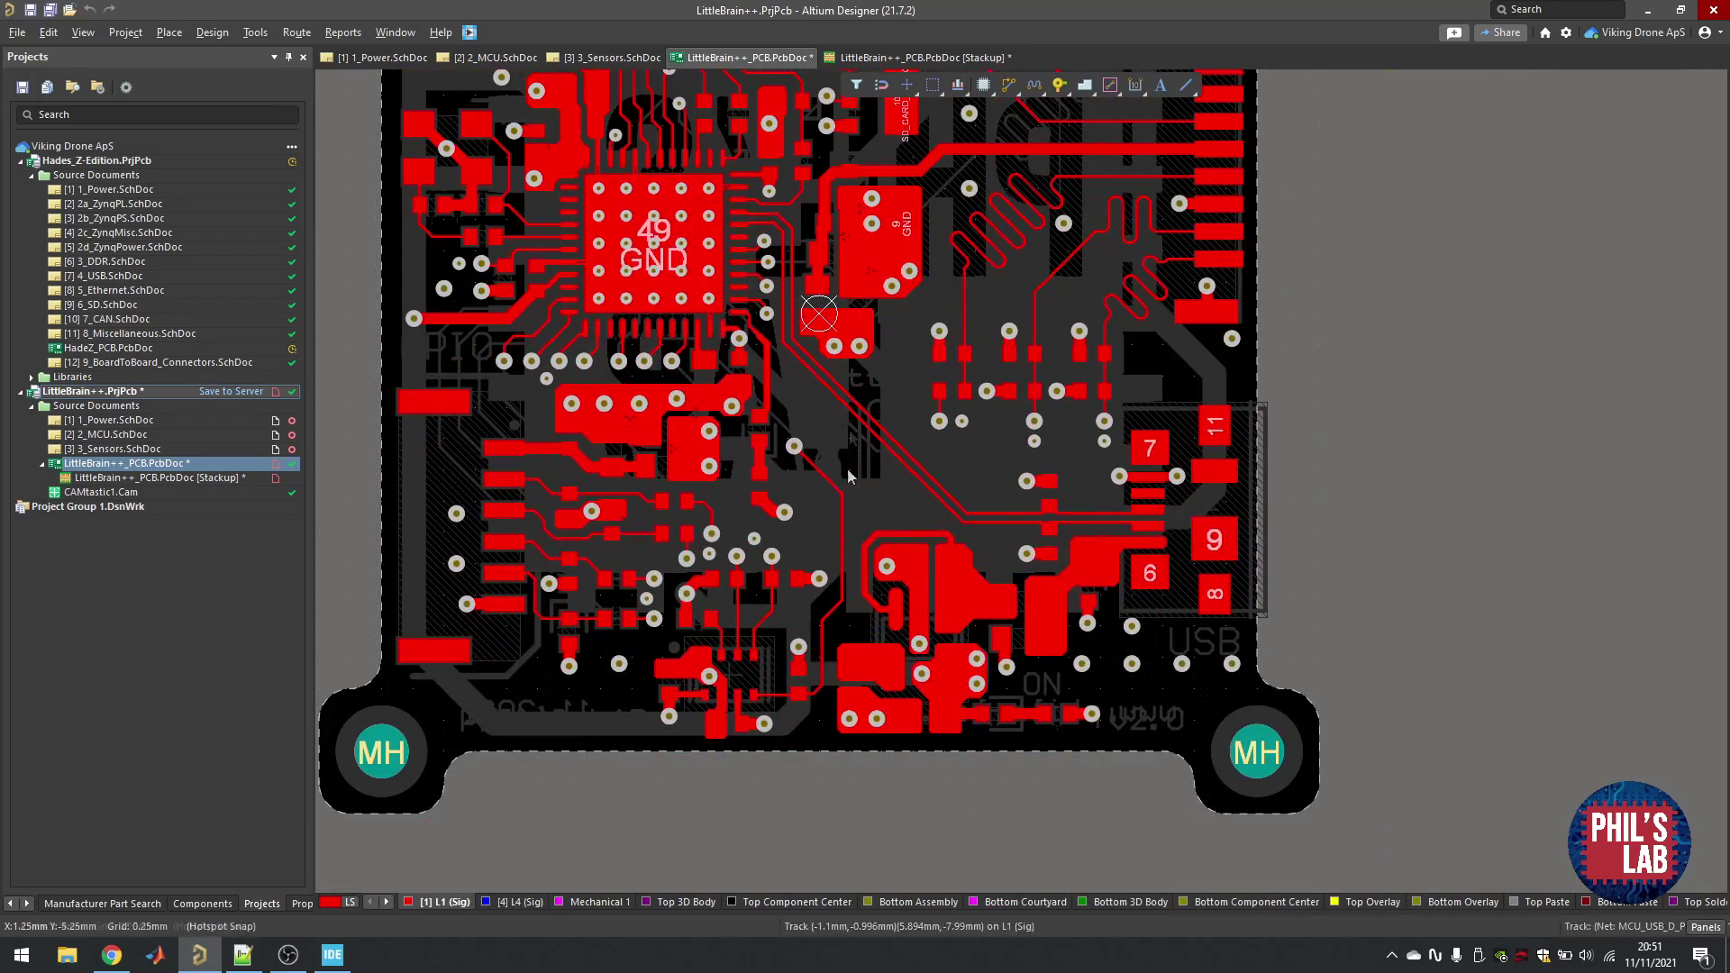
# - Zoom in on the board's 2D layout
pyautogui.keyDown('ctrl'); pyautogui.scroll(4, 771, 775); pyautogui.keyUp('ctrl')
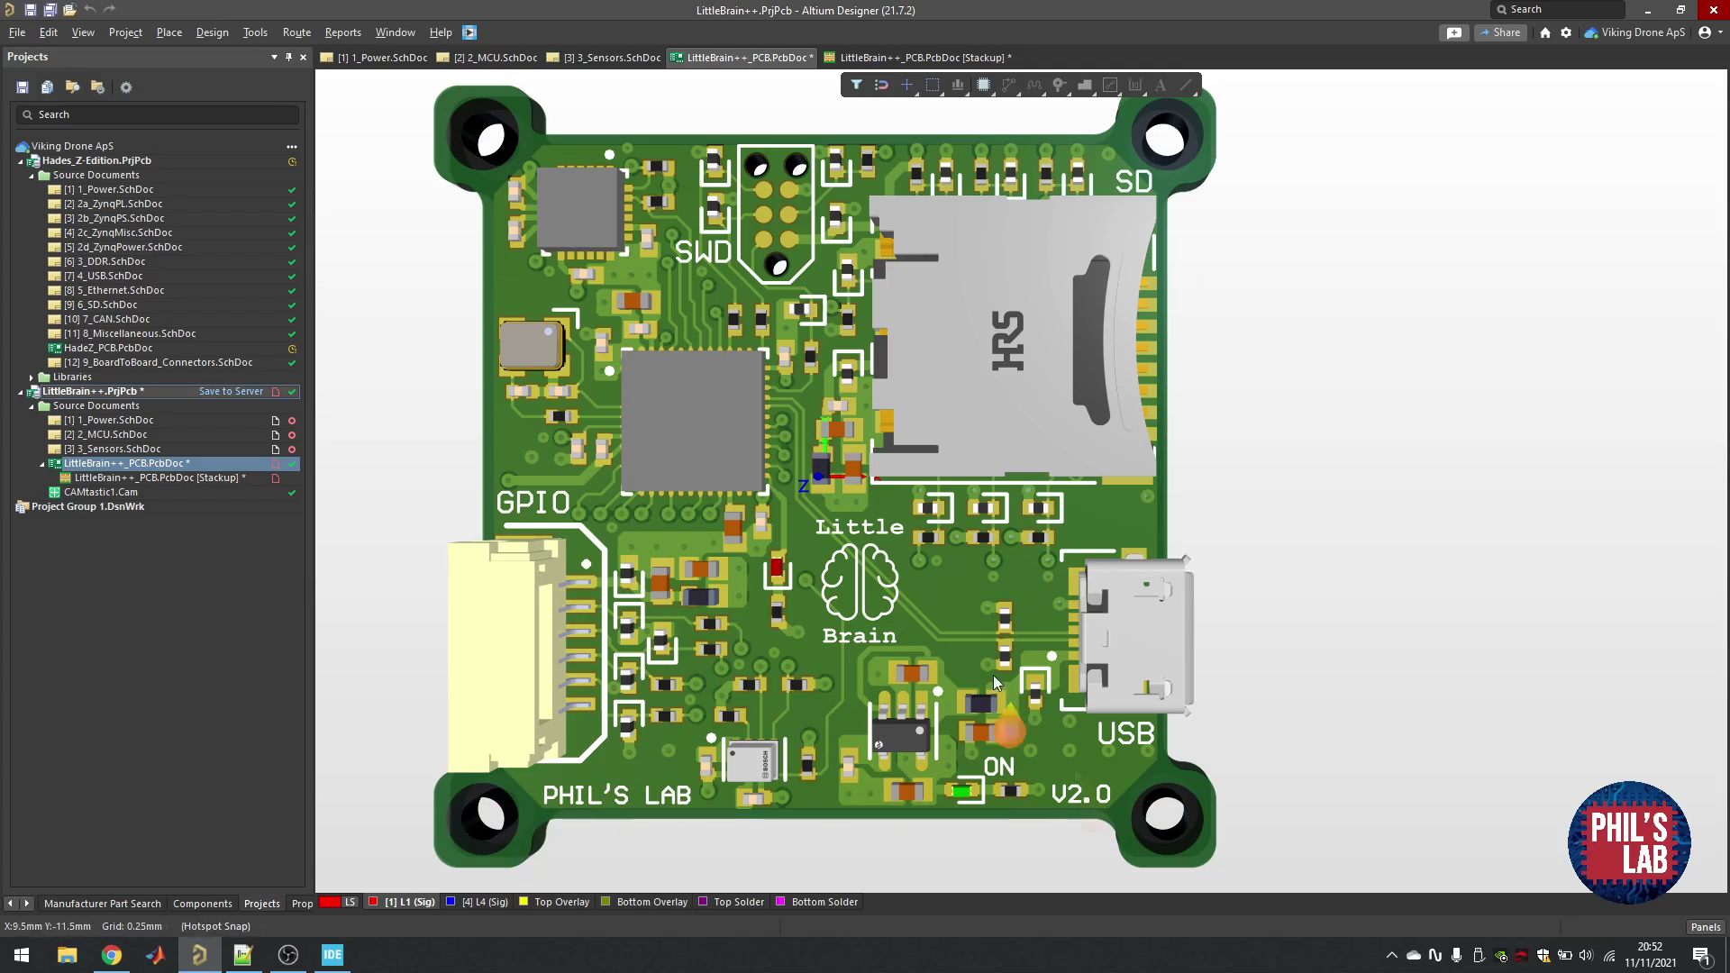
# - Flip the 3D board to check the PHIL'S LAB back-side artwork, then return to 2D layer view
pyautogui.keyDown('shift'); pyautogui.moveTo(1029, 544); pyautogui.dragTo(711, 502, button='right'); pyautogui.keyUp('shift')
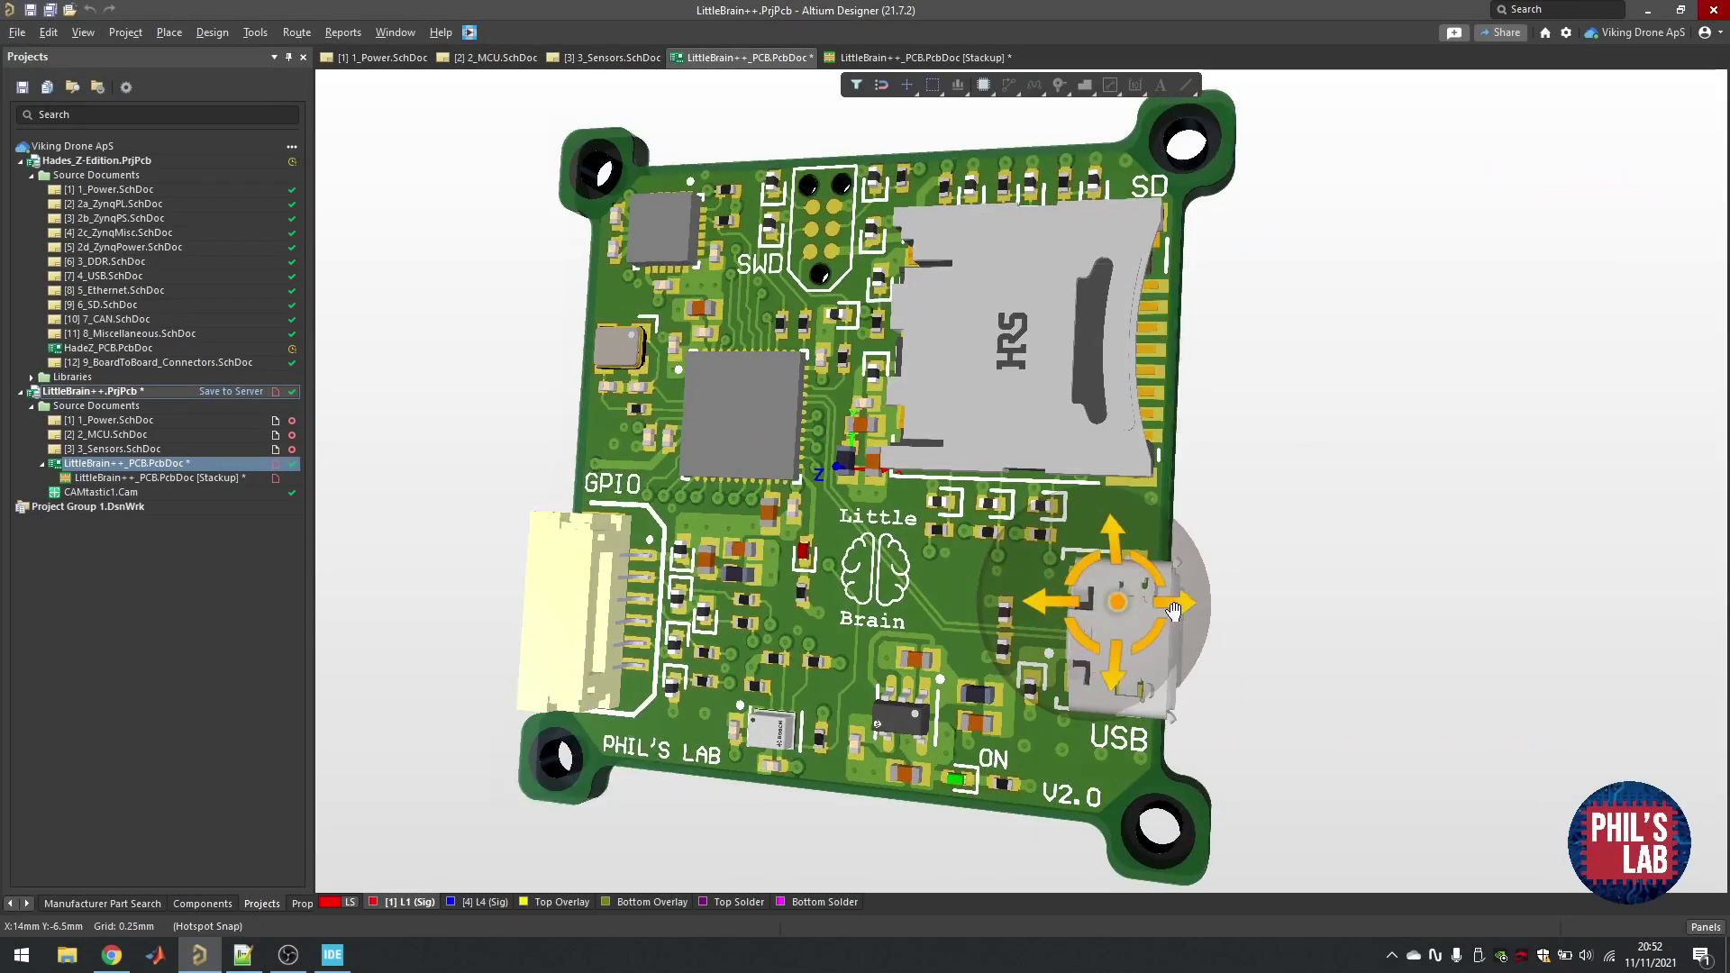
pyautogui.keyDown('shift'); pyautogui.moveTo(1173, 611); pyautogui.dragTo(1193, 605, button='right'); pyautogui.keyUp('shift')
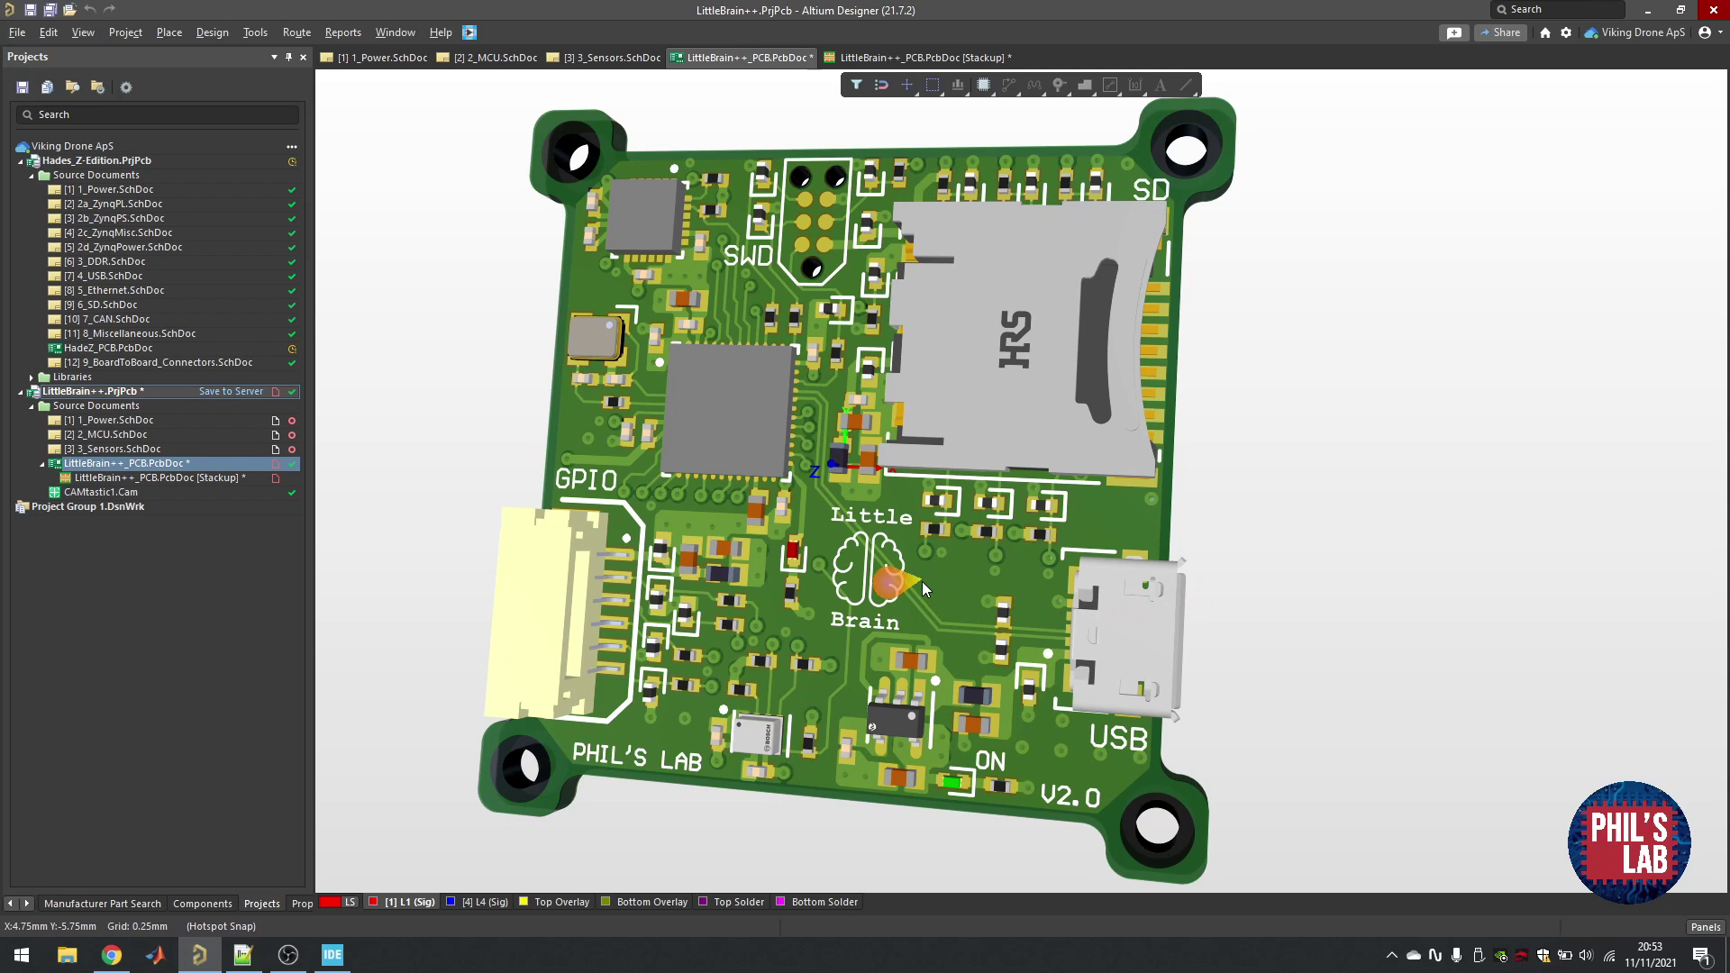
pyautogui.click(262, 33)
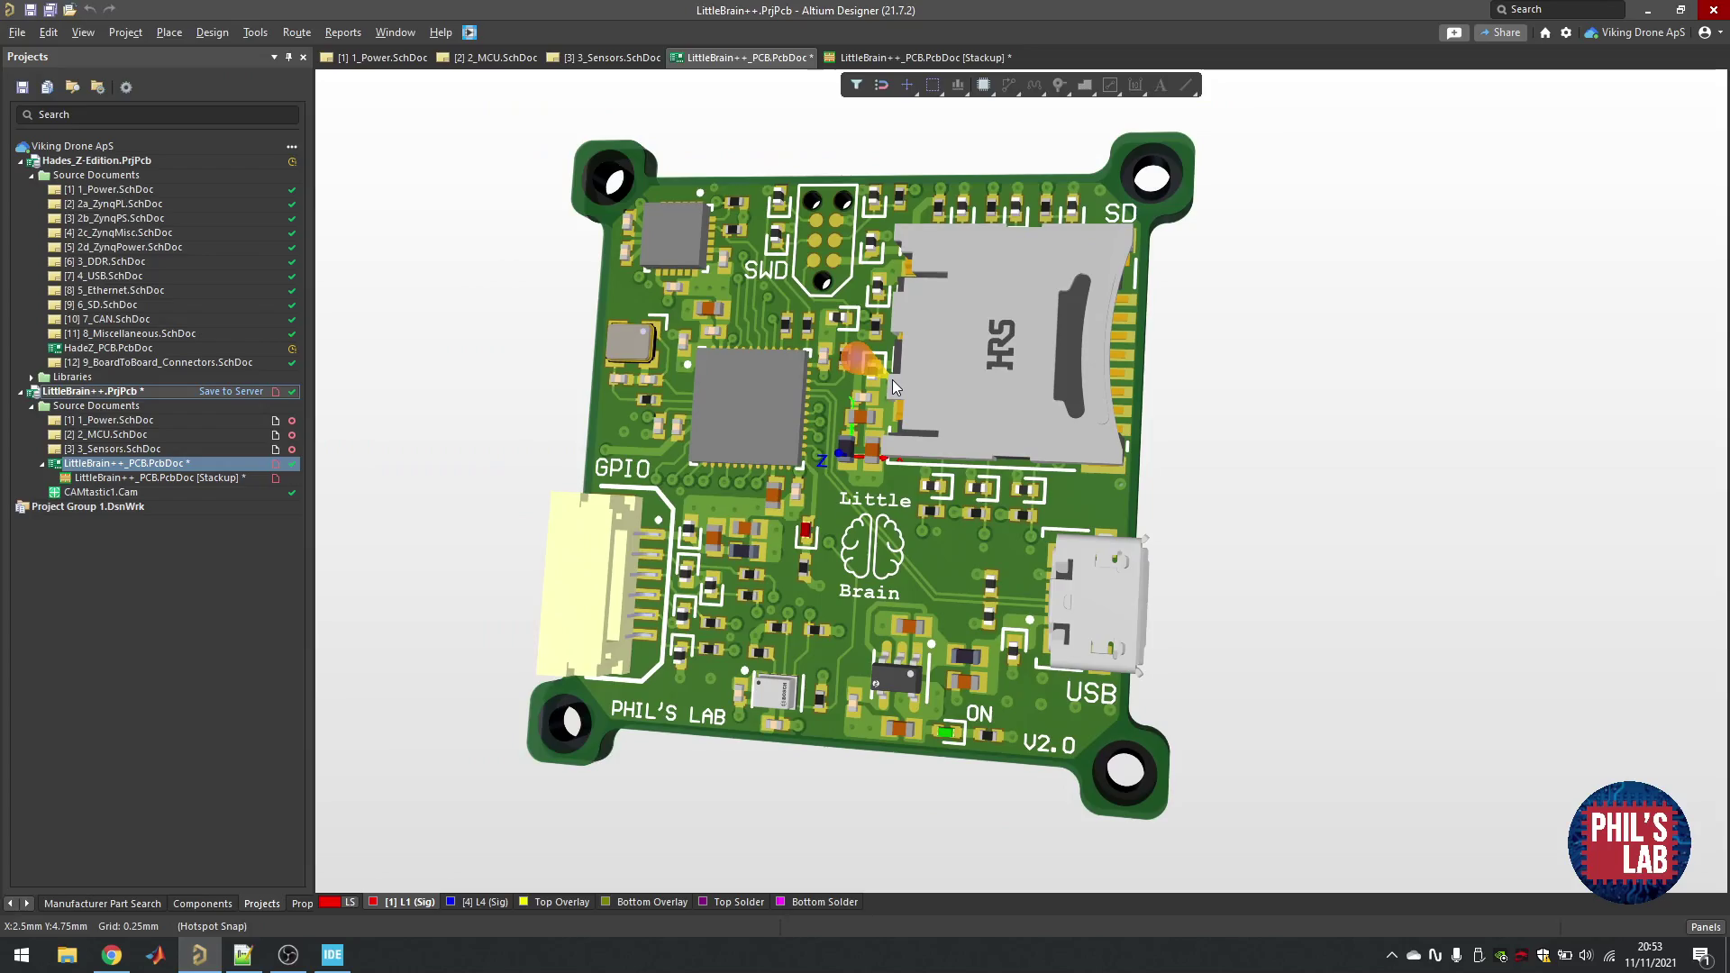
pyautogui.press('2')
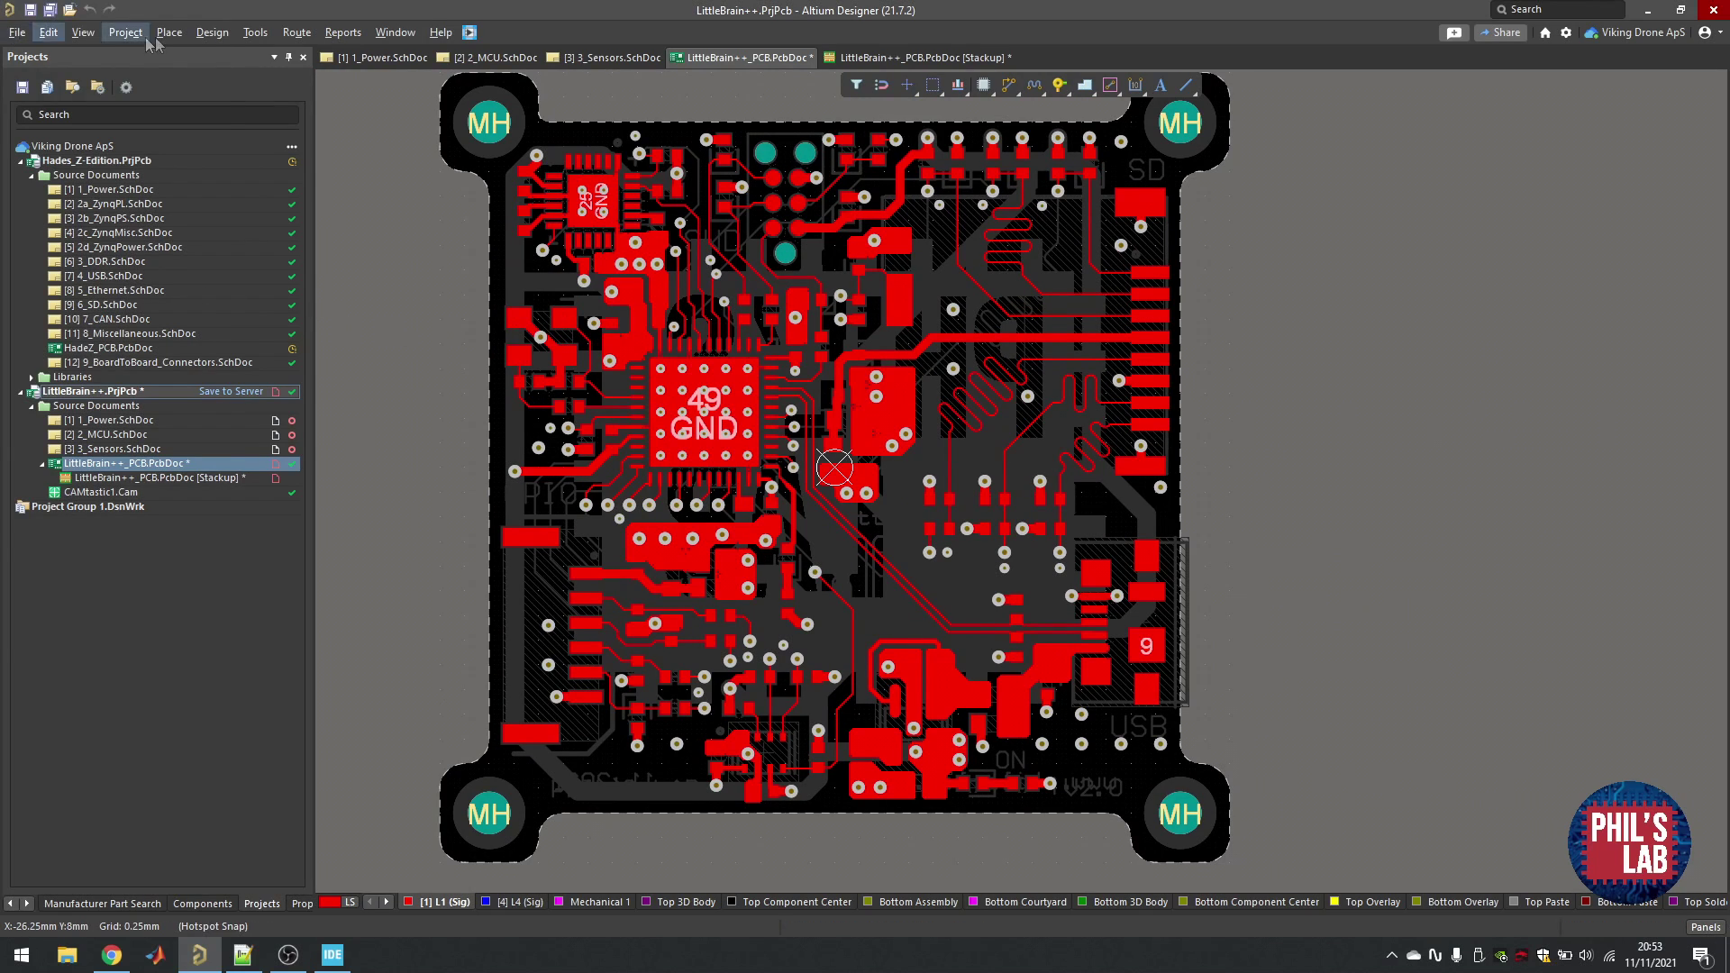
# - Review the Gerber X2 export setup's drill file settings and close it without changes
pyautogui.click(18, 32)
pyautogui.moveTo(152, 478)
pyautogui.click(306, 584)
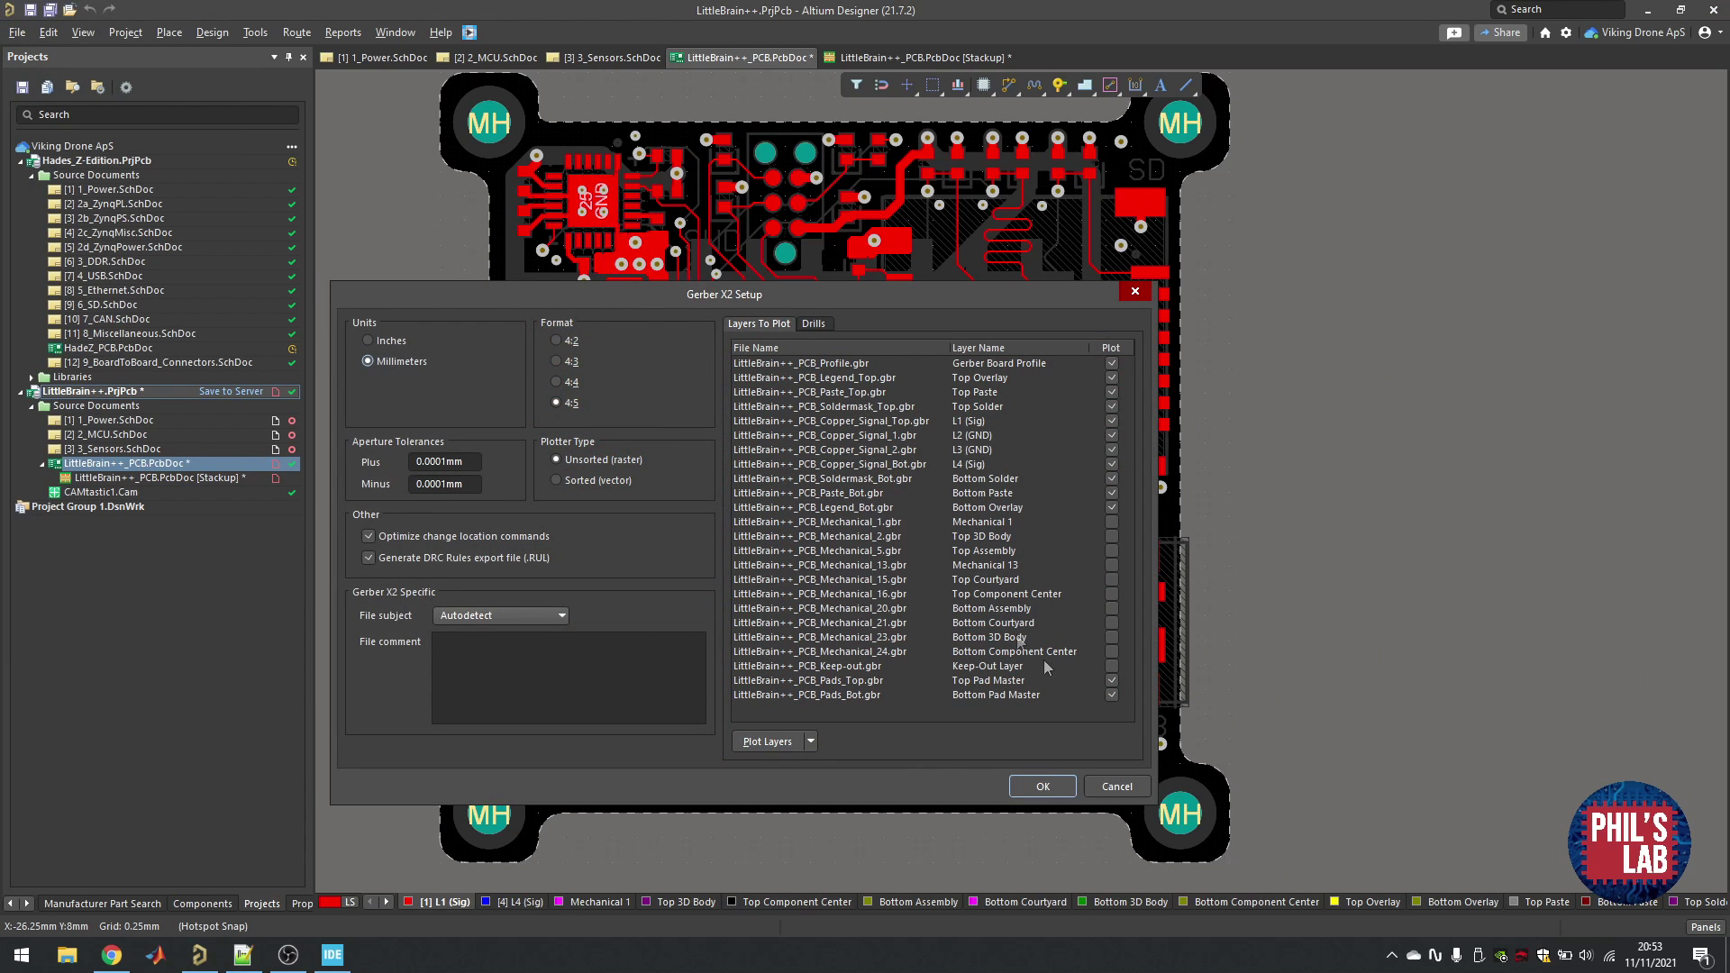
pyautogui.click(823, 322)
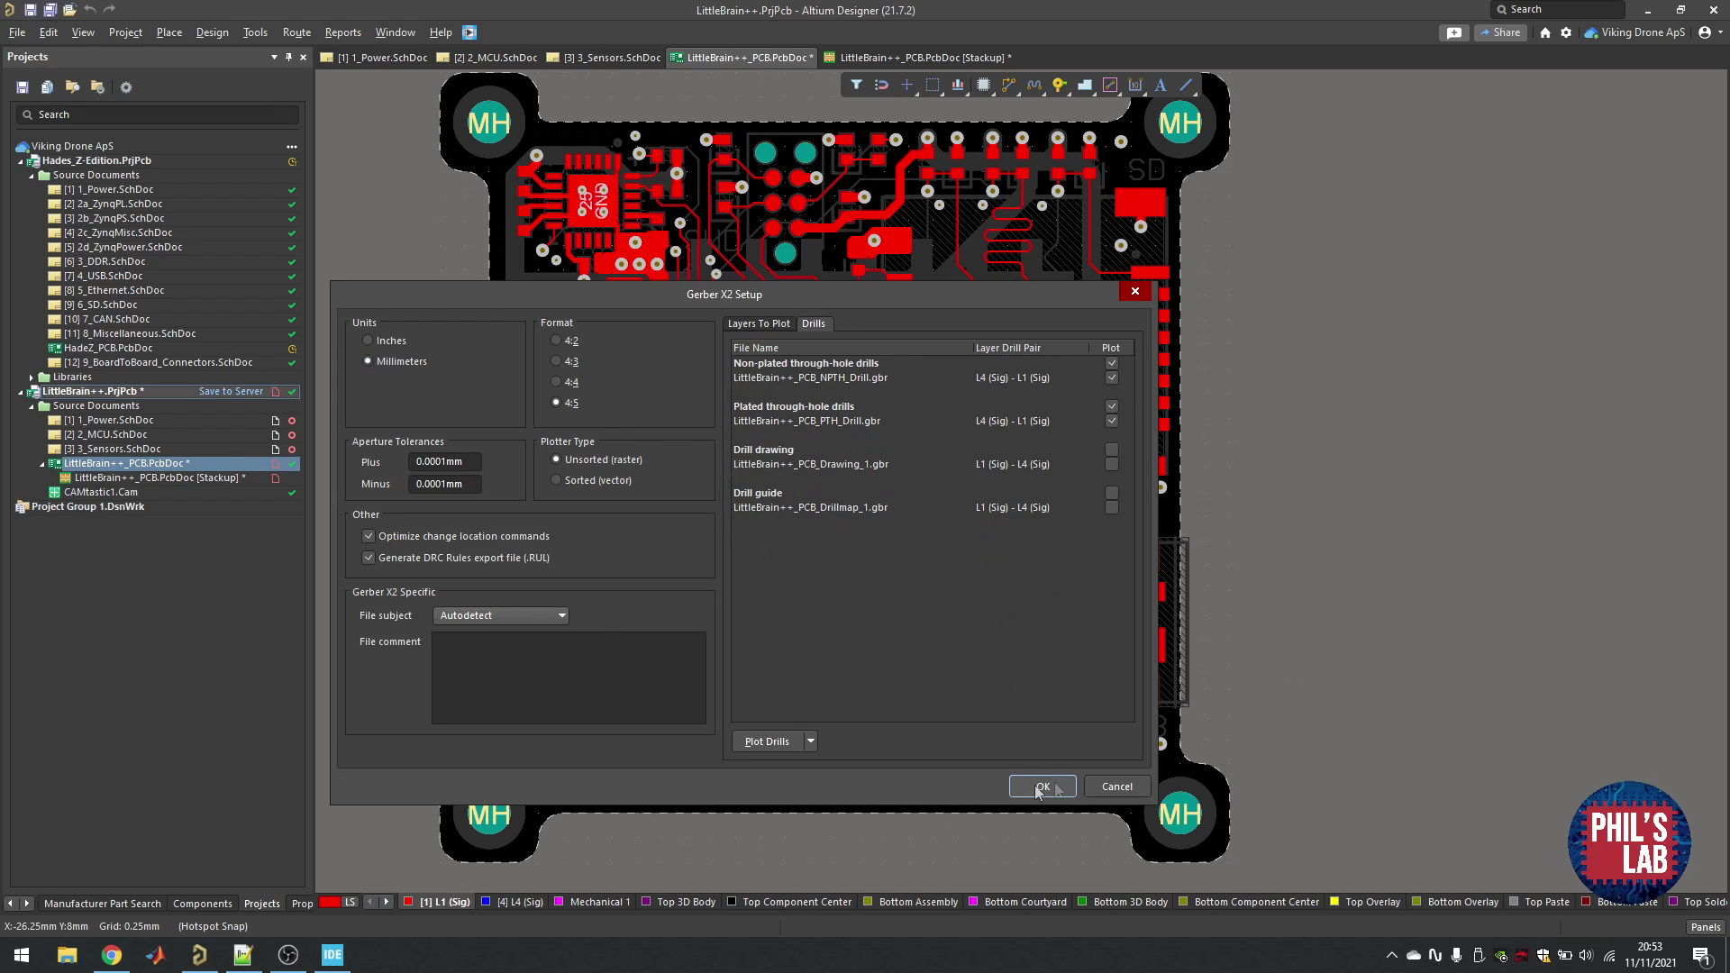
pyautogui.click(1116, 786)
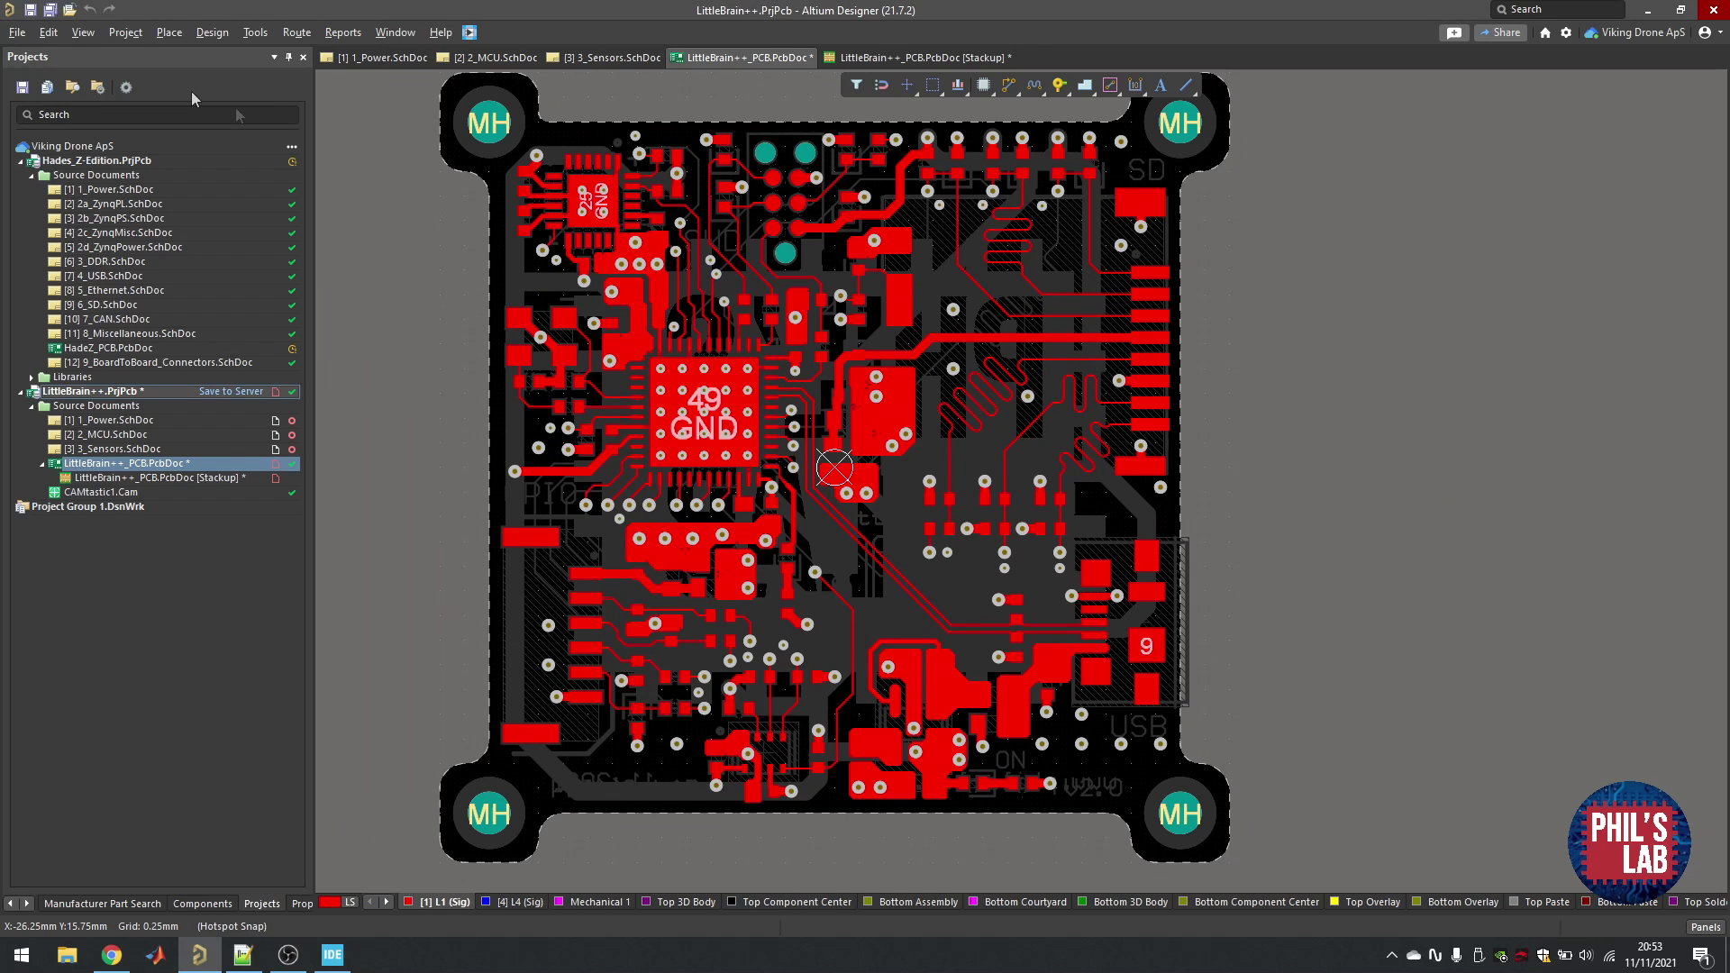
# - Generate the pick-and-place files and start the bill of materials report
pyautogui.click(15, 32)
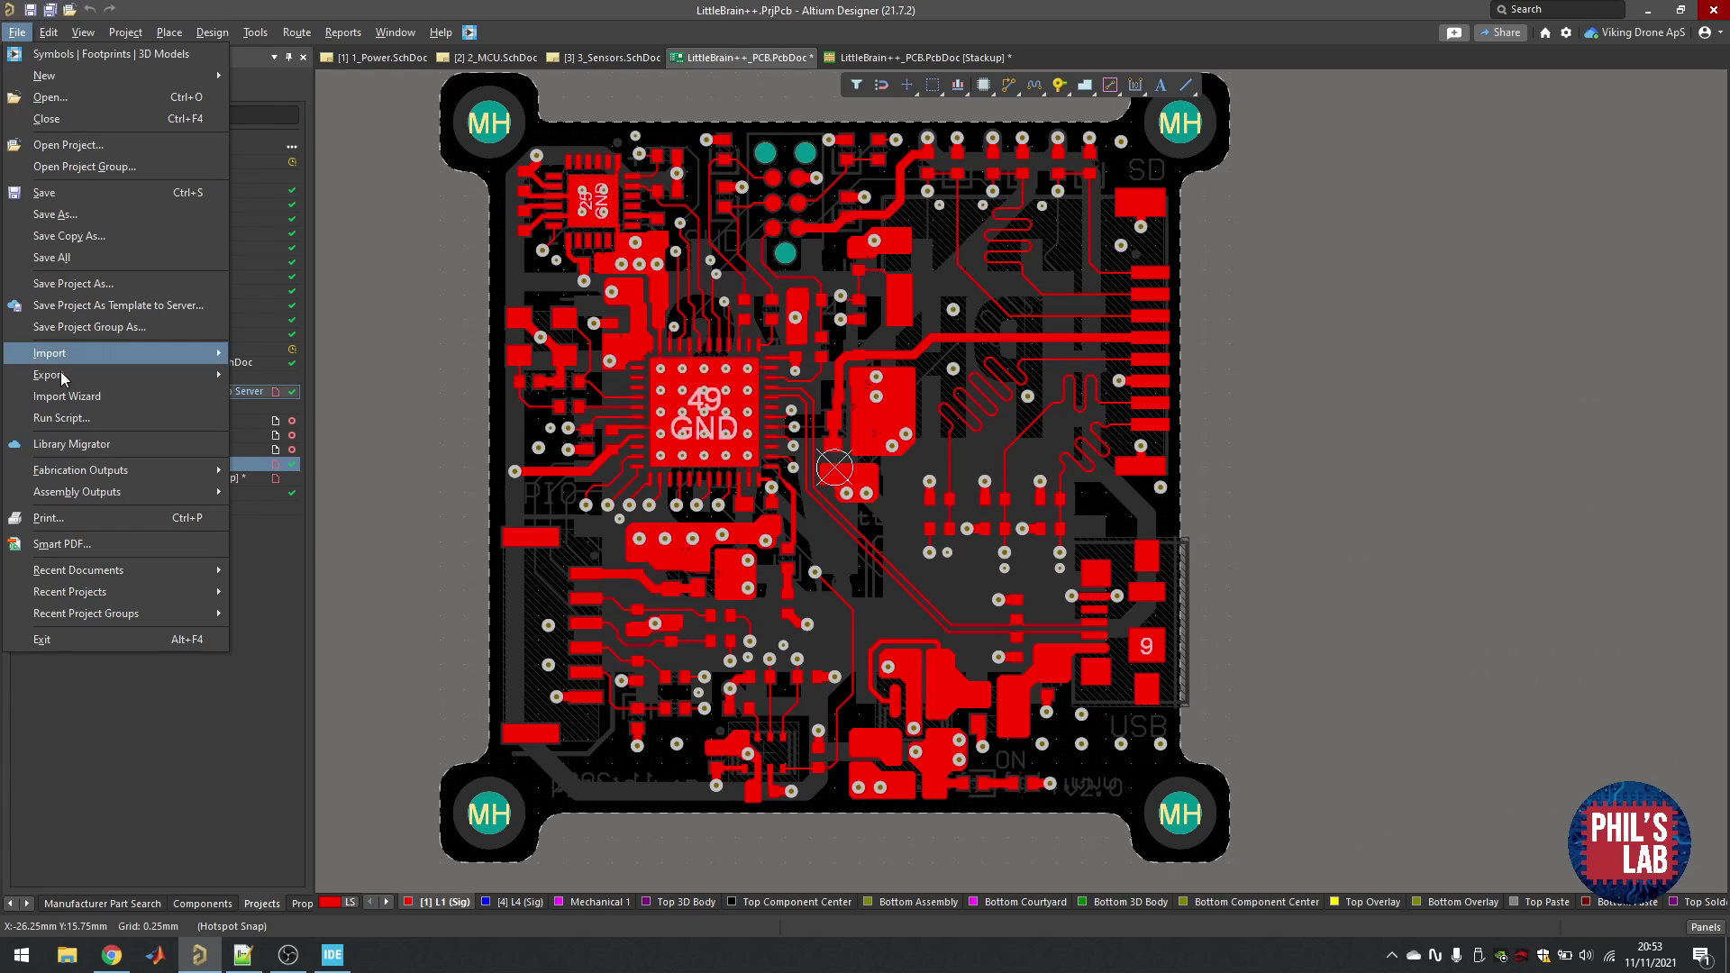
pyautogui.moveTo(99, 492)
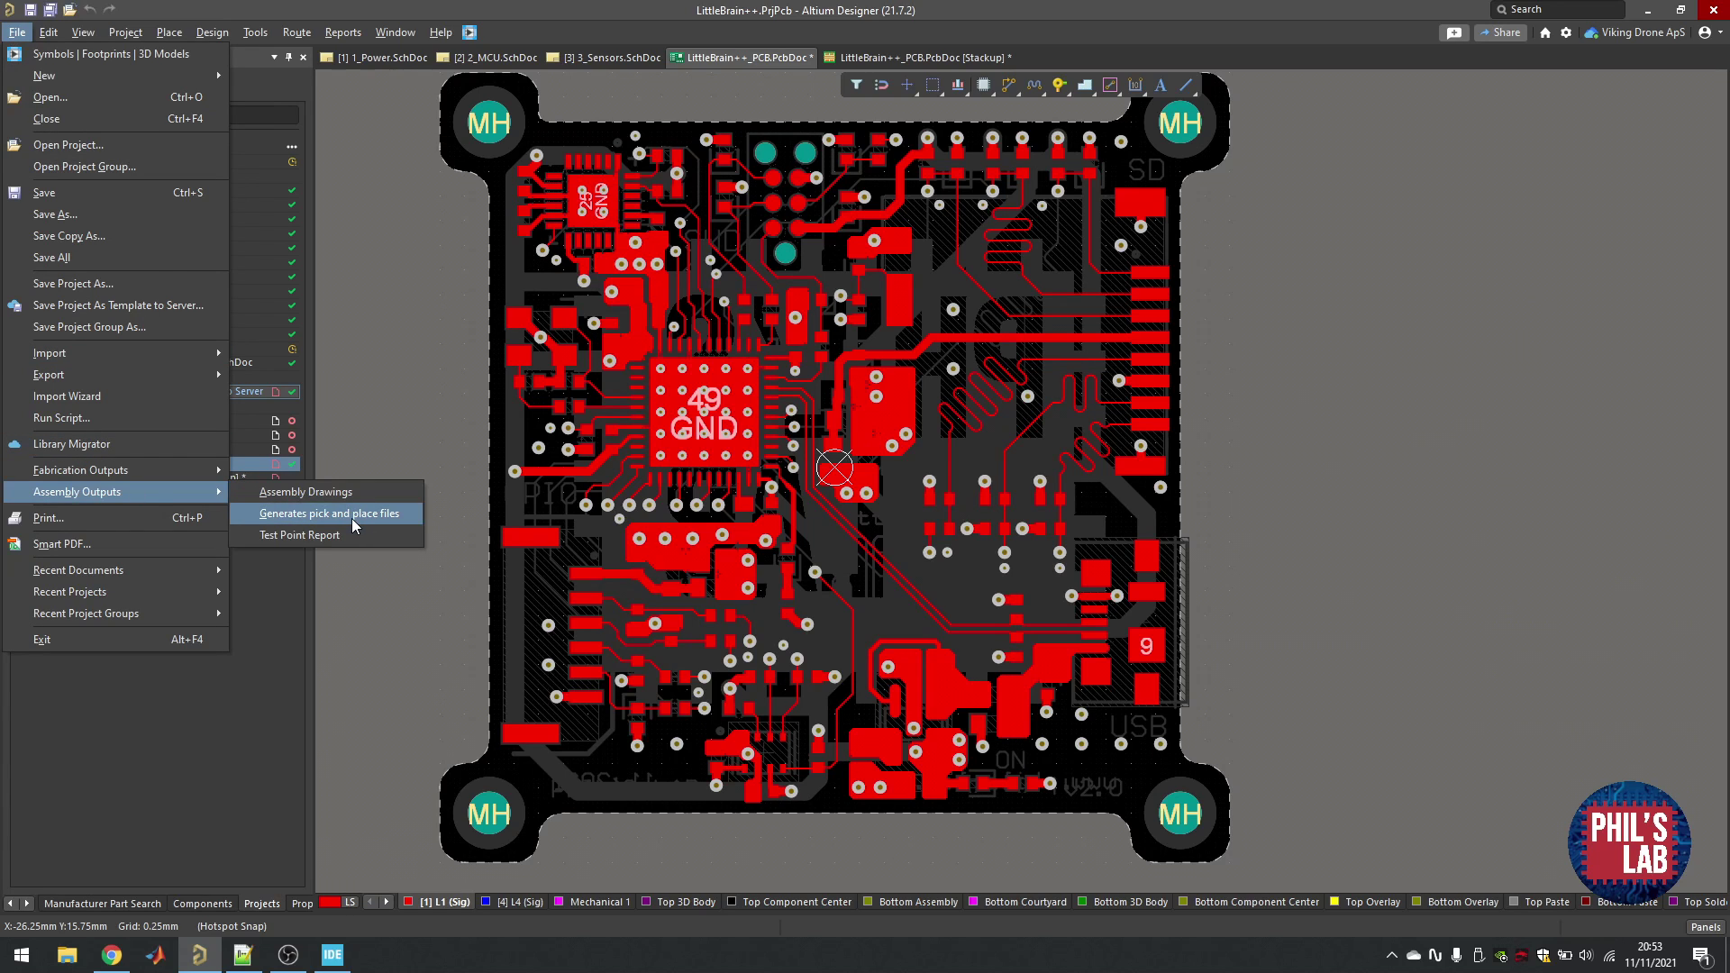
pyautogui.click(381, 517)
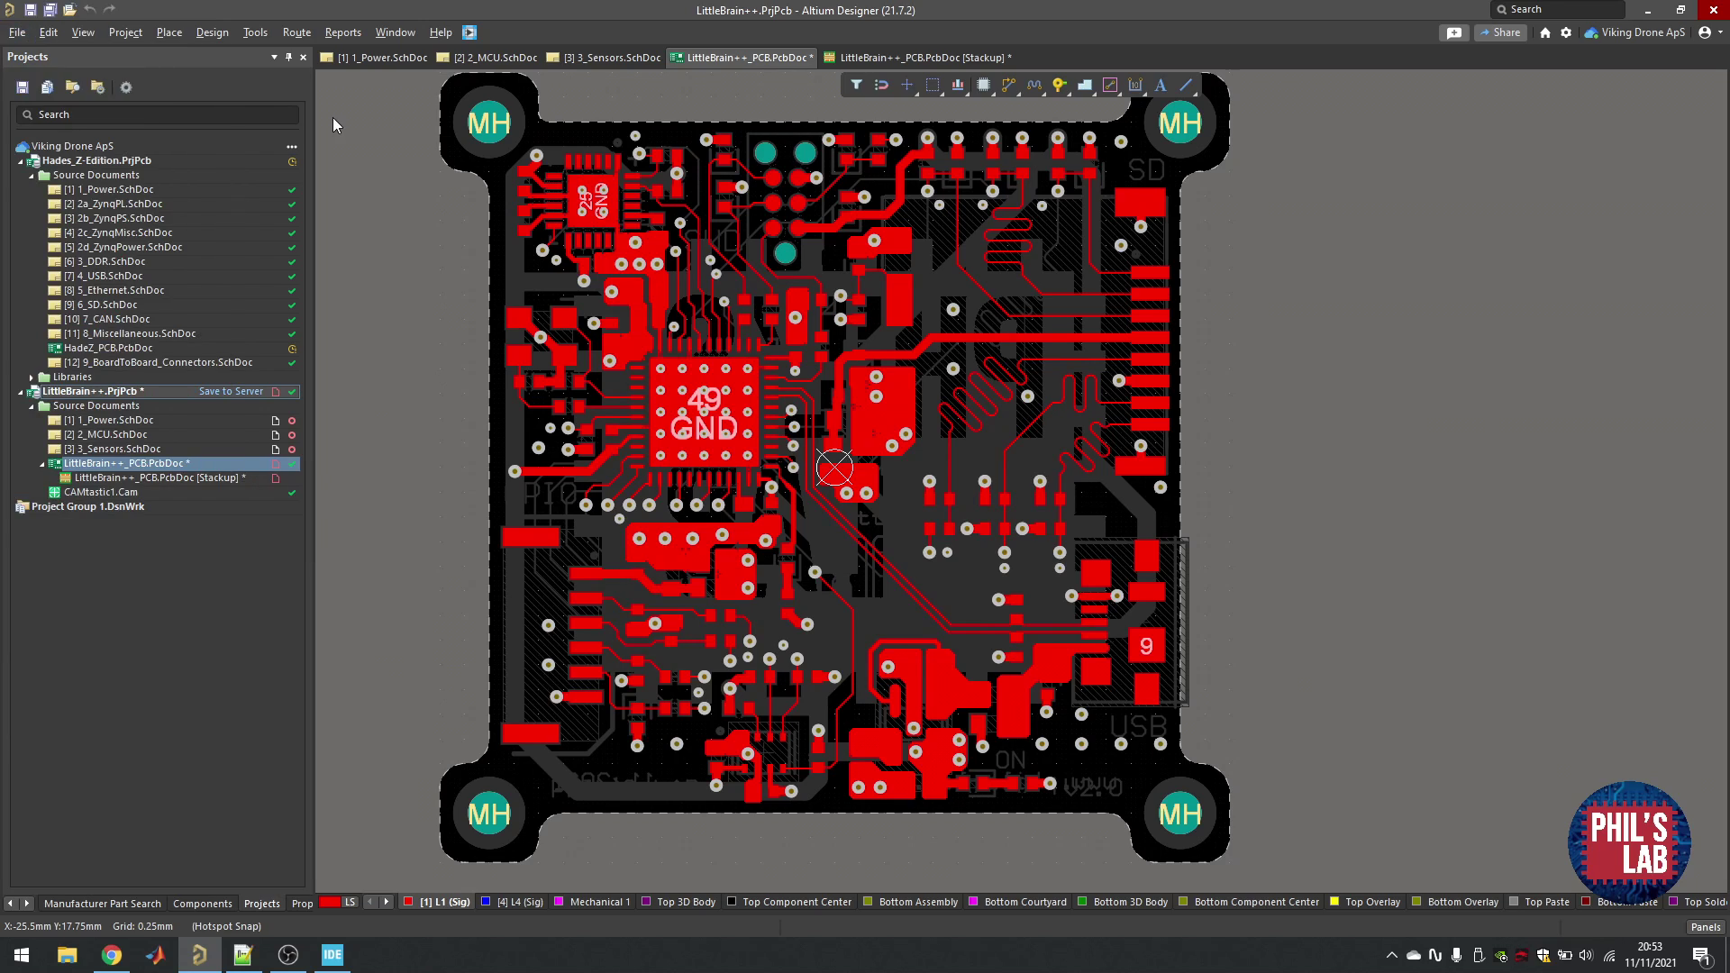
pyautogui.click(342, 32)
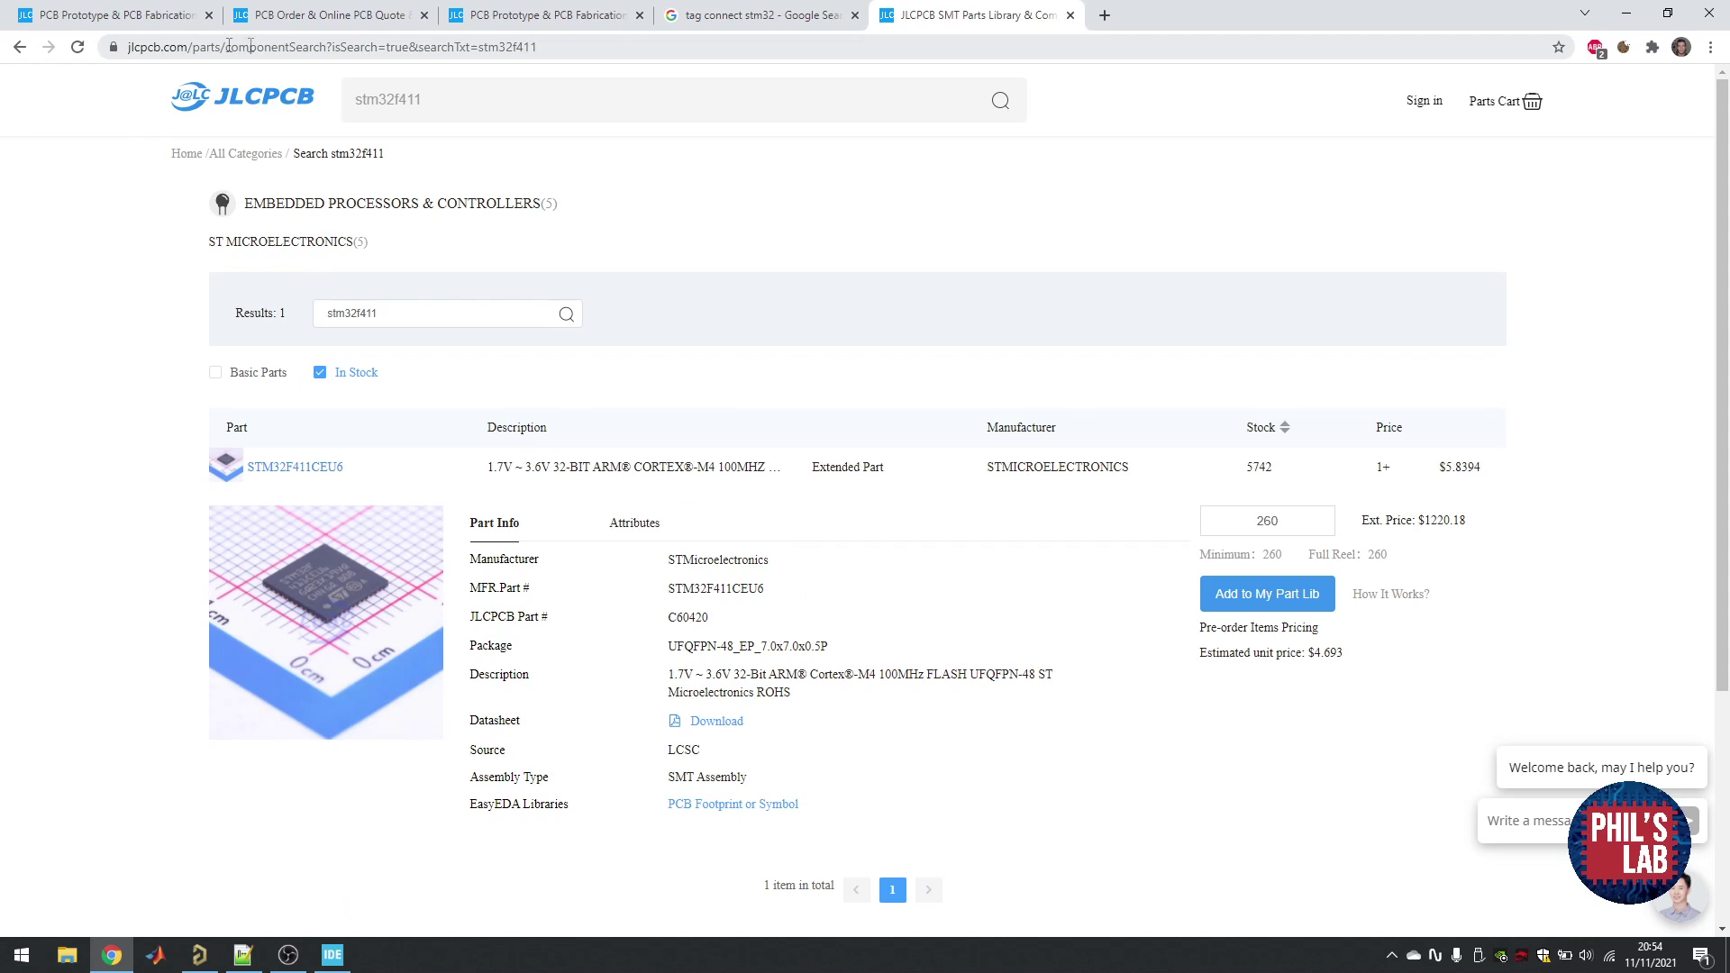
# - Select the STM32F411CEU6's JLCPCB part number C60420 in the search results
pyautogui.moveTo(720, 622); pyautogui.dragTo(669, 618)
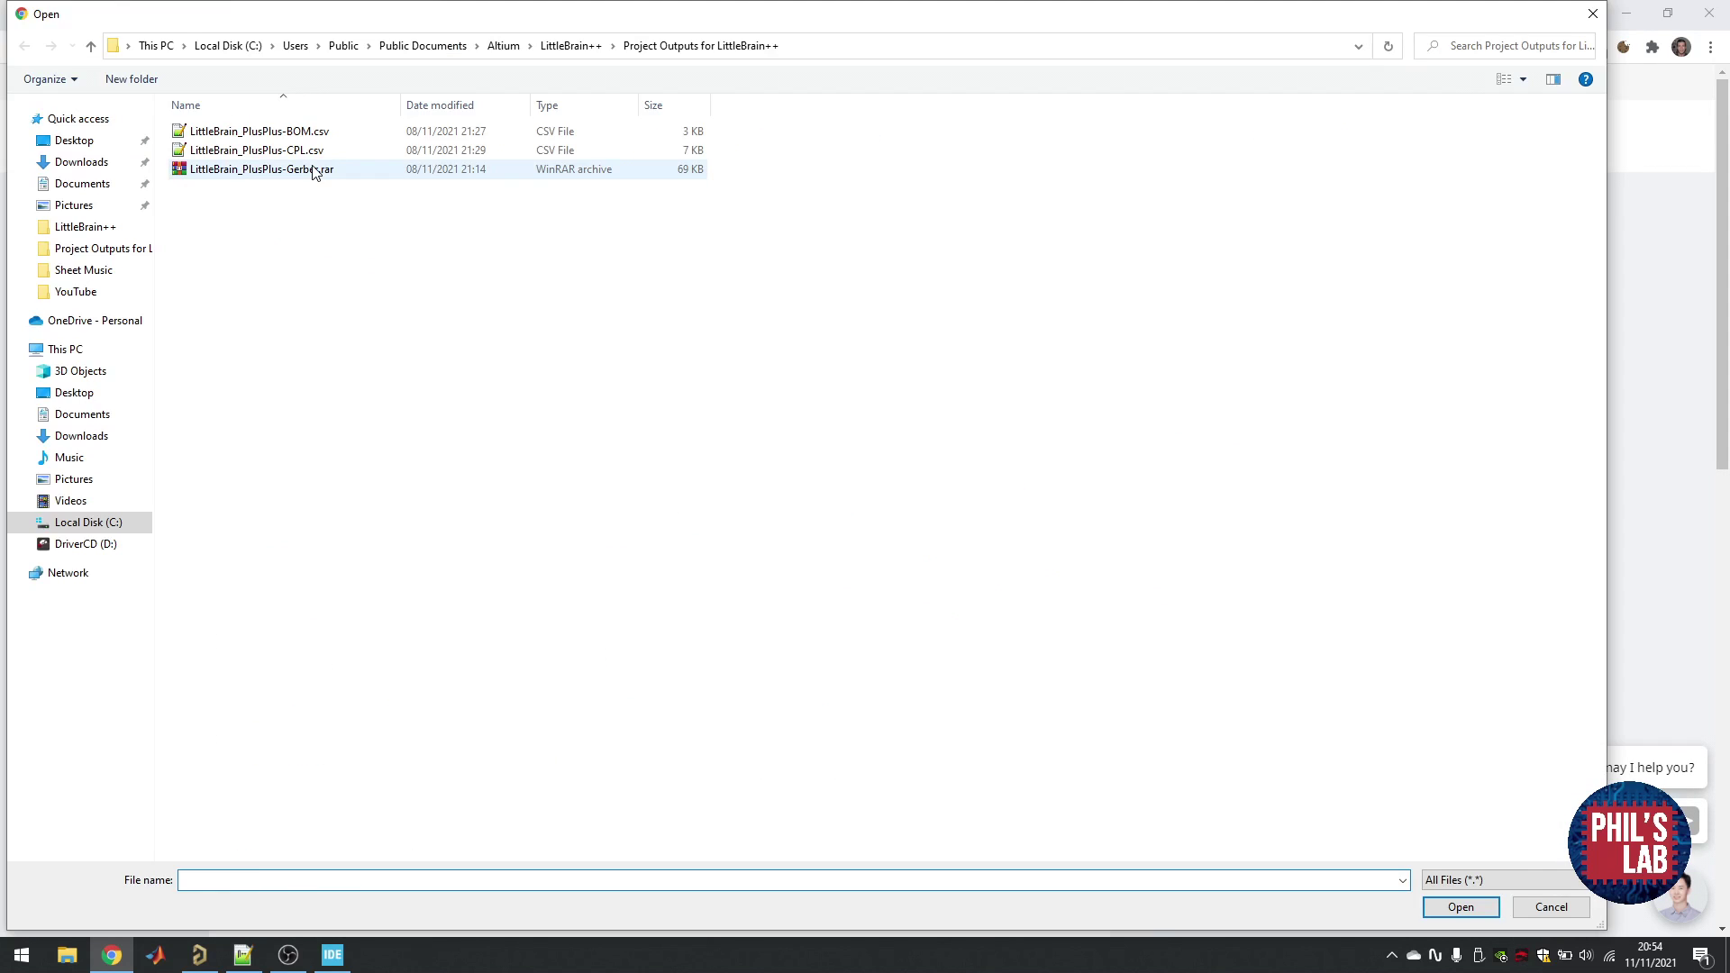
# - Upload the board's Gerber .rar archive from the project outputs folder
pyautogui.doubleClick(320, 170)
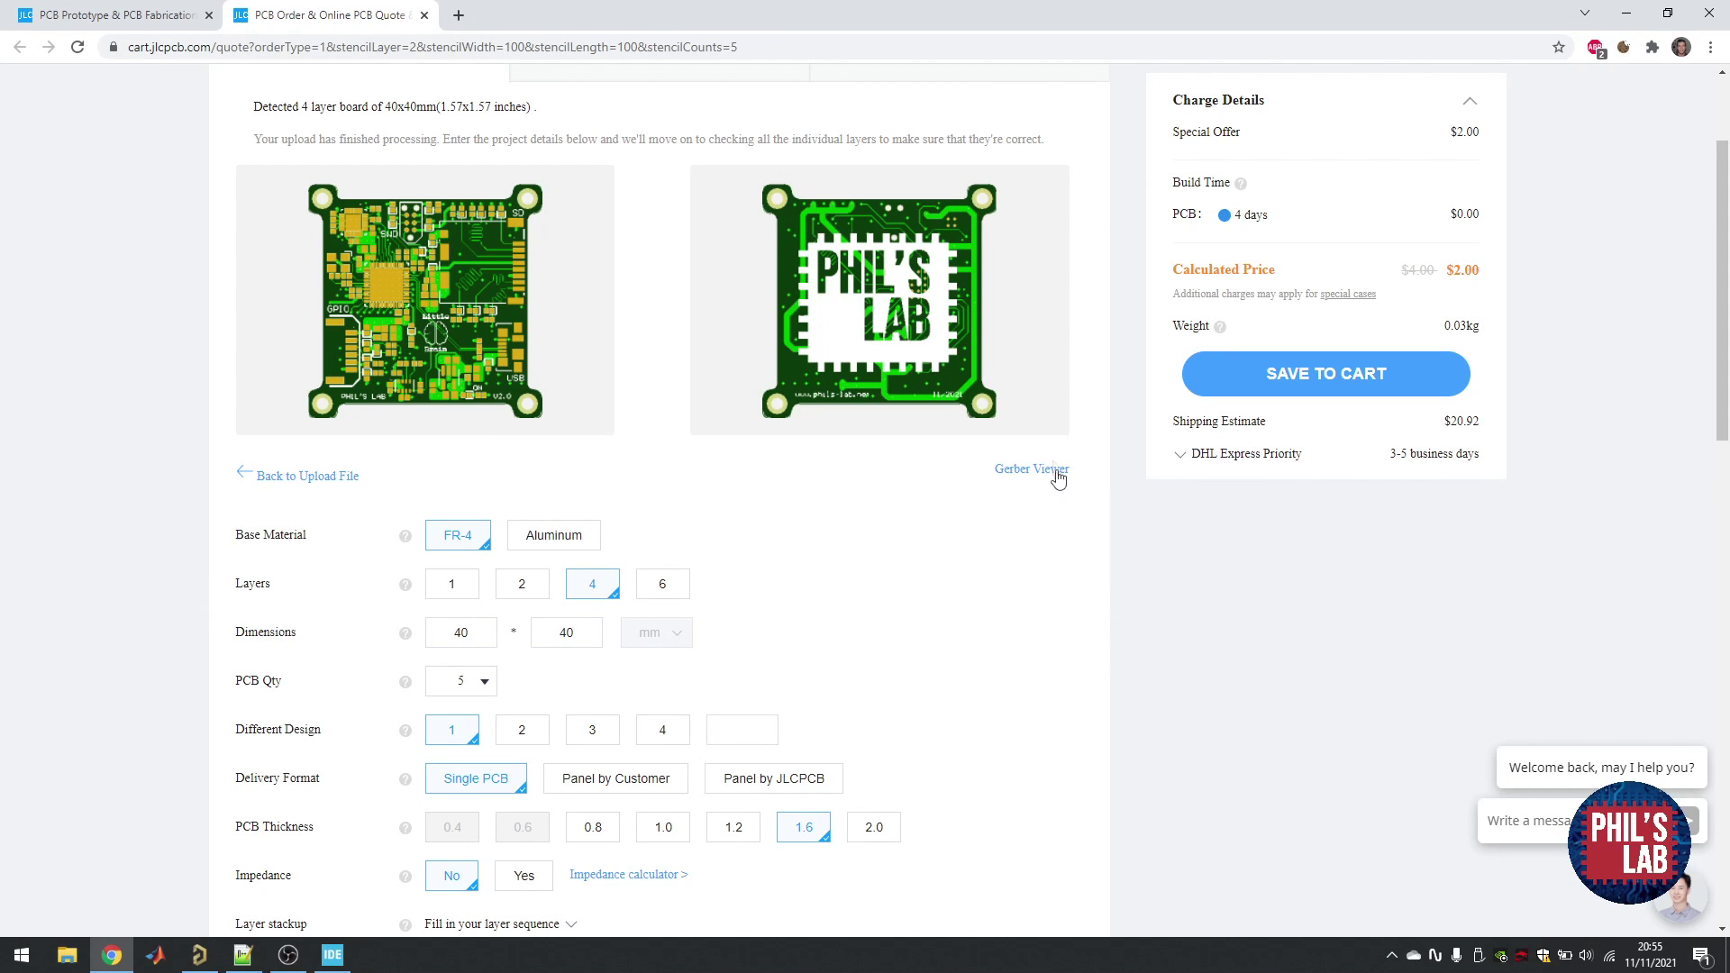
# - Set PCB quantity to 10 and require controlled impedance with the JLC2313 stackup
pyautogui.scroll(-1, 927, 505)
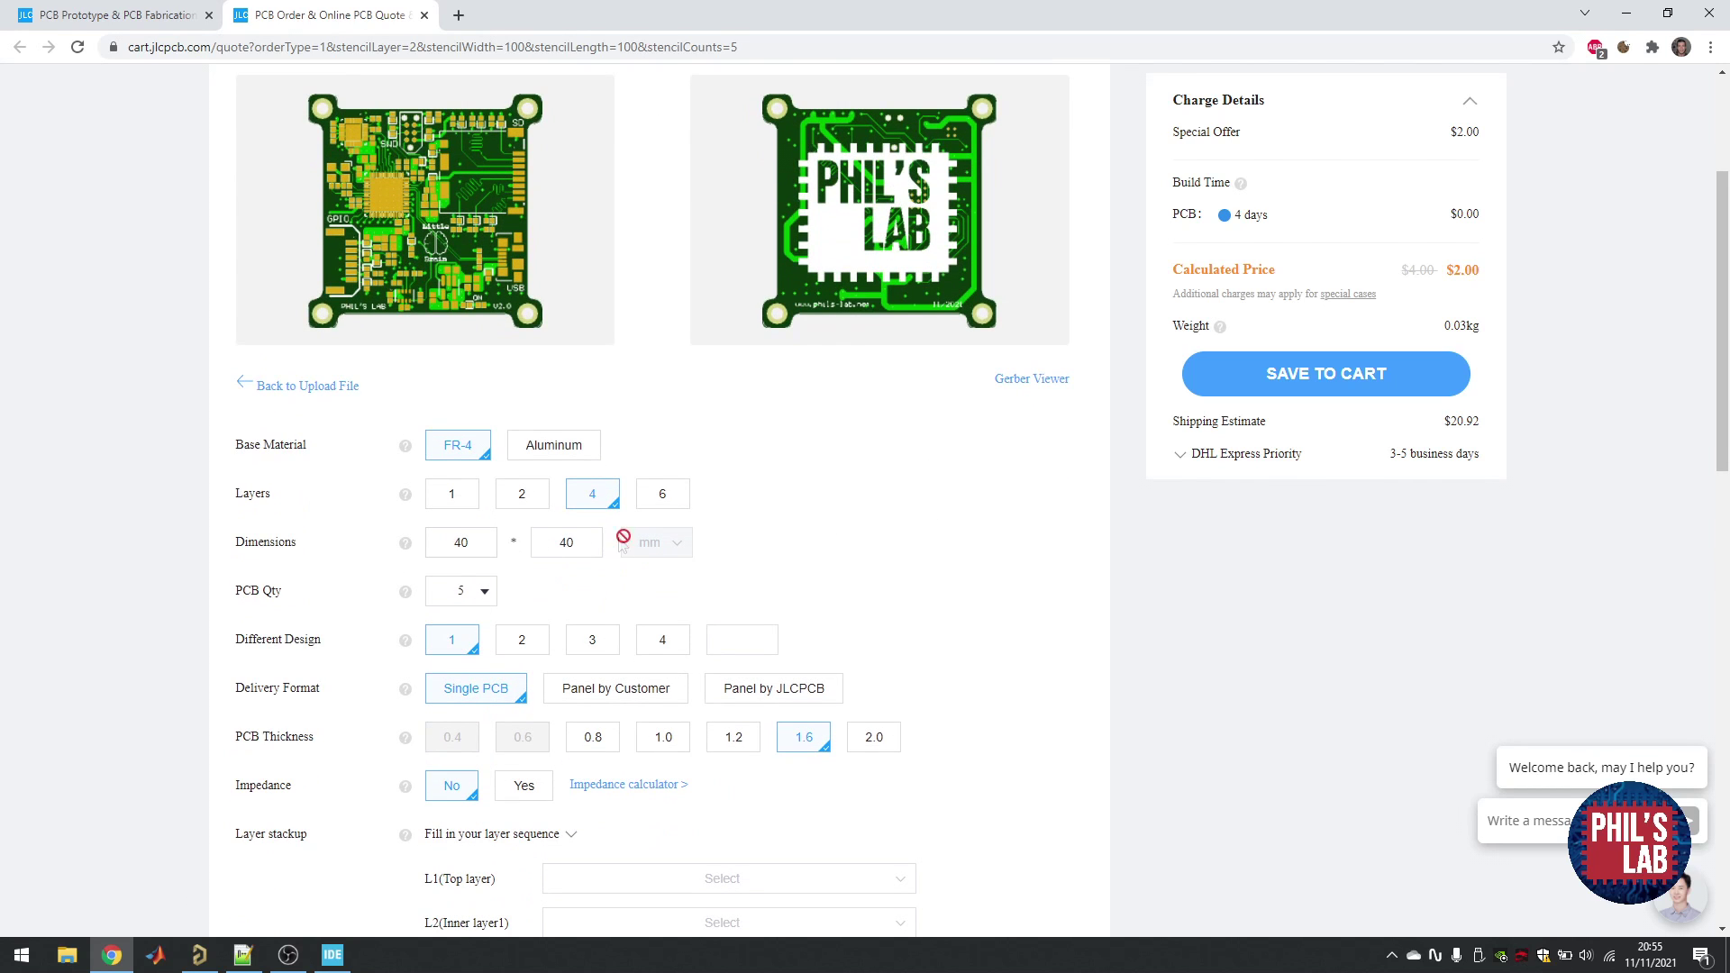
pyautogui.click(473, 600)
pyautogui.click(569, 639)
pyautogui.scroll(-2, 517, 618)
pyautogui.click(521, 609)
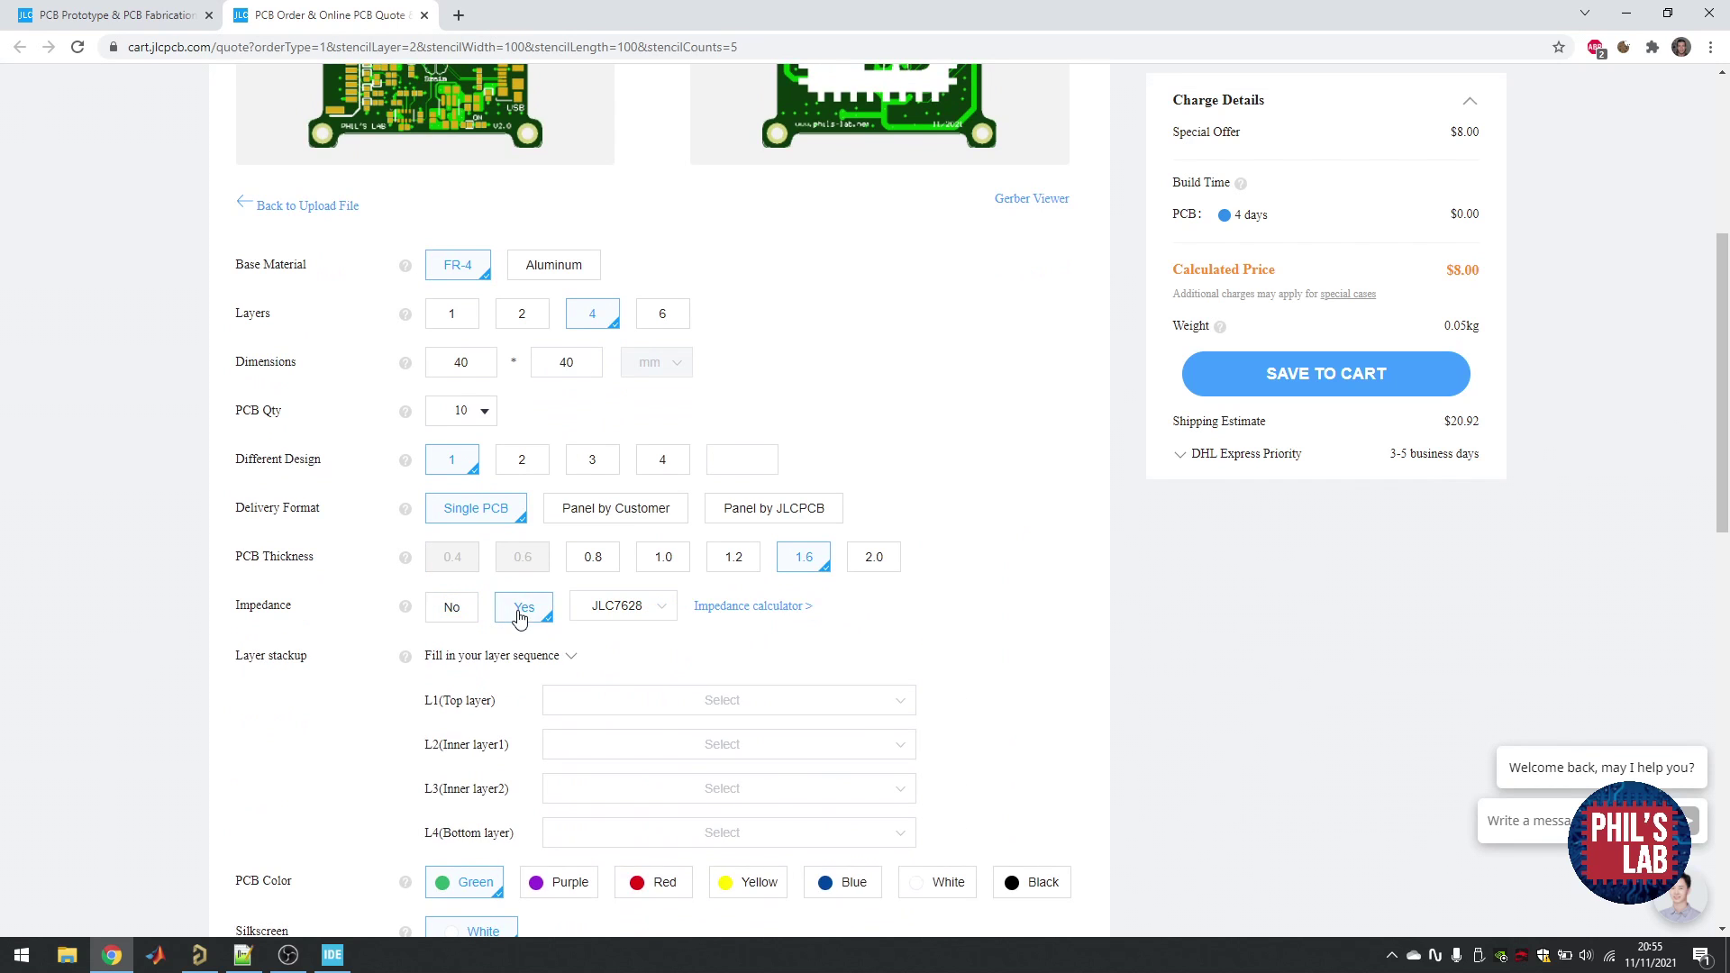
pyautogui.scroll(-2, 521, 618)
pyautogui.click(630, 426)
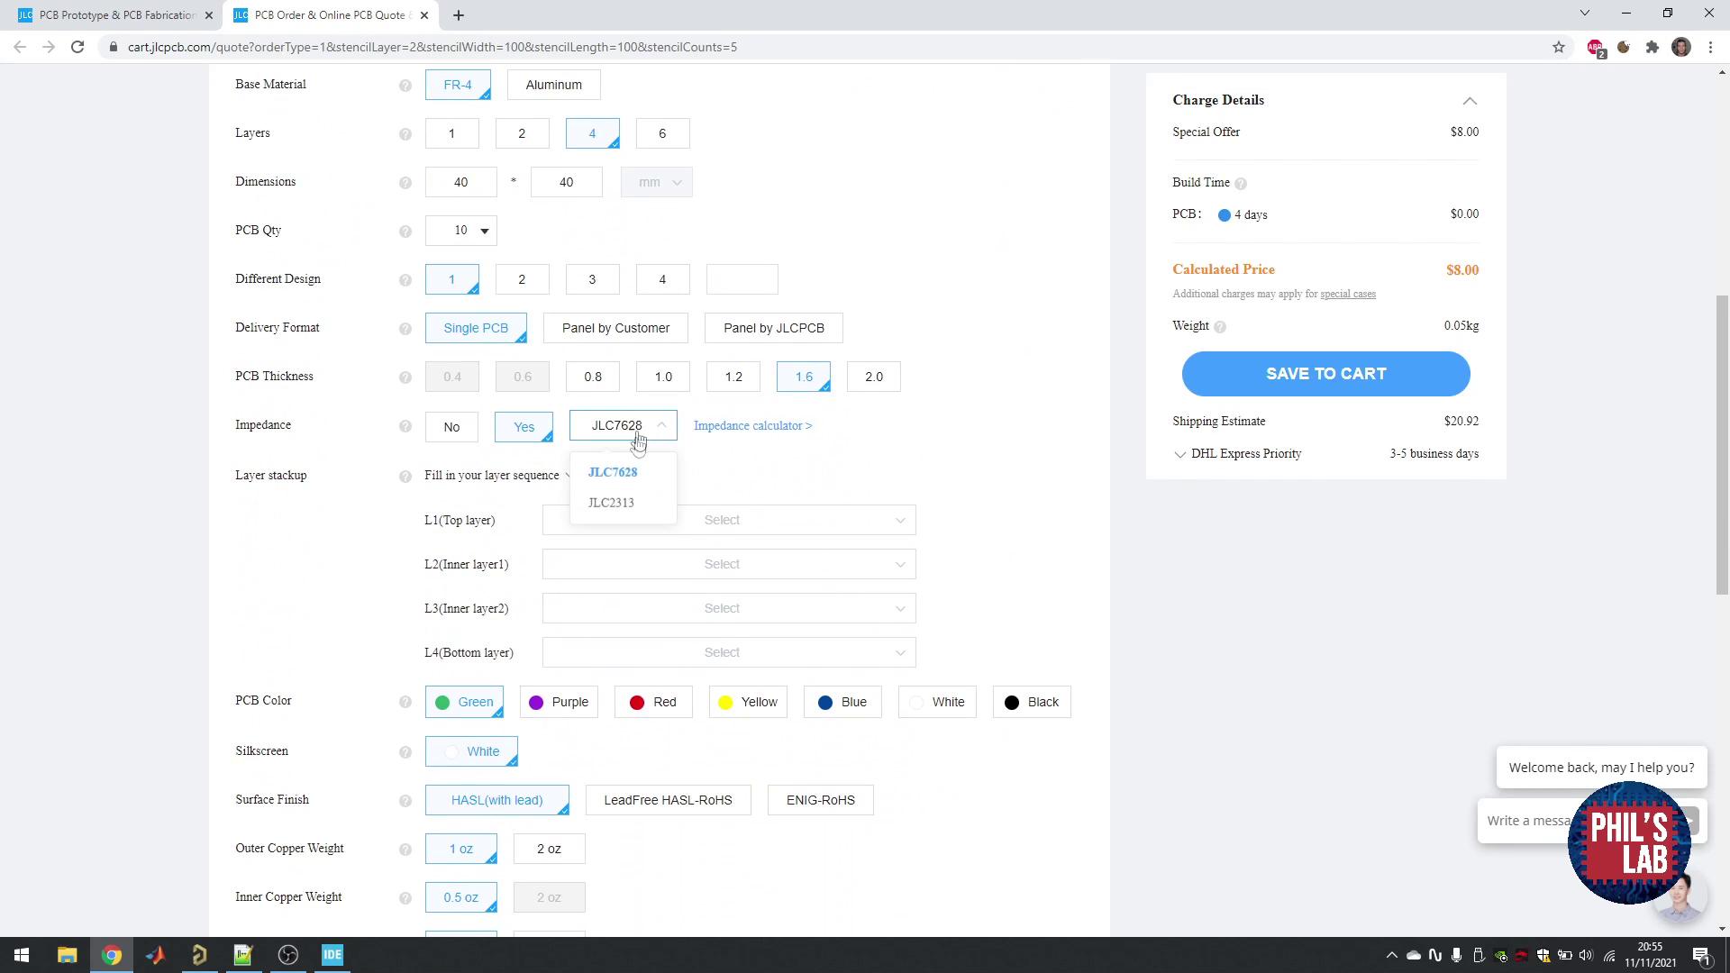
pyautogui.click(609, 505)
# - Assign the copper gerbers Top, Signal_1, Signal_2 and Bottom to layers L1 through L4
pyautogui.click(637, 520)
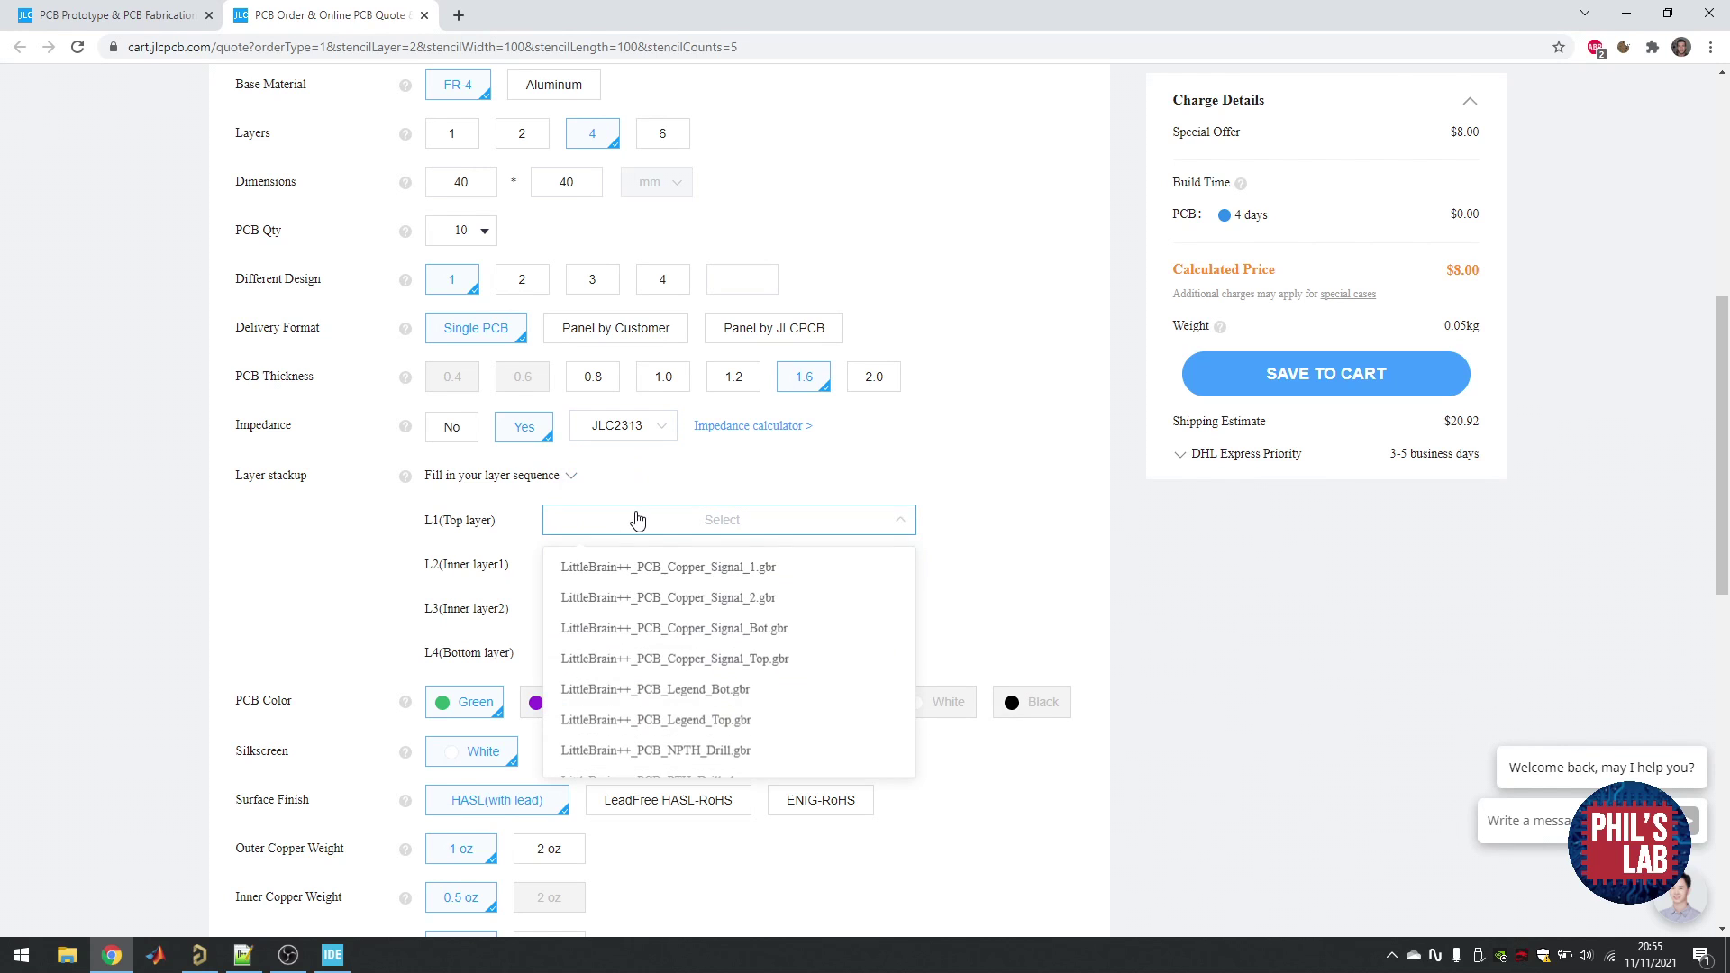
pyautogui.click(733, 661)
pyautogui.click(710, 565)
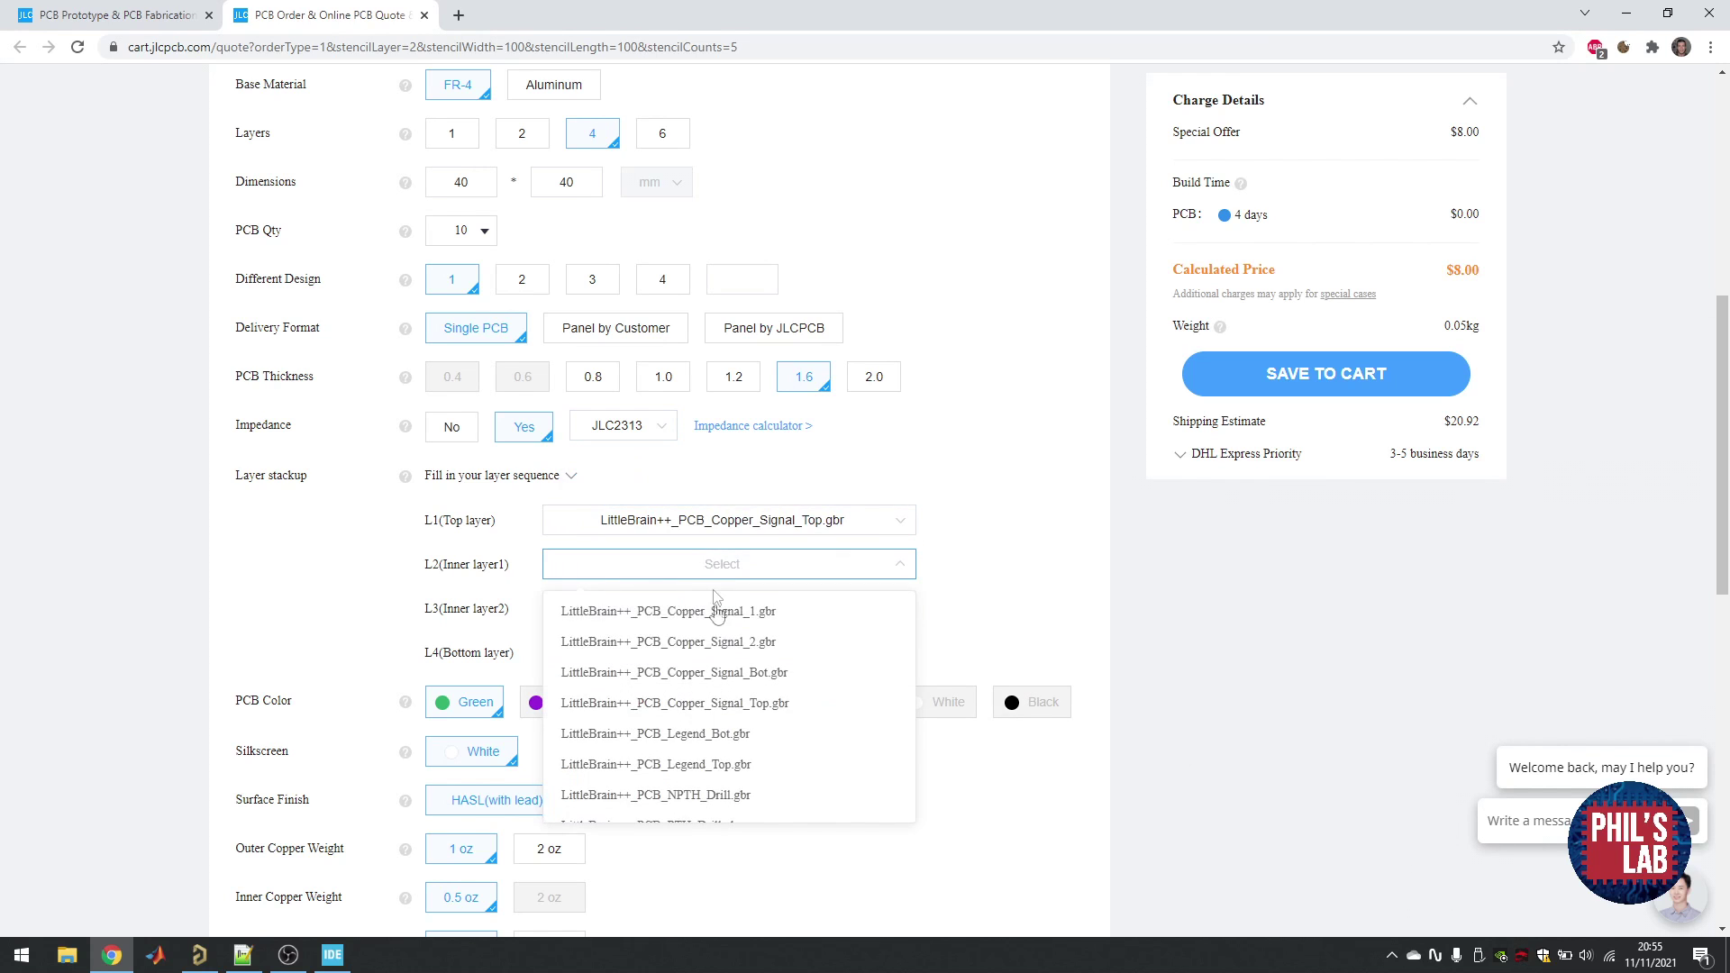
pyautogui.click(714, 610)
pyautogui.click(714, 609)
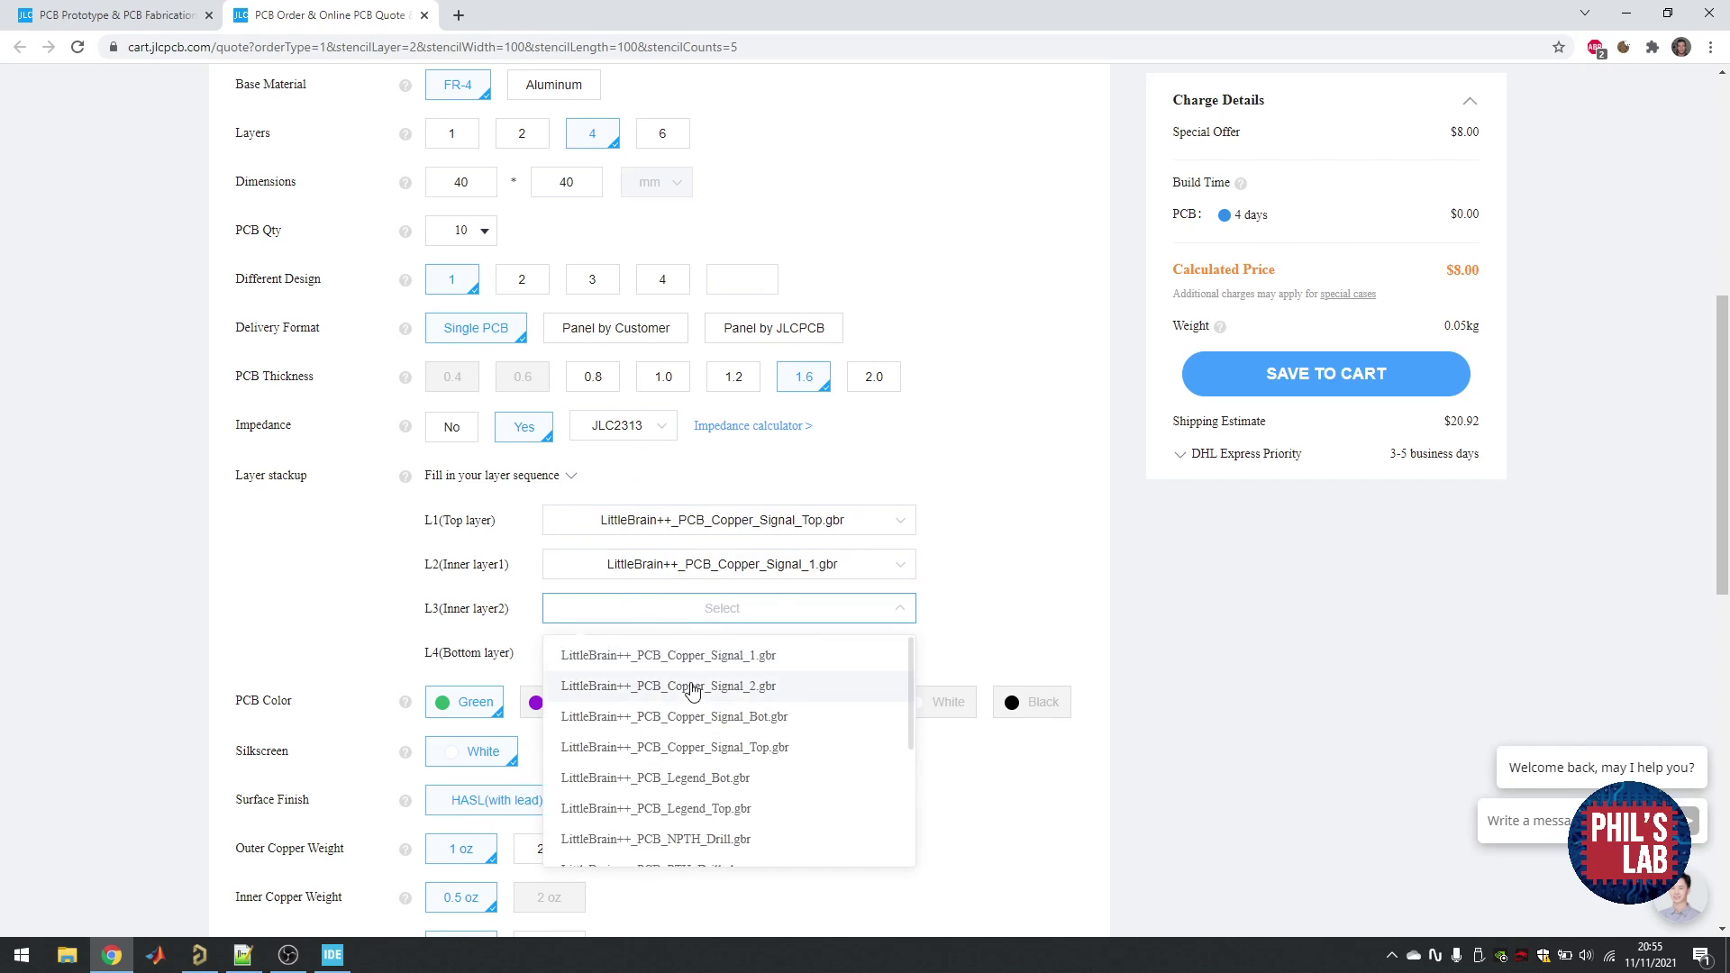
pyautogui.click(703, 686)
pyautogui.click(703, 653)
pyautogui.click(790, 720)
# - Choose ENIG-RoHS surface finish and remove the order number from the boards
pyautogui.scroll(-2, 550, 561)
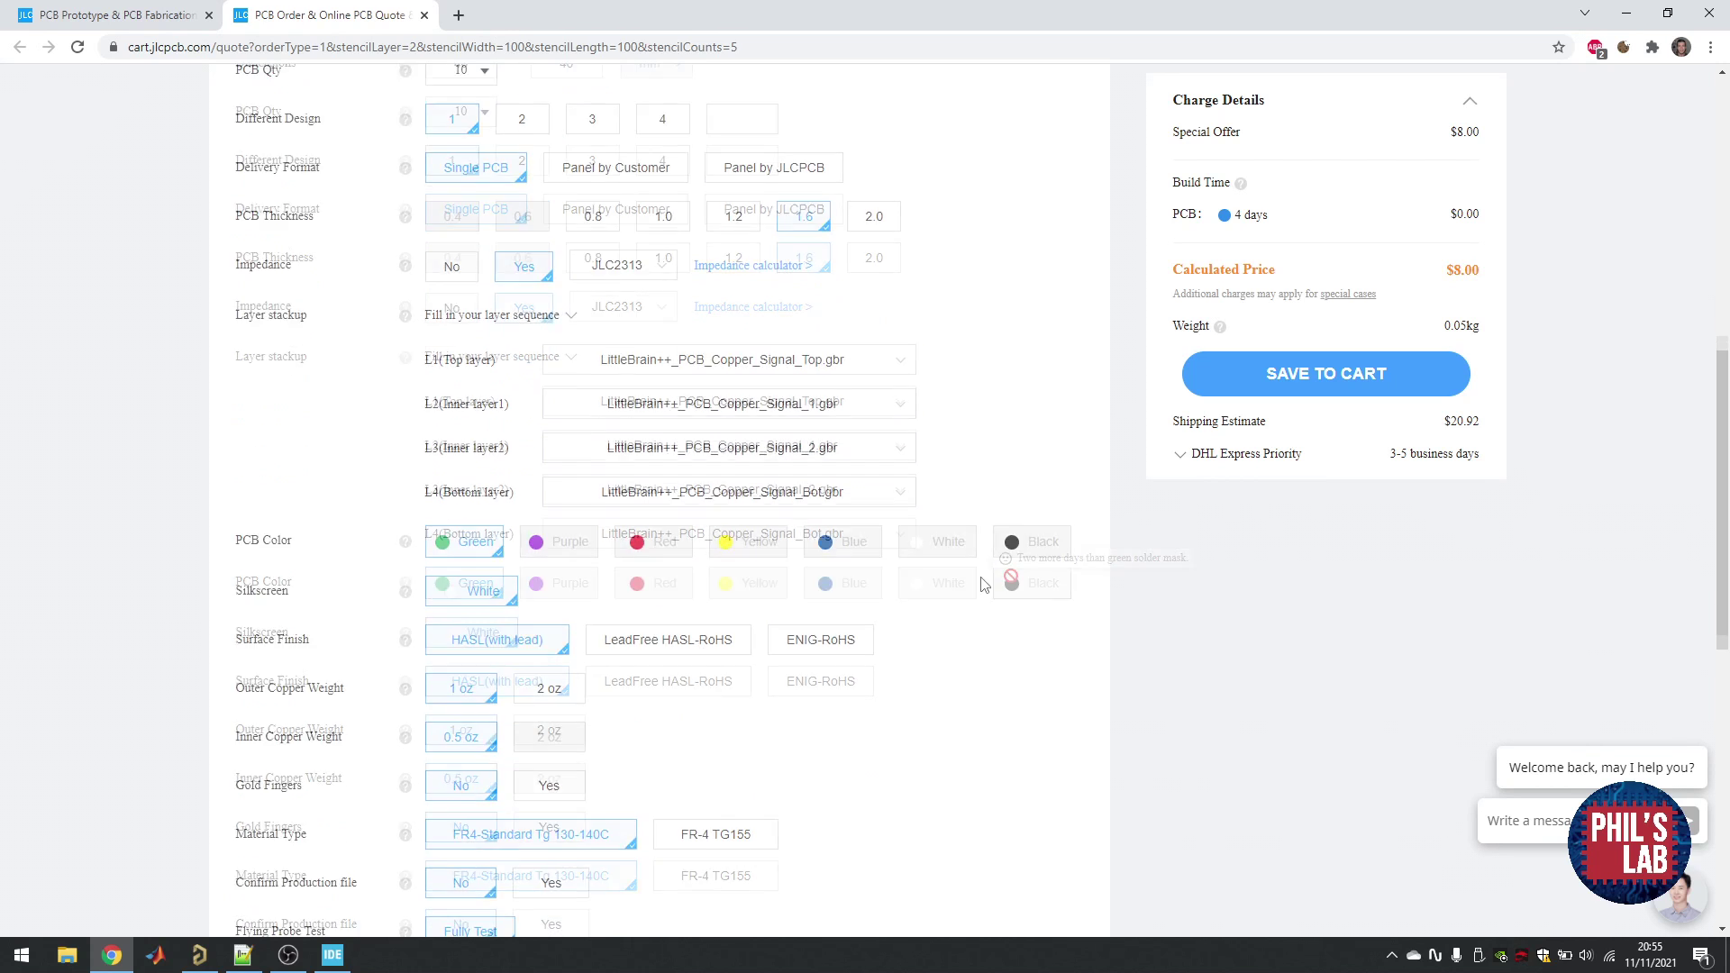
pyautogui.click(836, 628)
pyautogui.scroll(-3, 463, 397)
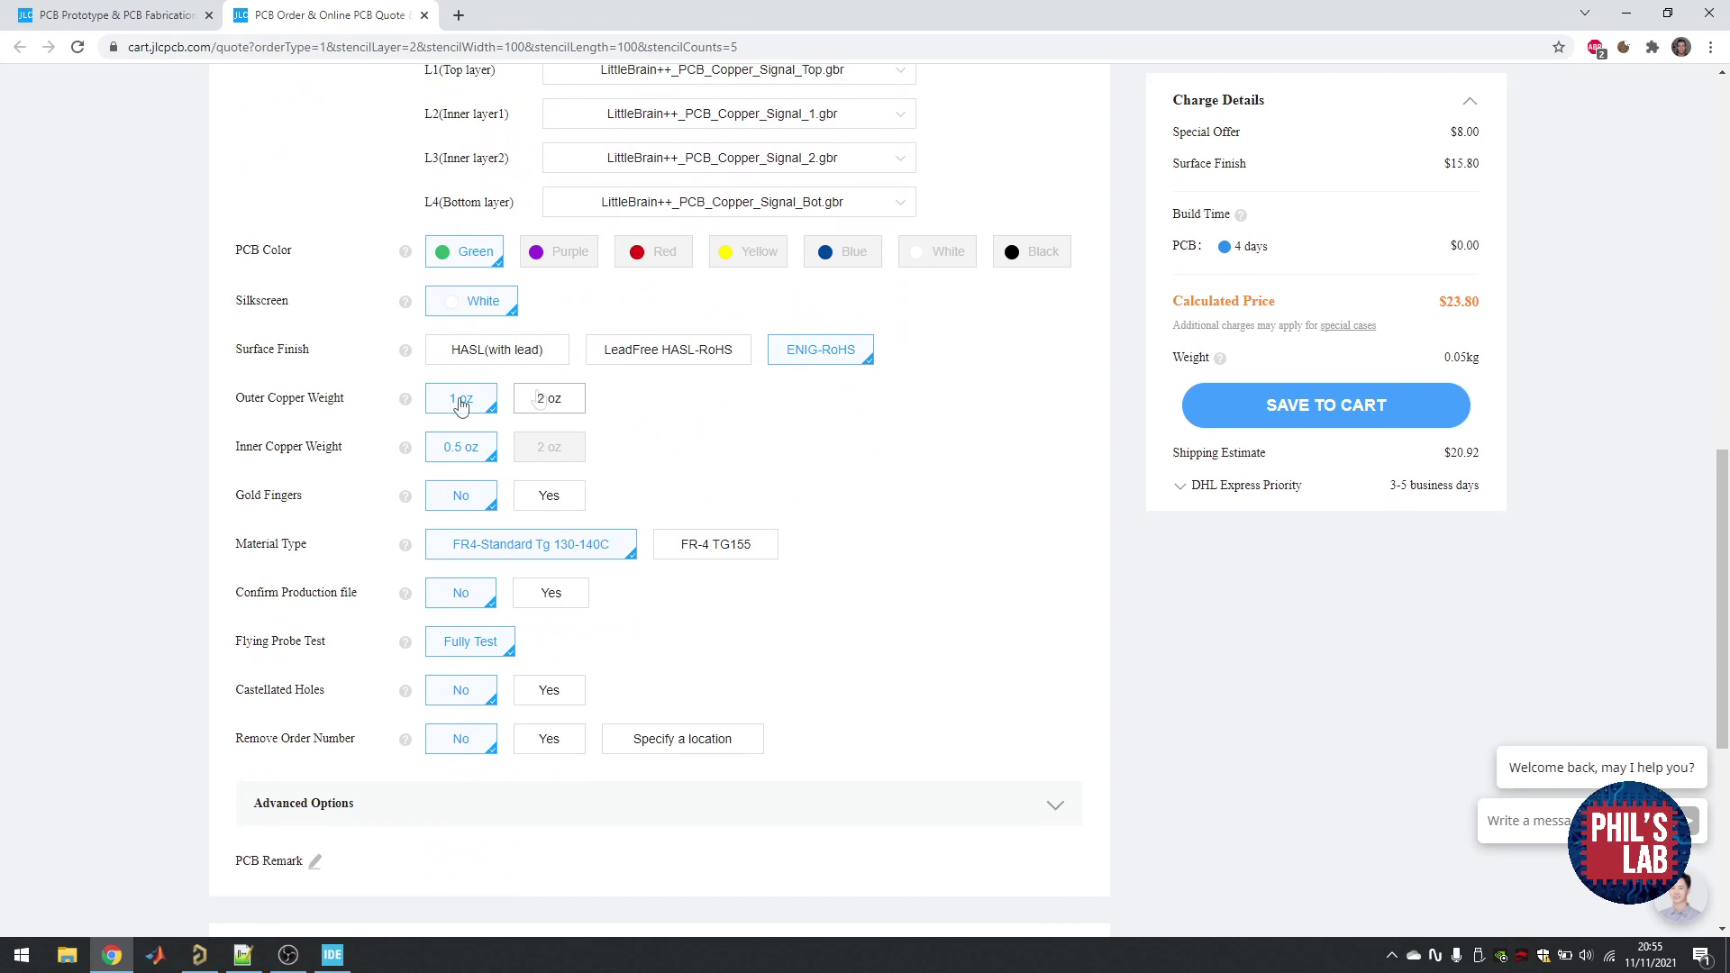
pyautogui.click(560, 746)
pyautogui.scroll(-5, 969, 506)
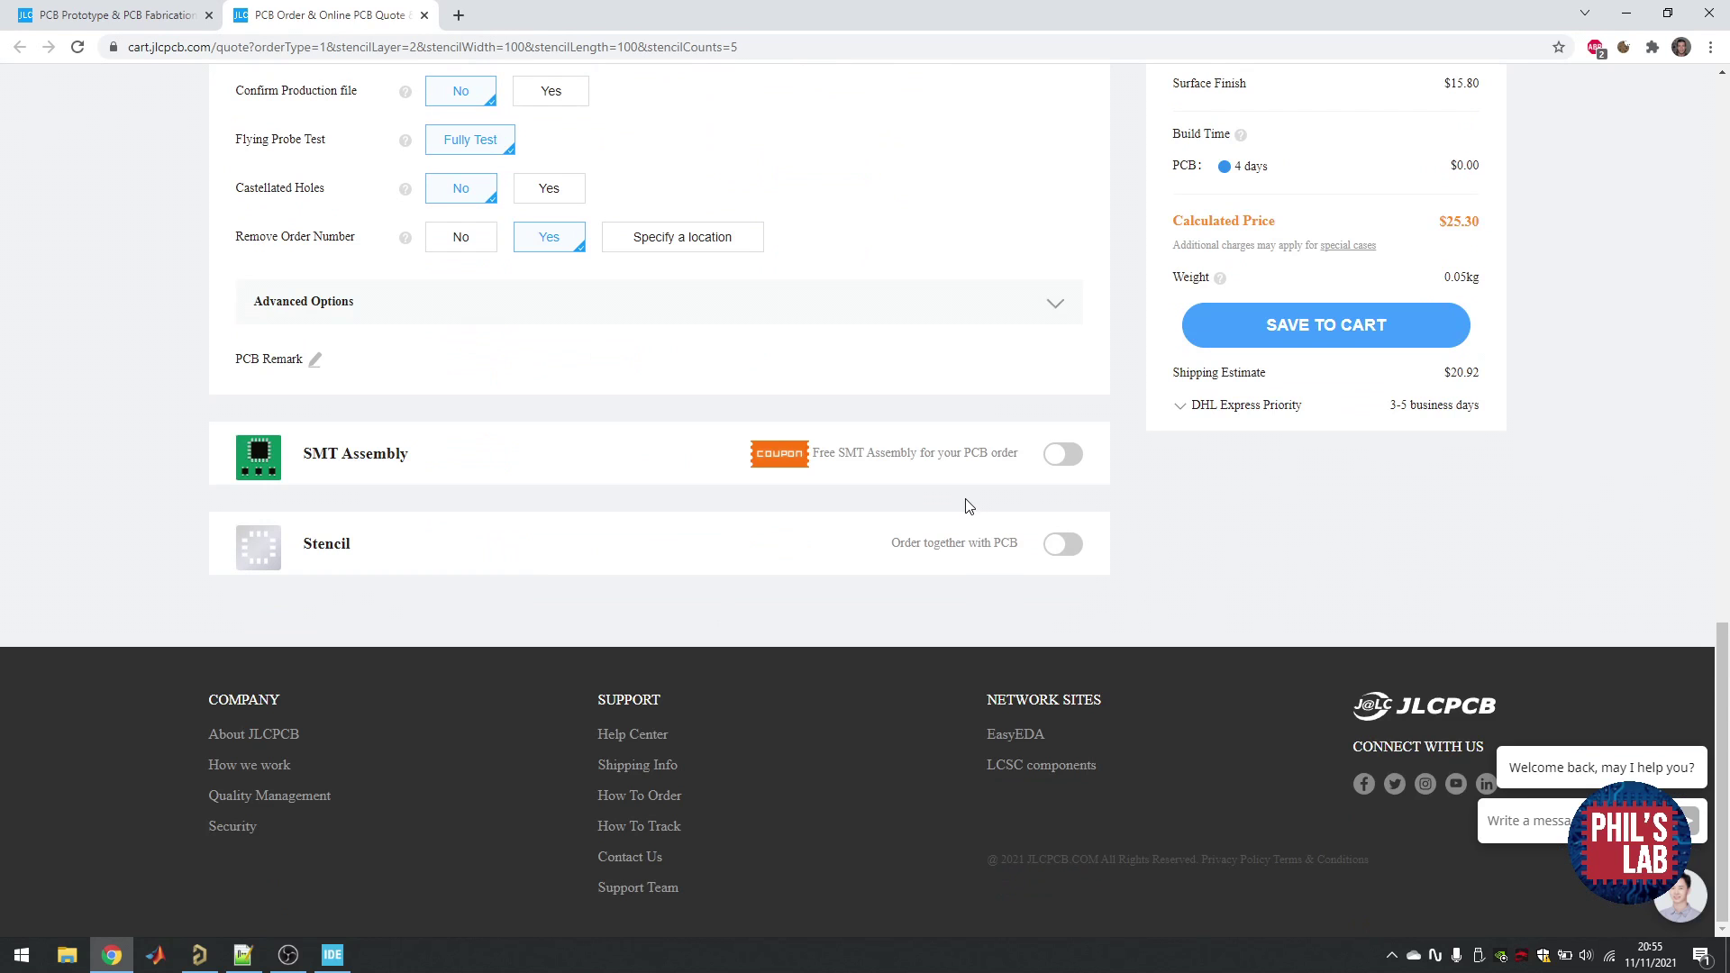
# - Enable top-side SMT assembly with SMT quantity 10 and confirm the assembly options
pyautogui.click(1063, 454)
pyautogui.scroll(-3, 721, 486)
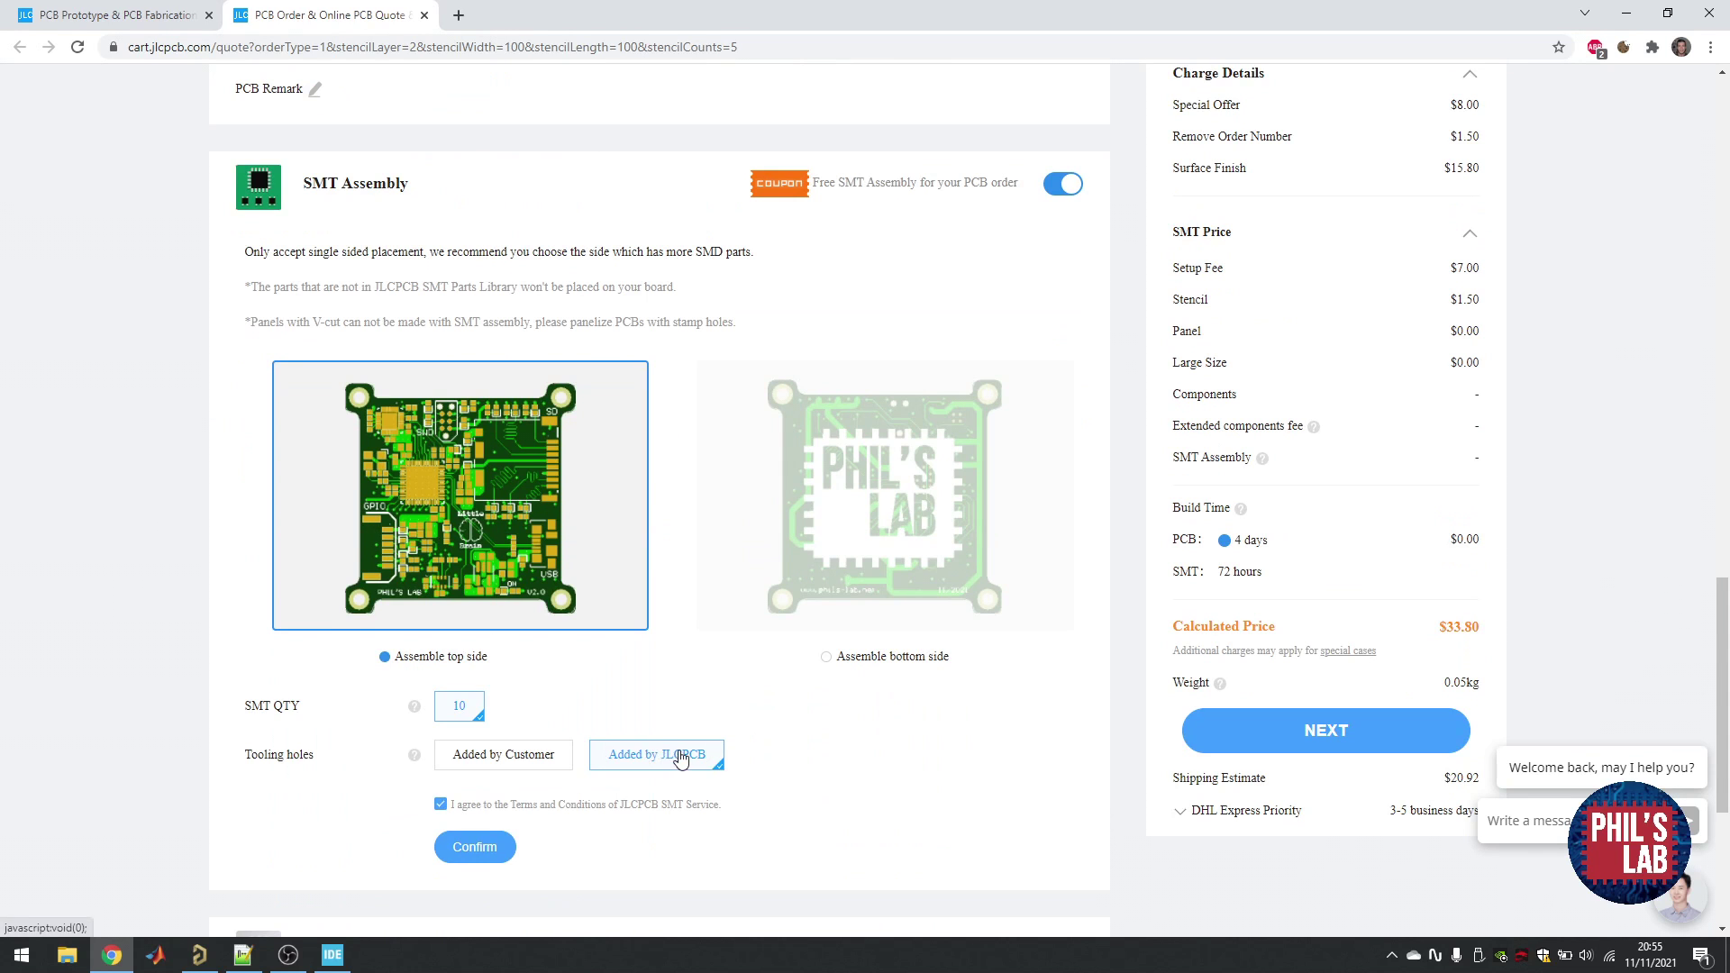
pyautogui.click(464, 850)
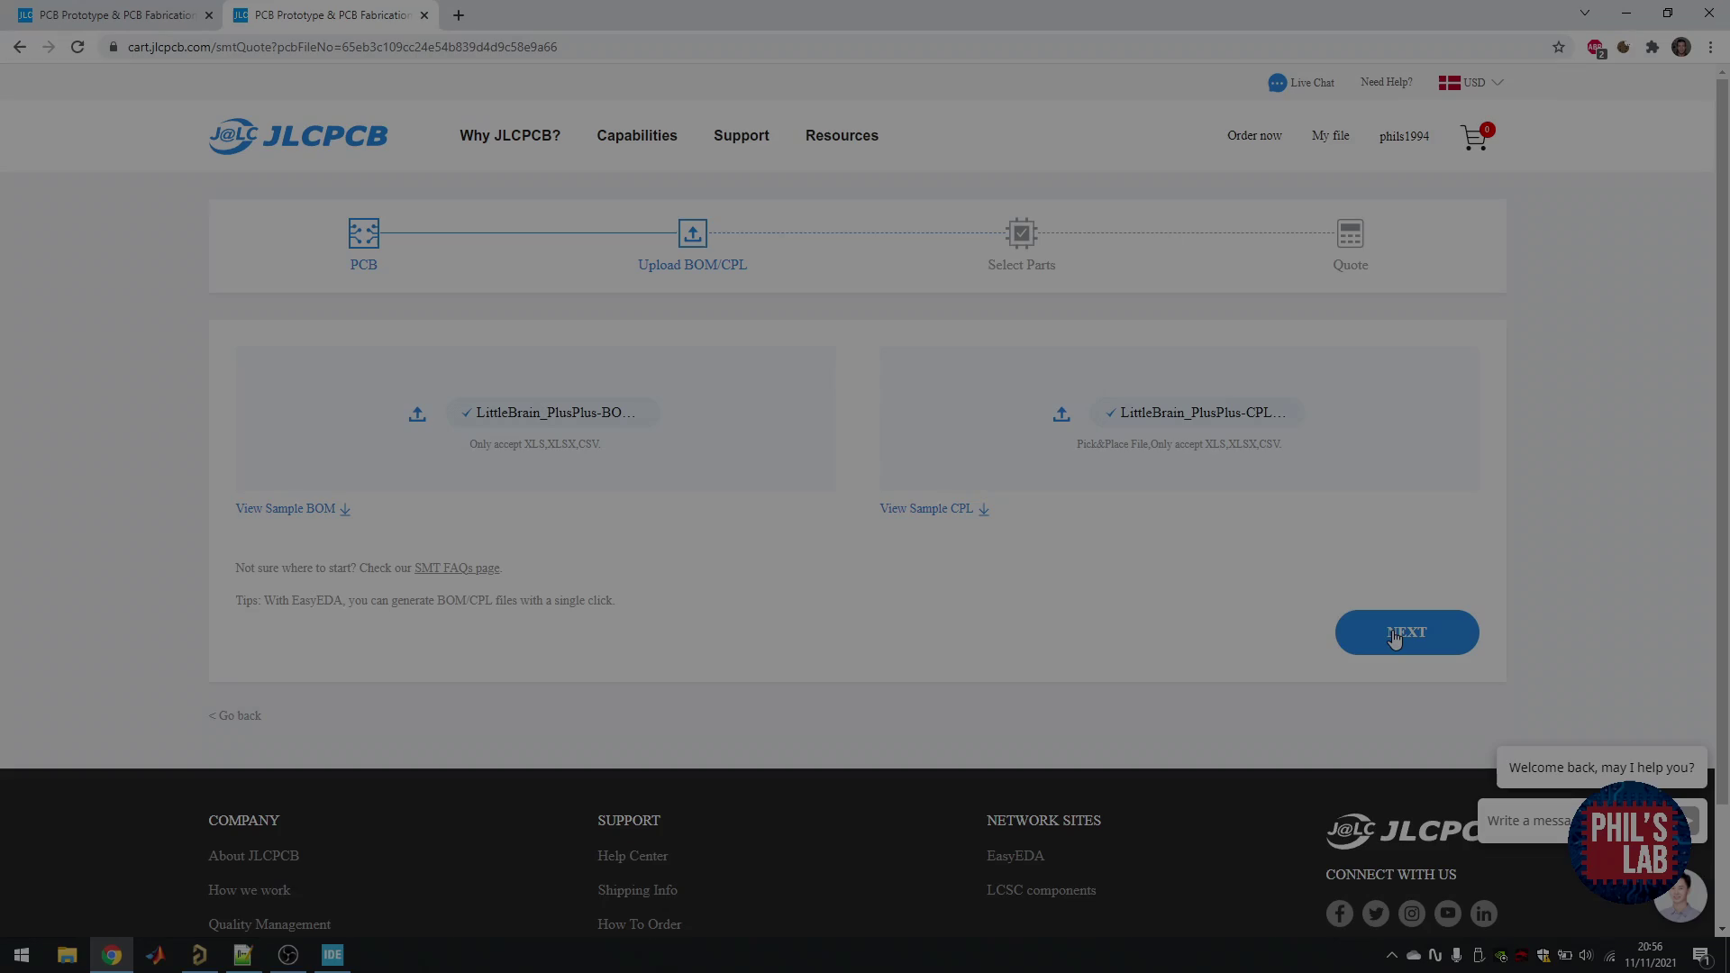
# - Continue past the BOM/CPL upload and accept all 22 matched parts for placement
pyautogui.click(1396, 630)
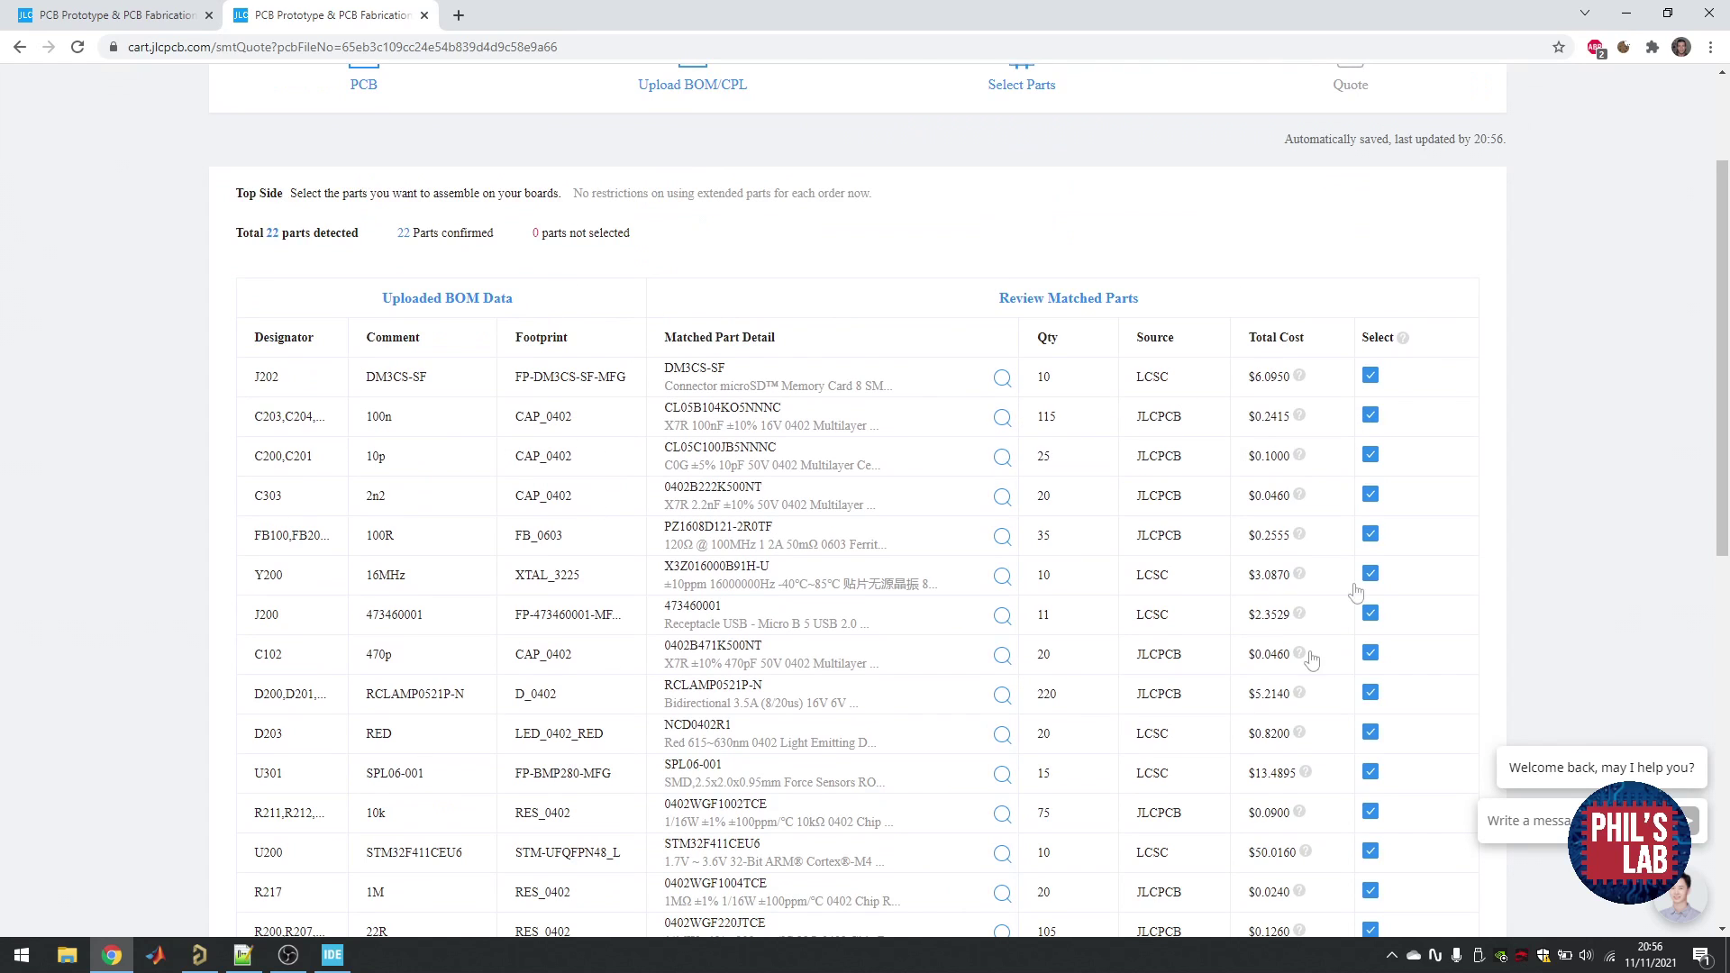
pyautogui.scroll(-5, 938, 494)
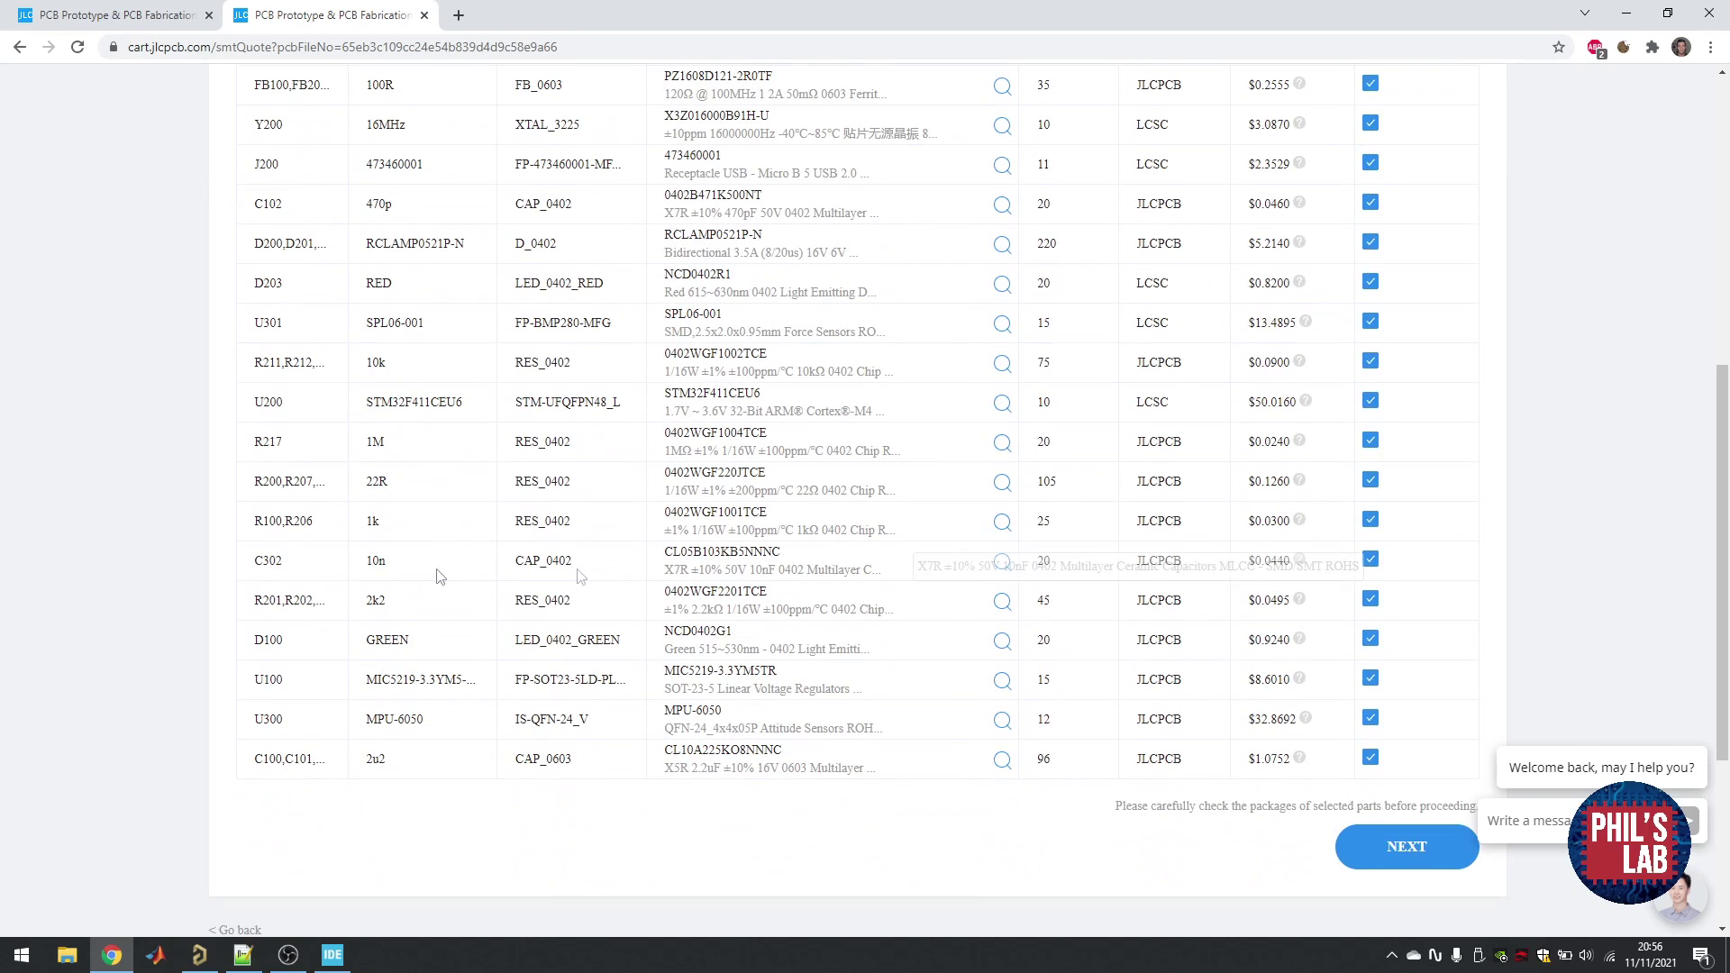
pyautogui.click(1403, 847)
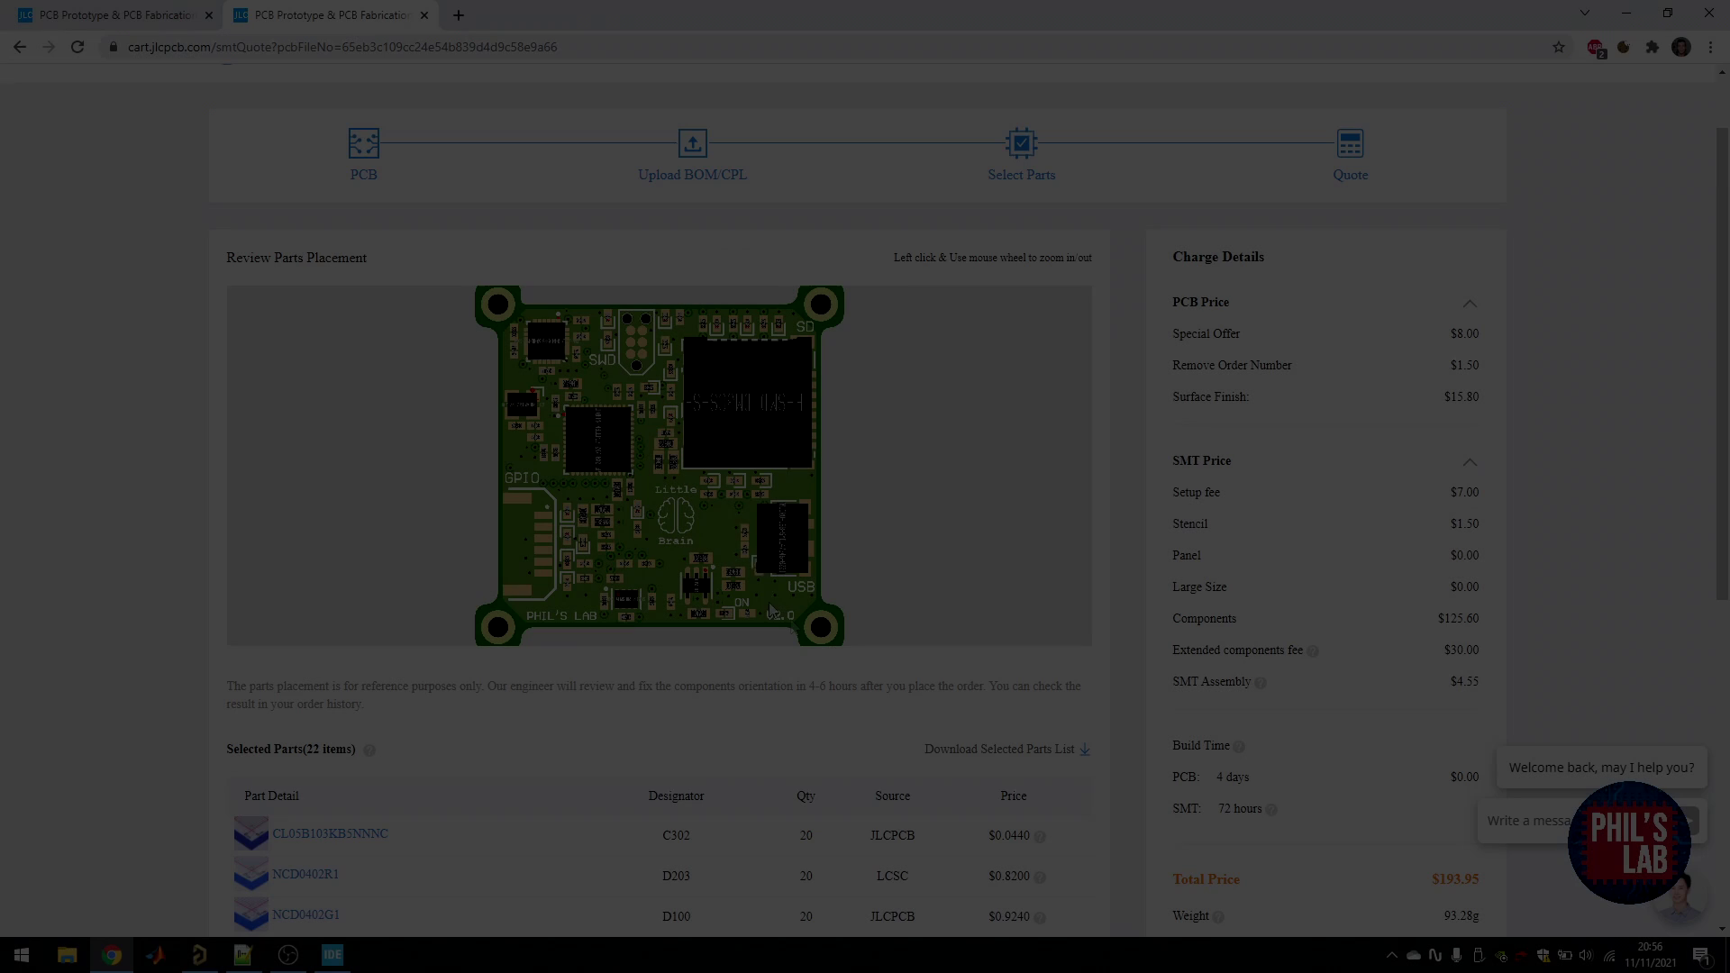
# - Zoom and pan the placement render to inspect parts around the Brain logo and USB connector
pyautogui.scroll(5, 665, 491)
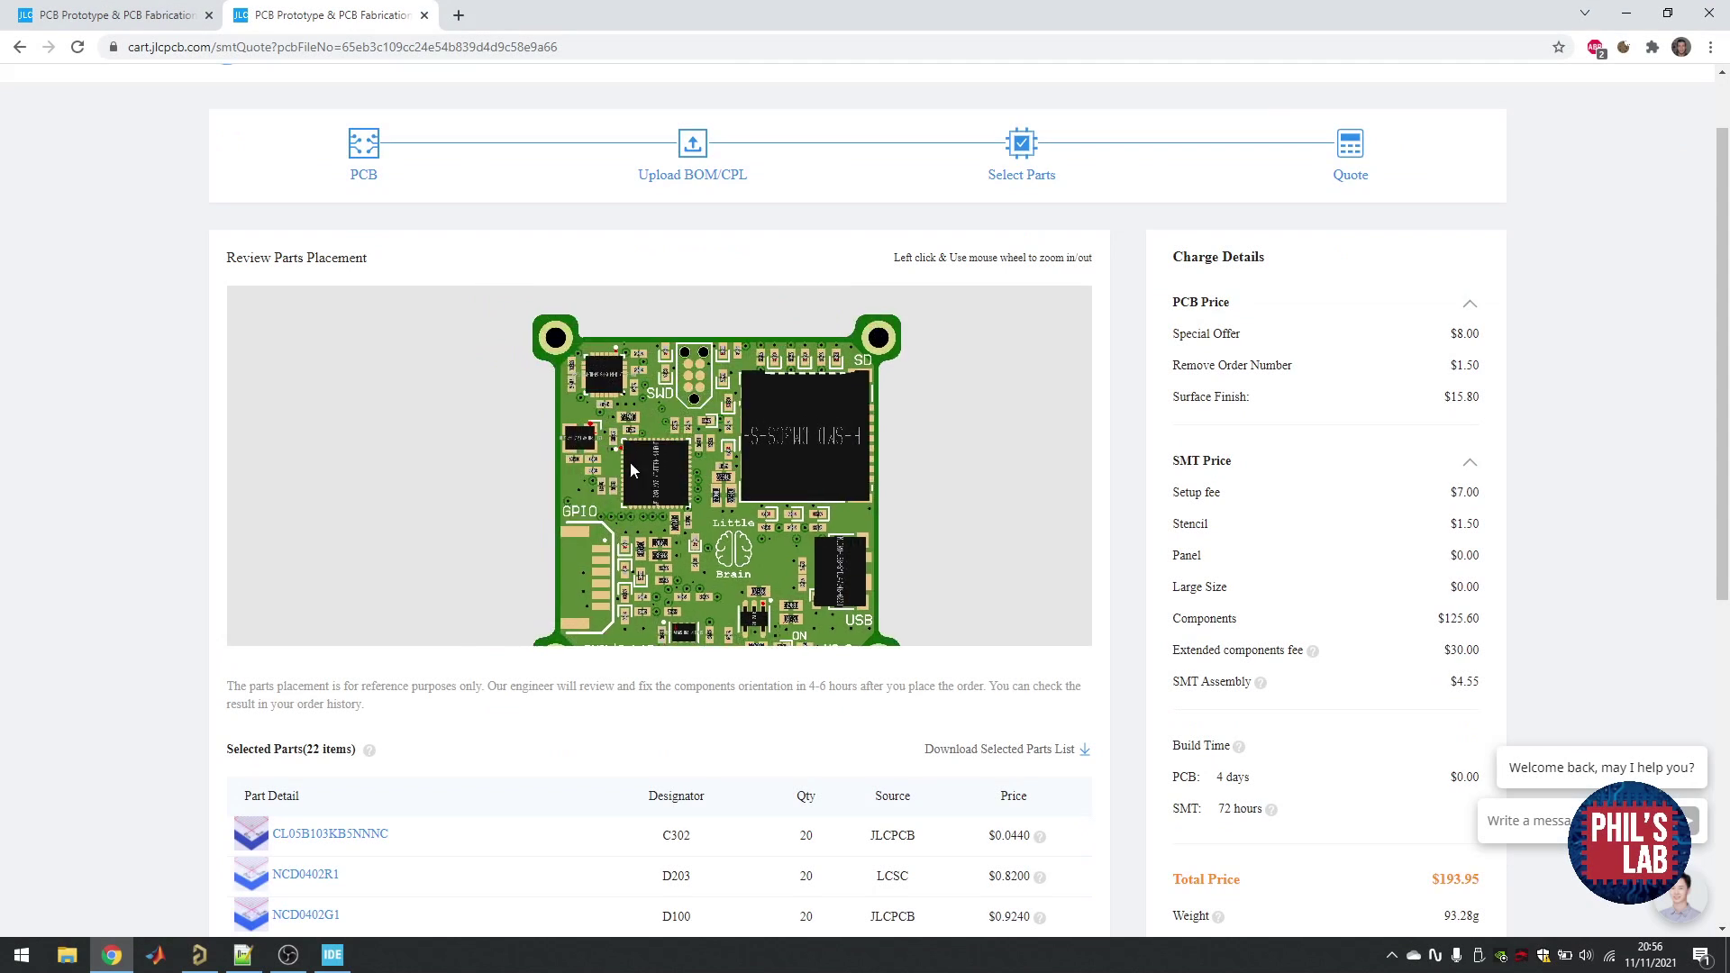
pyautogui.moveTo(665, 487); pyautogui.dragTo(487, 181)
pyautogui.moveTo(955, 469); pyautogui.dragTo(749, 349)
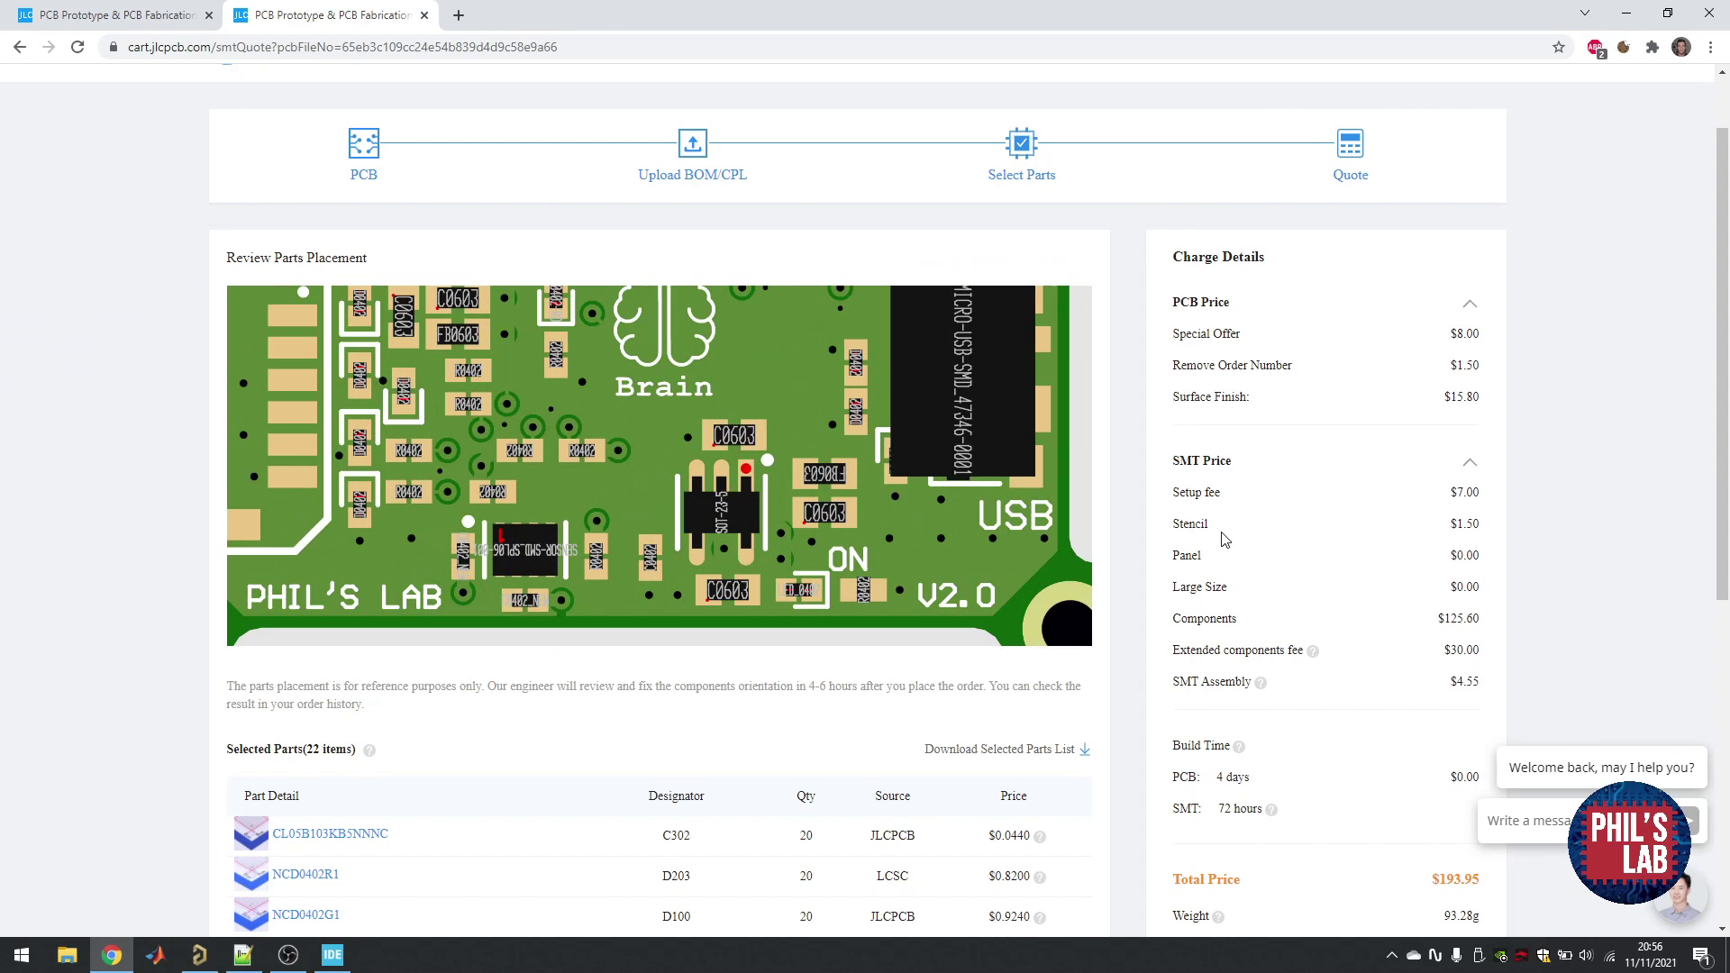
pyautogui.scroll(-3, 1224, 540)
pyautogui.scroll(1, 1439, 579)
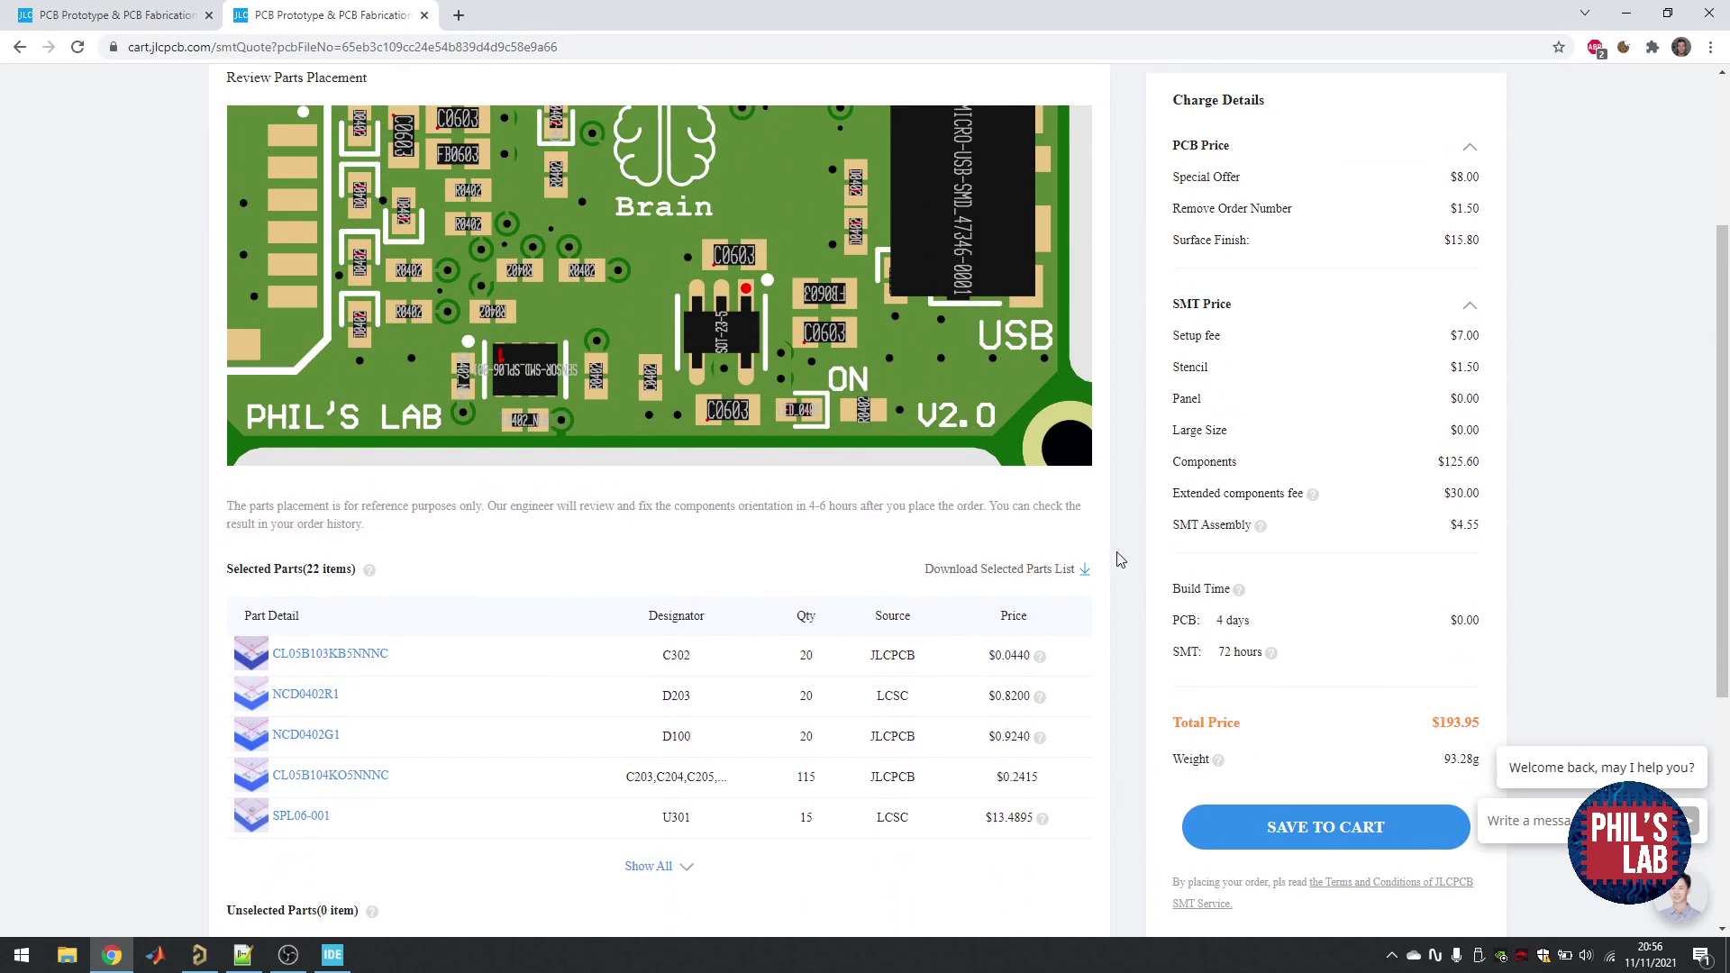